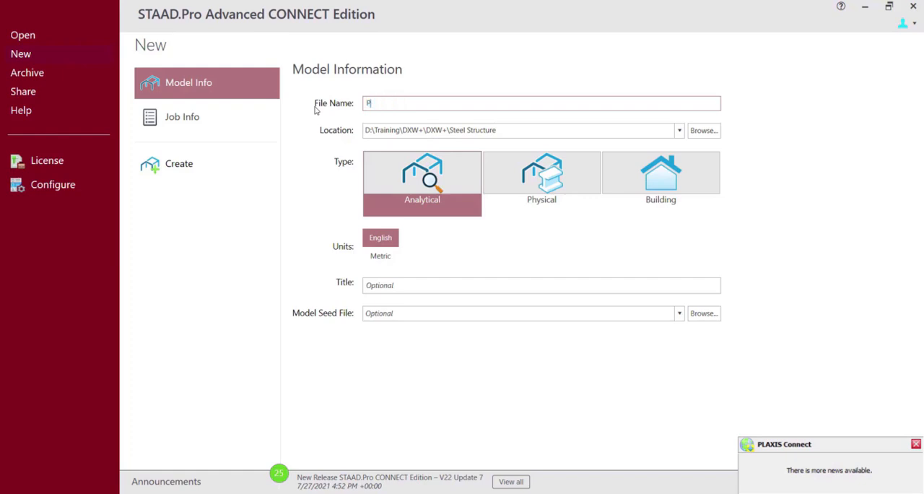
# Complete the new model's file name as PEB_Training.
pyautogui.write('EB')
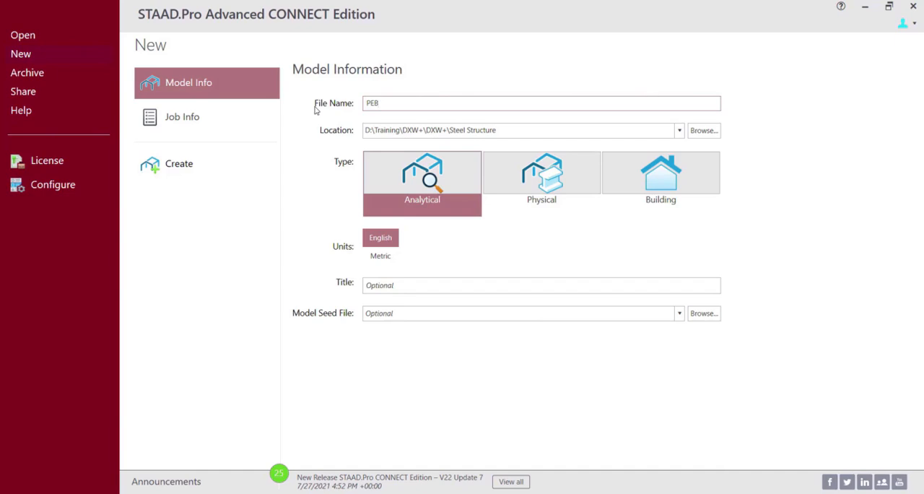
pyautogui.write('_Training')
# Choose Metric units and the Physical model type, and create the new model.
pyautogui.click(376, 258)
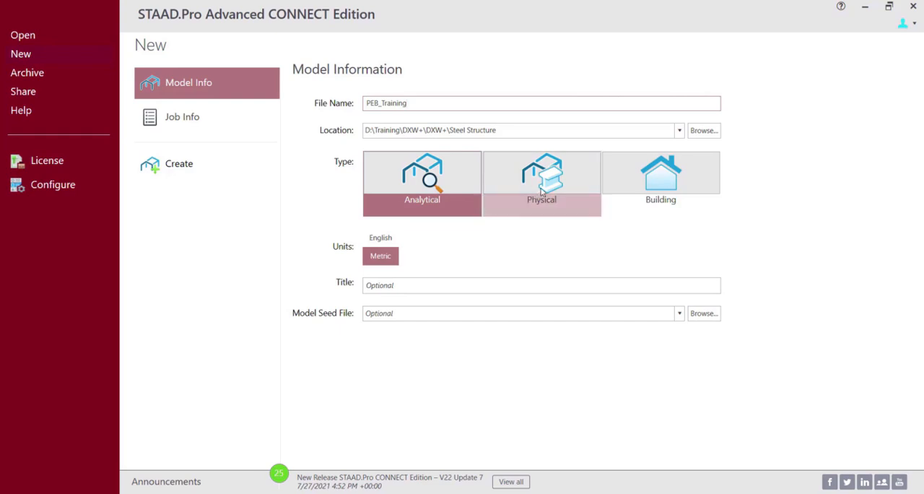
pyautogui.click(541, 191)
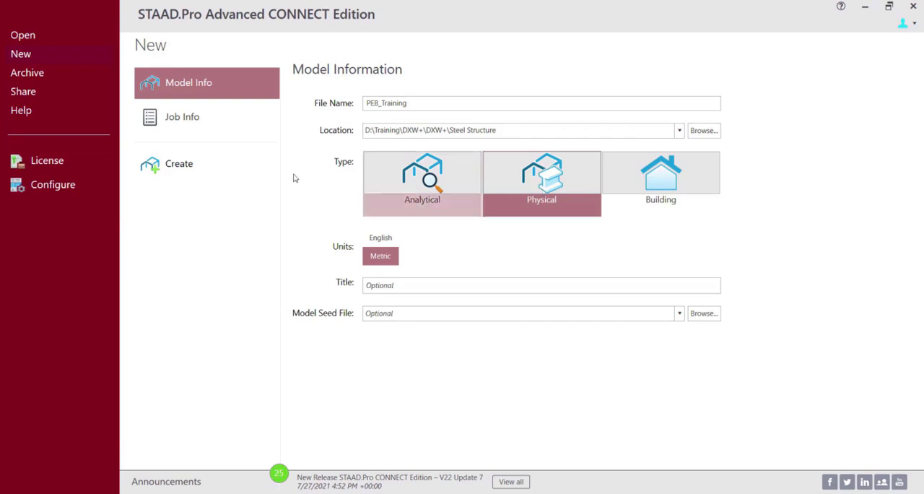
pyautogui.click(193, 174)
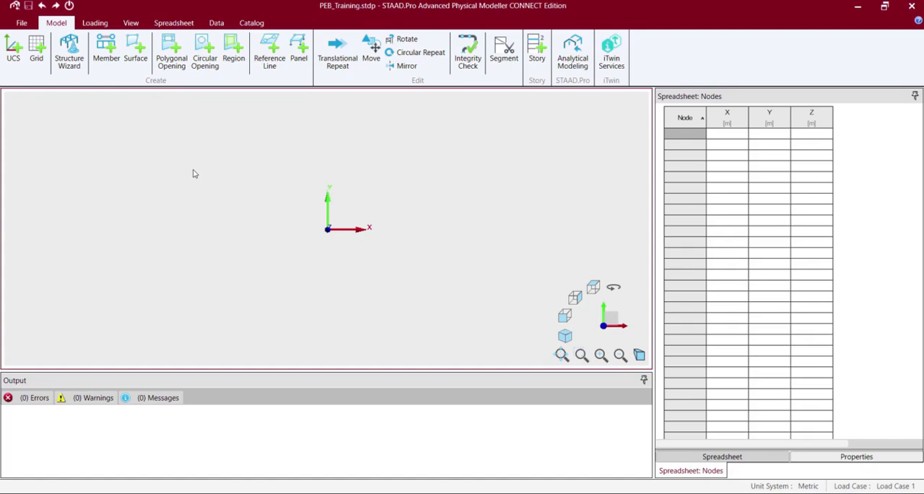
# Create a grid in the XY plane with 20 spaces in X, keeping the other default settings.
pyautogui.click(37, 54)
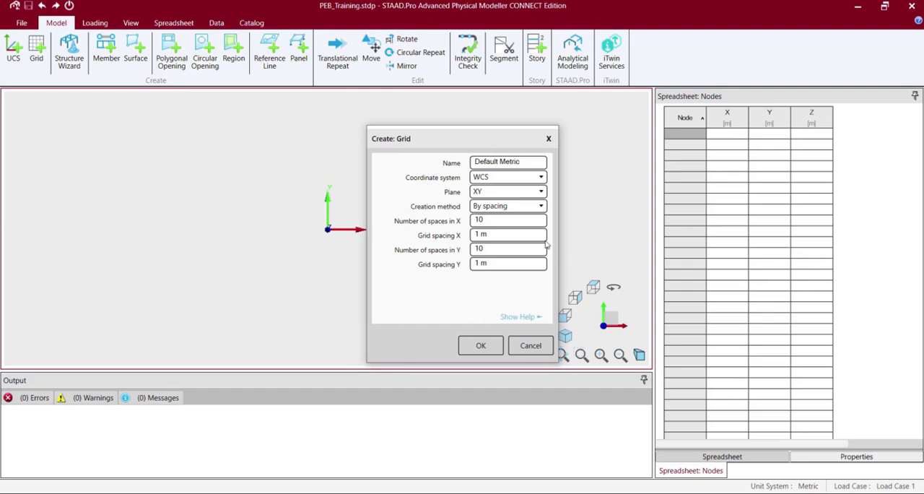
pyautogui.click(499, 221)
pyautogui.press('BackSpace')
pyautogui.press('BackSpace')
pyautogui.write('20')
pyautogui.click(481, 346)
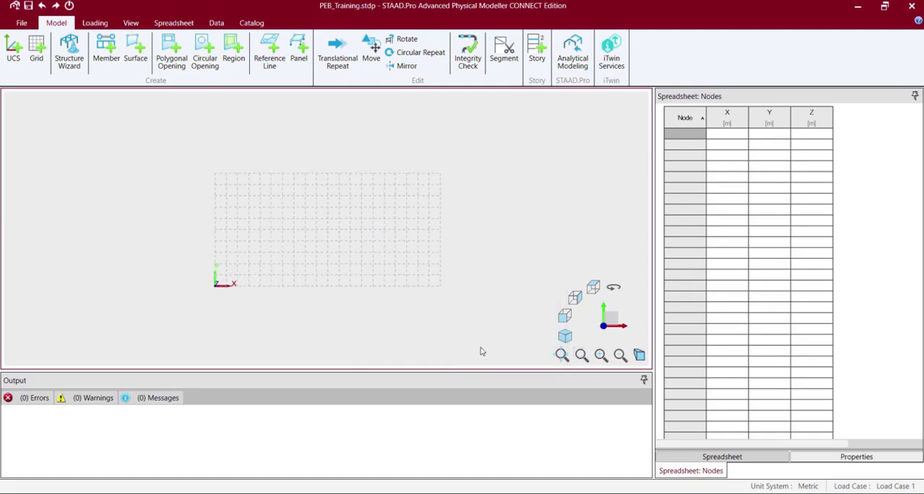
# Draw the gable frame's members on the grid through (0,0), (0,5), (10,8), (20,5) and (20,0) m.
pyautogui.click(107, 53)
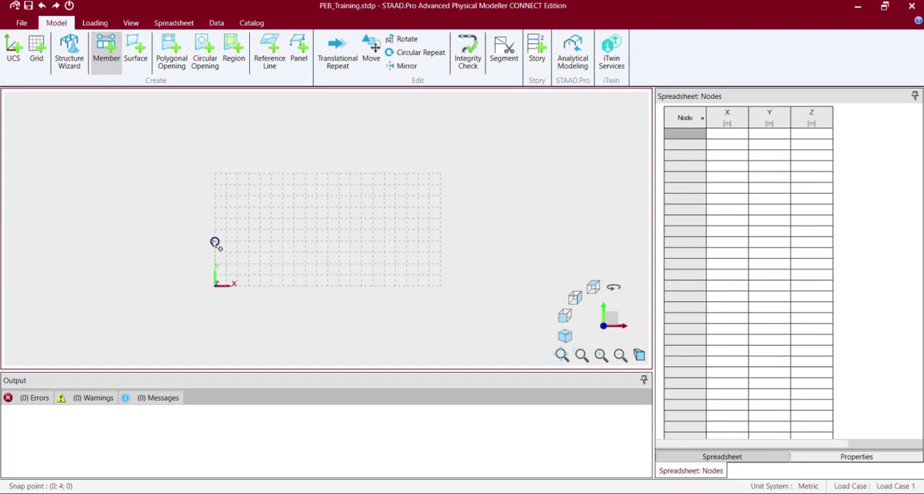
pyautogui.click(215, 231)
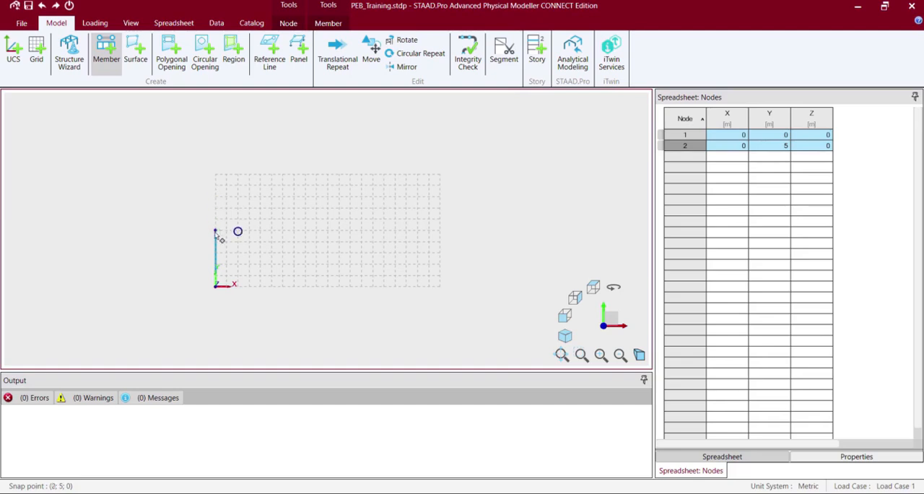
pyautogui.click(327, 197)
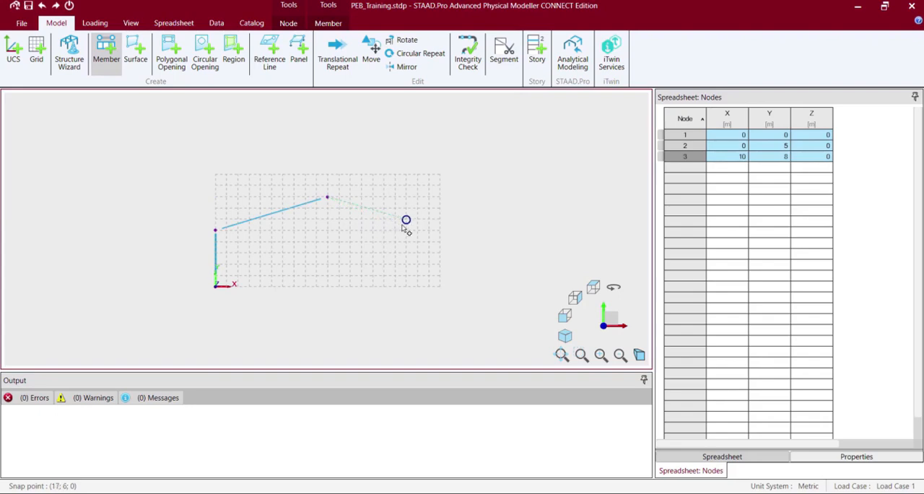
pyautogui.click(440, 232)
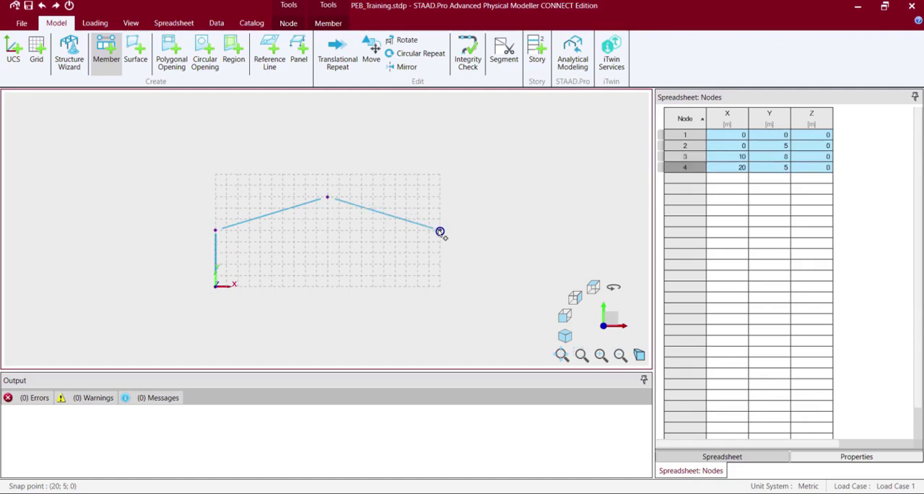
pyautogui.click(440, 287)
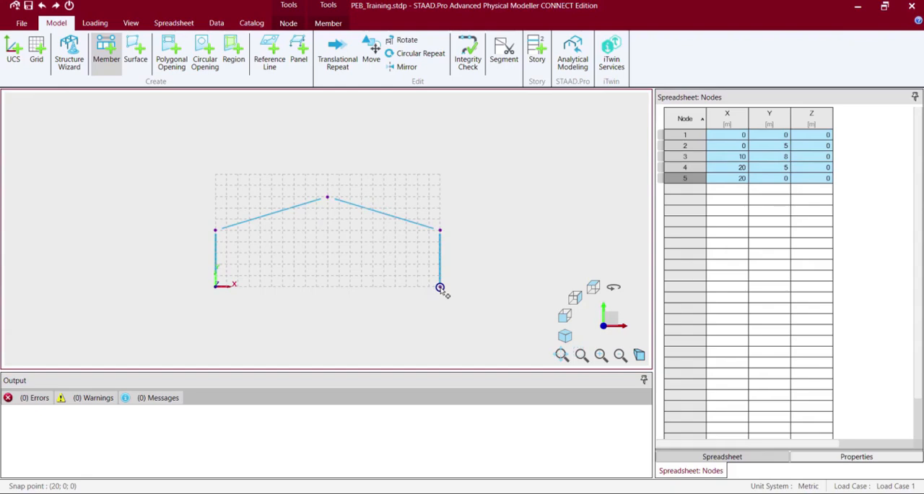
pyautogui.press('Escape')
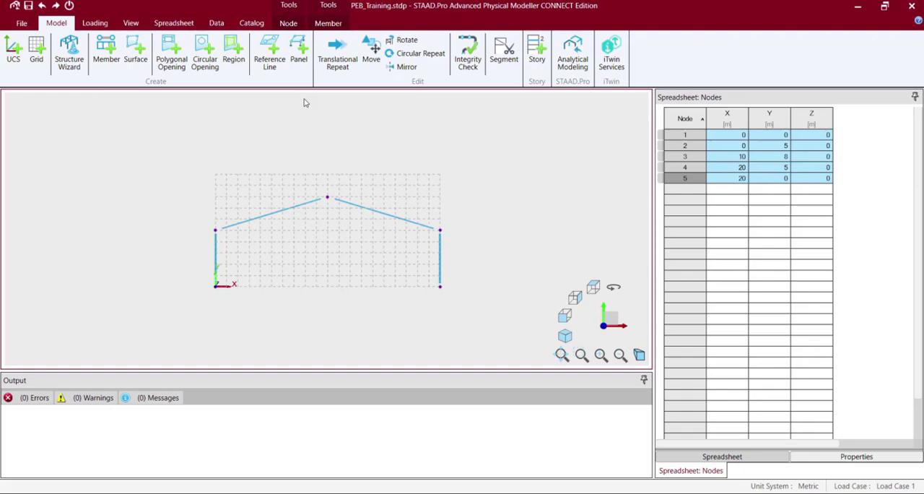
# Assign a prismatic Wide Flange steel section with the default dimensions to all frame members, calculating its section properties.
pyautogui.click(328, 24)
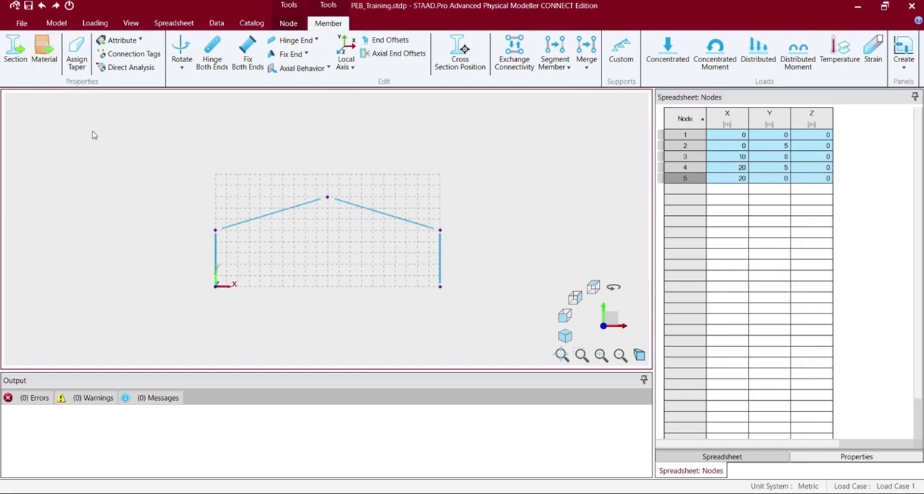
pyautogui.click(15, 58)
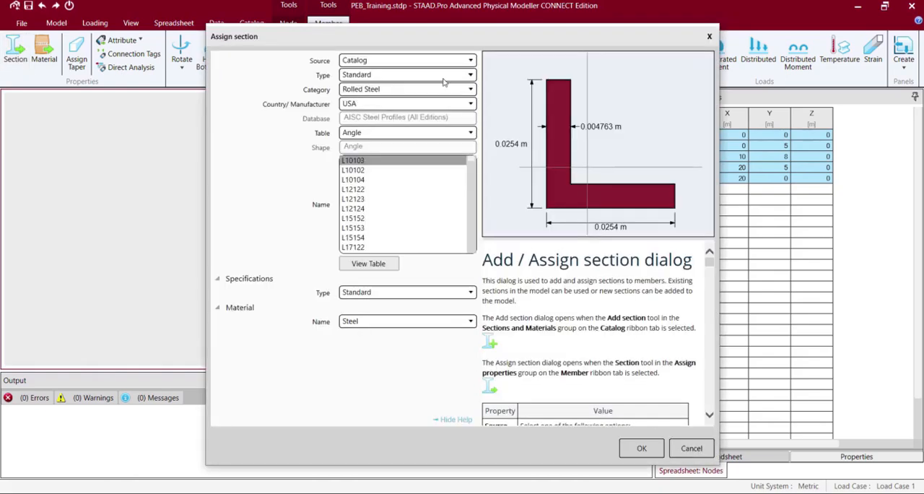
pyautogui.click(470, 90)
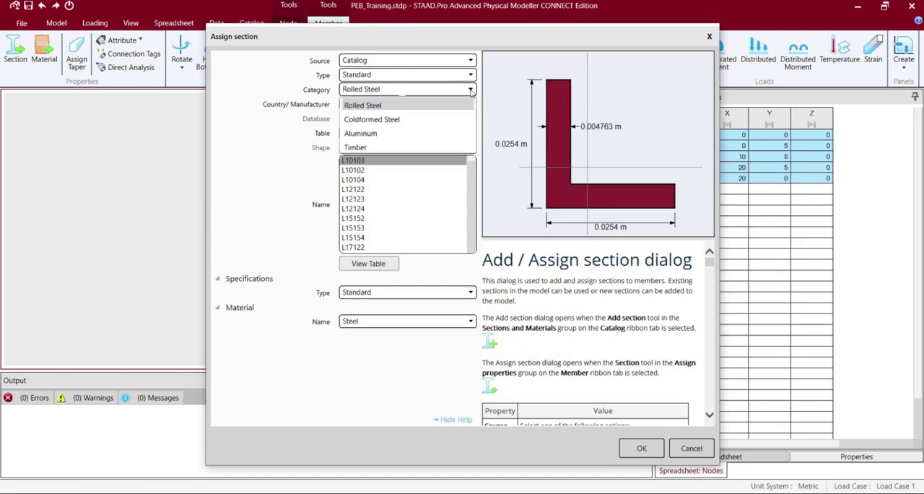
pyautogui.click(470, 90)
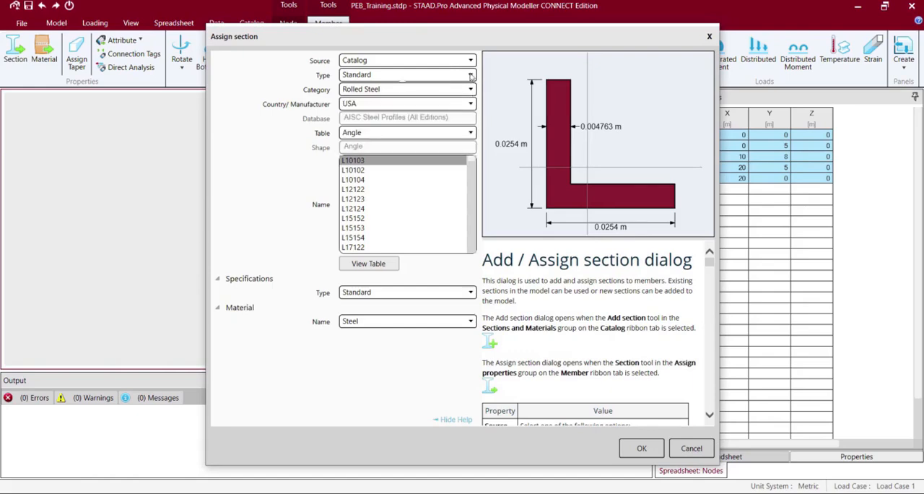
pyautogui.click(470, 75)
pyautogui.click(470, 75)
pyautogui.click(469, 63)
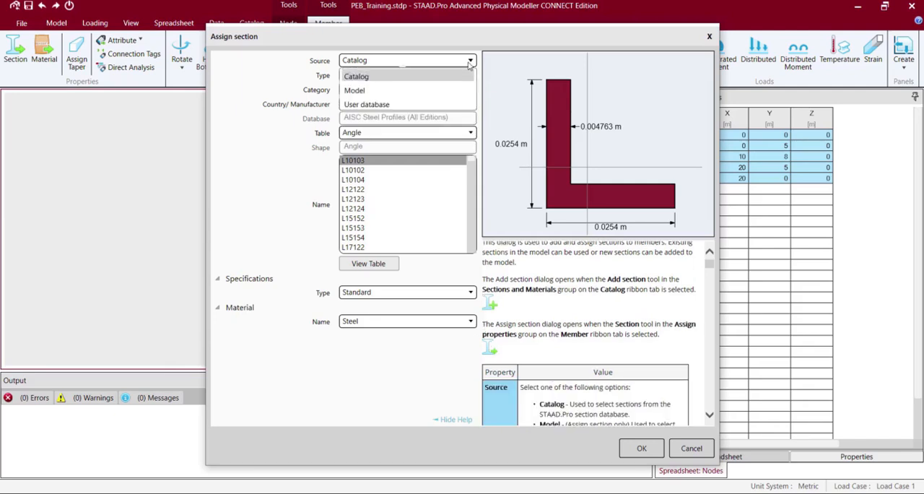
pyautogui.click(469, 64)
pyautogui.click(469, 75)
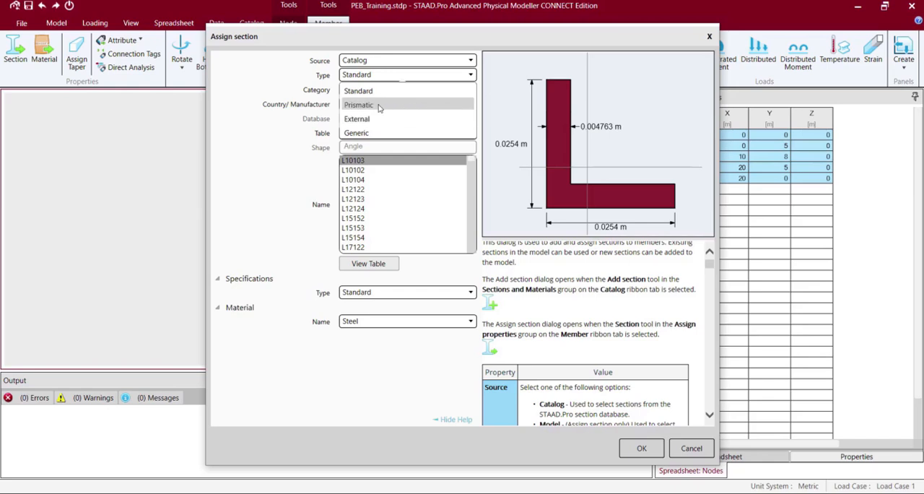
pyautogui.click(379, 107)
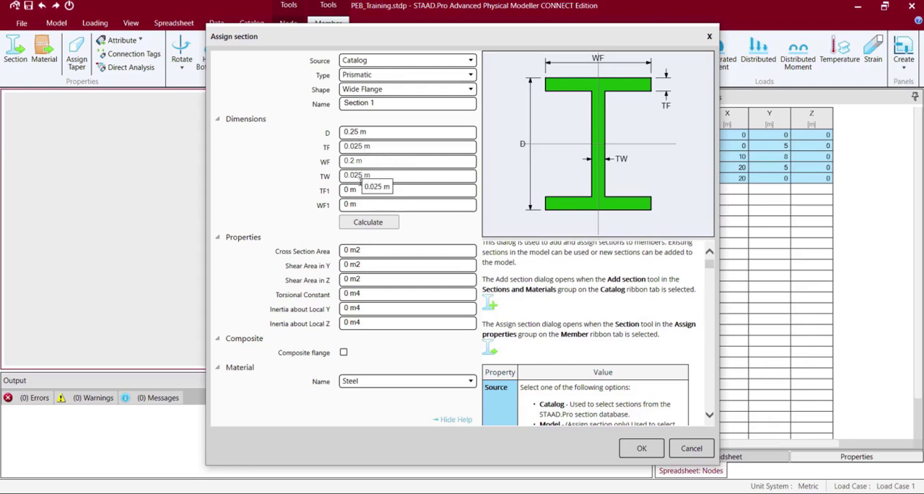
pyautogui.click(359, 227)
pyautogui.click(638, 449)
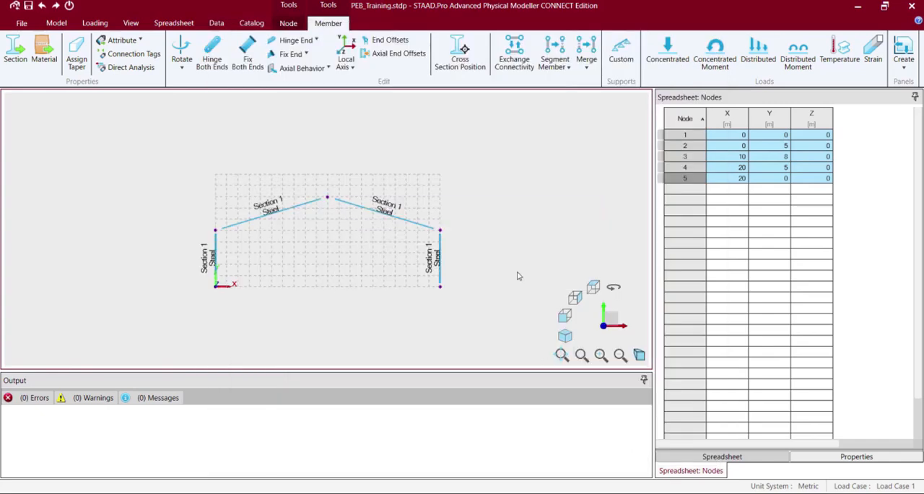
# Examine the whole selected frame in 3D rendering from different angles, and return to the line display.
pyautogui.click(56, 23)
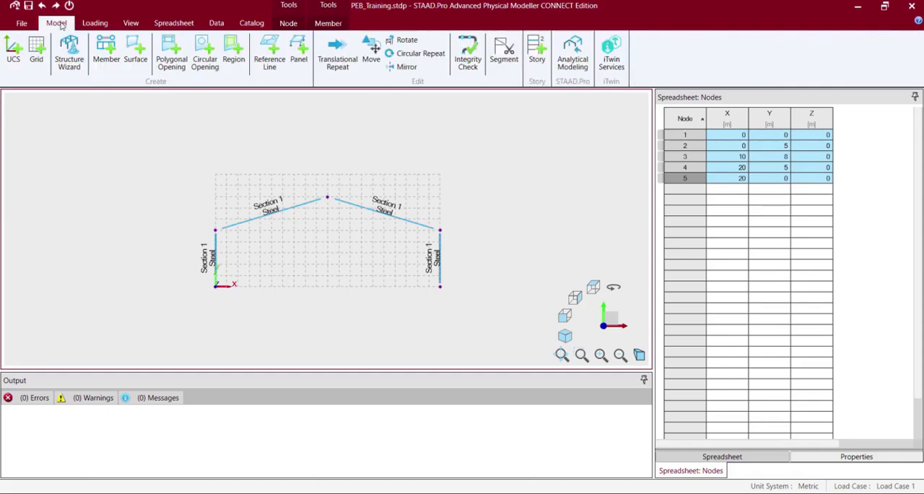
pyautogui.click(131, 22)
pyautogui.click(663, 52)
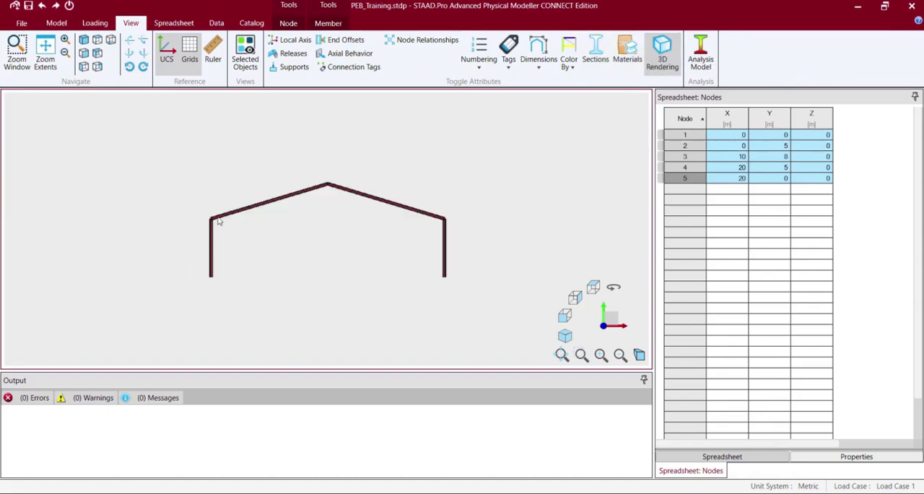
pyautogui.moveTo(219, 218); pyautogui.dragTo(339, 296)
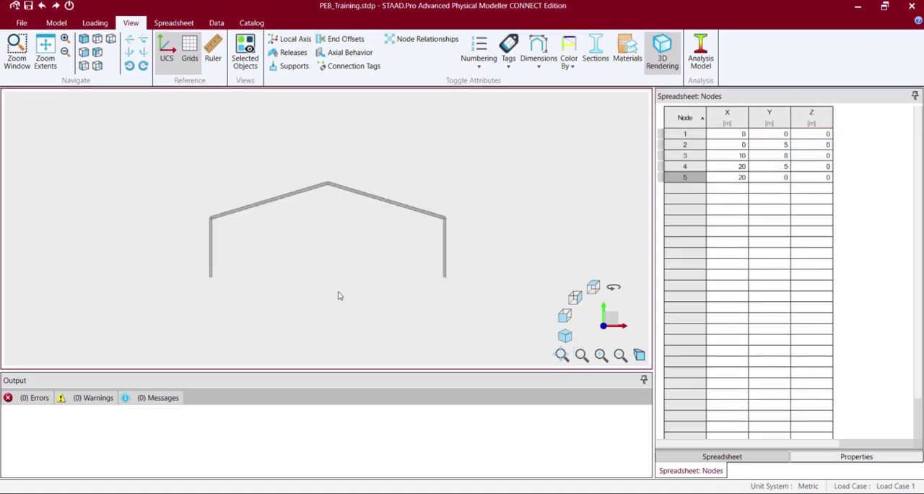
pyautogui.moveTo(195, 133); pyautogui.dragTo(512, 342)
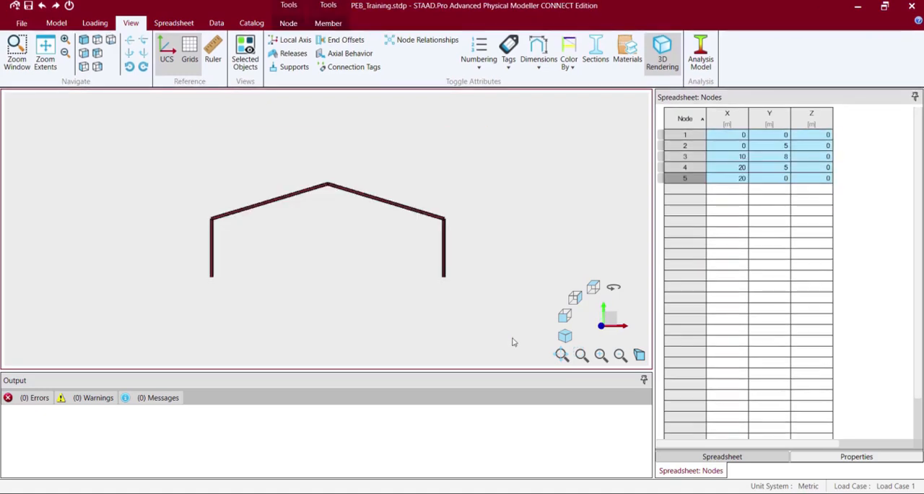
pyautogui.press('Left')
pyautogui.press('Left')
pyautogui.press('Left')
pyautogui.press('Left')
pyautogui.press('Left')
pyautogui.press('Left')
pyautogui.press('Left')
pyautogui.press('Left')
pyautogui.press('Left')
pyautogui.press('Left')
pyautogui.press('Left')
pyautogui.press('Left')
pyautogui.press('Left')
pyautogui.press('Left')
pyautogui.press('Left')
pyautogui.press('Left')
pyautogui.press('Left')
pyautogui.press('Left')
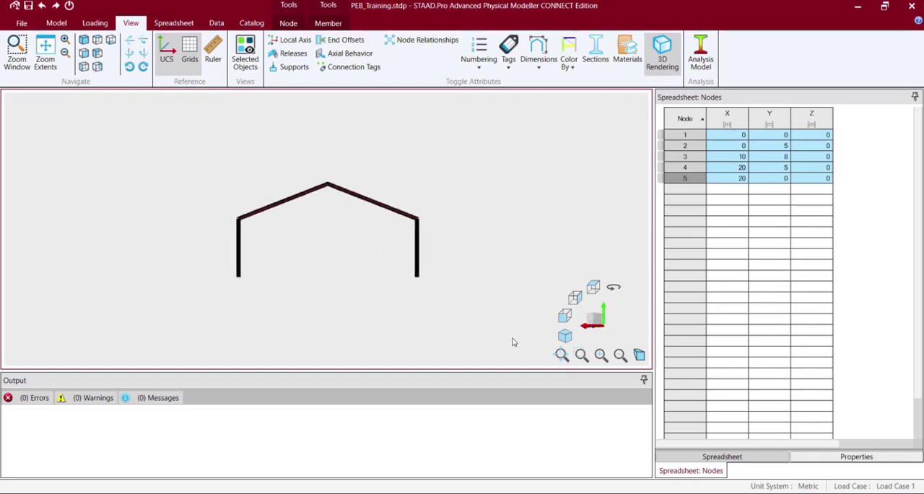
pyautogui.press('Left')
pyautogui.press('Left')
pyautogui.press('Left')
pyautogui.press('Left')
pyautogui.press('Left')
pyautogui.press('Left')
pyautogui.press('Left')
pyautogui.press('Left')
pyautogui.press('Left')
pyautogui.press('Left')
pyautogui.press('Left')
pyautogui.press('Left')
pyautogui.press('Left')
pyautogui.press('Left')
pyautogui.press('Left')
pyautogui.press('Left')
pyautogui.press('Left')
pyautogui.press('Left')
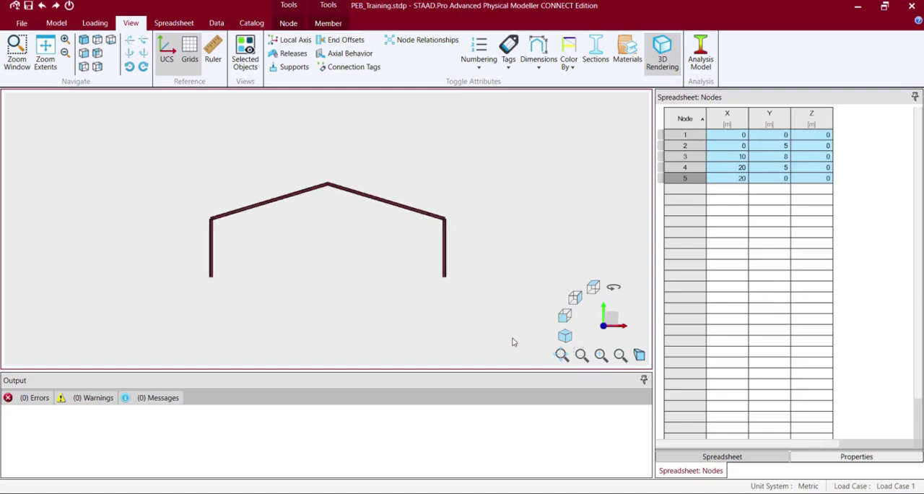
pyautogui.click(663, 64)
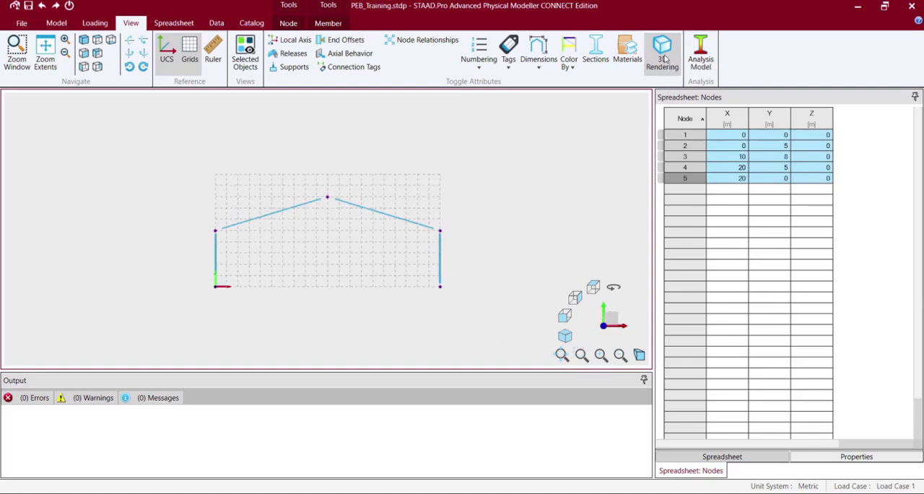
# Assign a taper to the selected frame members with an initial depth of 0.35 m and a final depth of 0.75 m.
pyautogui.click(327, 28)
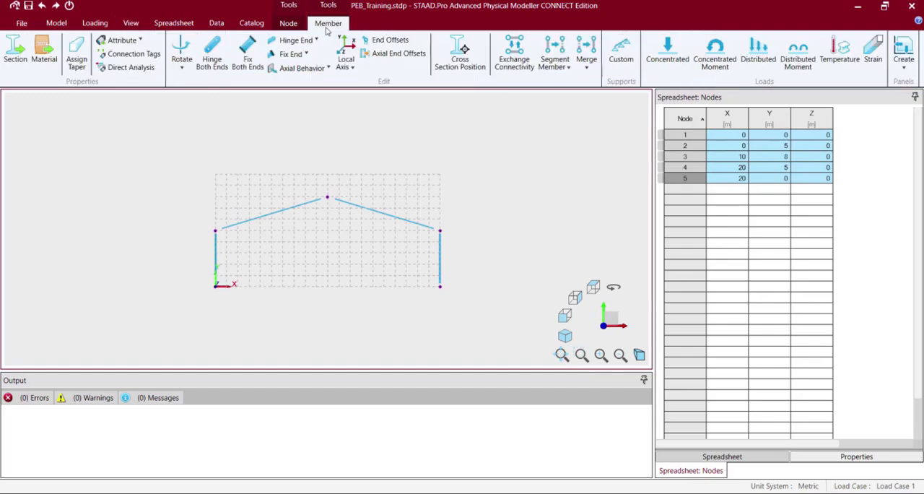
pyautogui.click(77, 58)
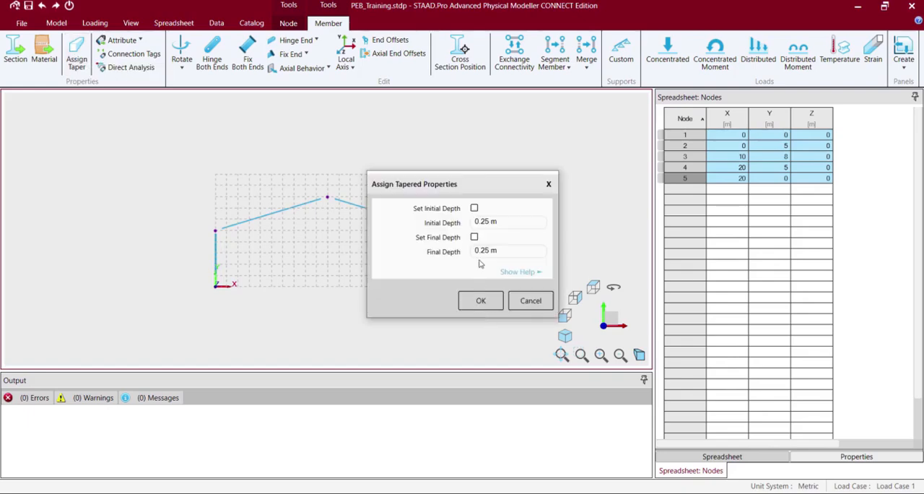
pyautogui.click(474, 209)
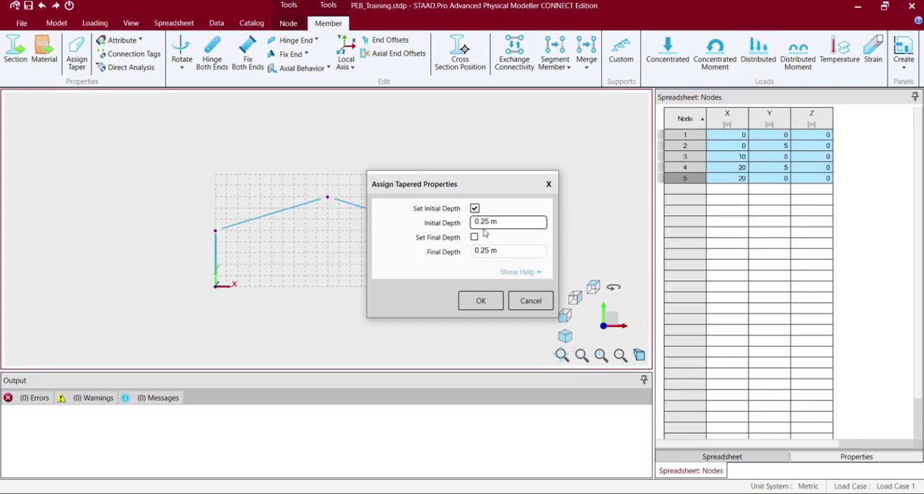
pyautogui.click(482, 221)
pyautogui.press('Delete')
pyautogui.write('3')
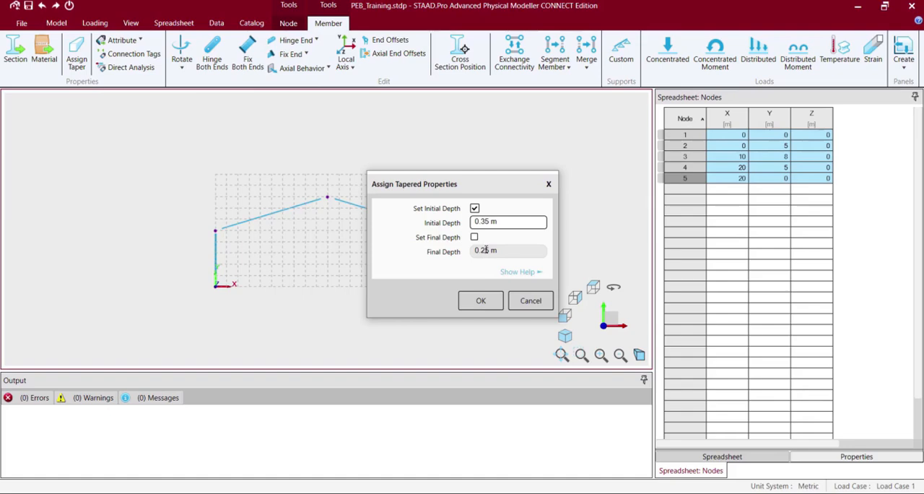
pyautogui.click(475, 238)
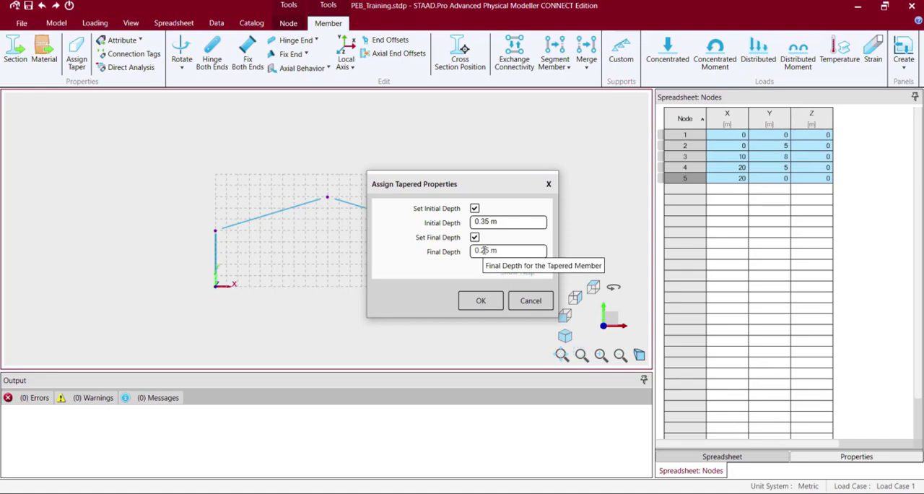
pyautogui.click(485, 250)
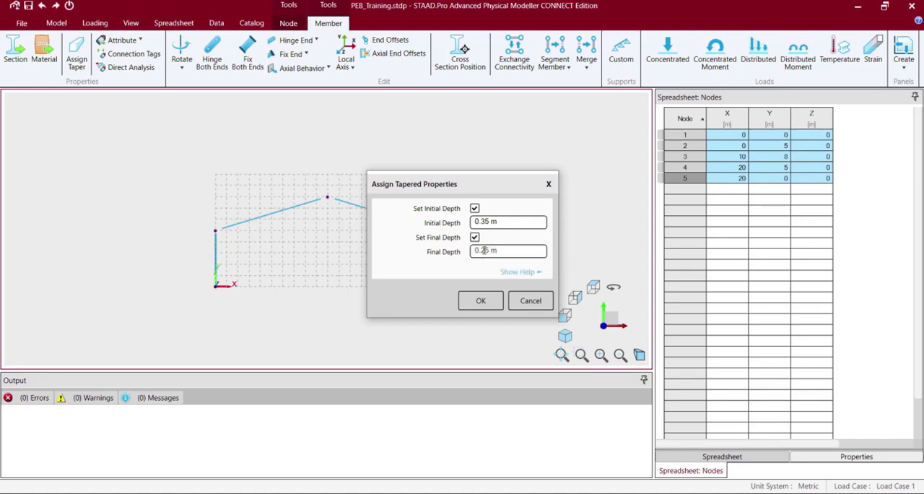
pyautogui.press('BackSpace')
pyautogui.write('7')
pyautogui.click(481, 301)
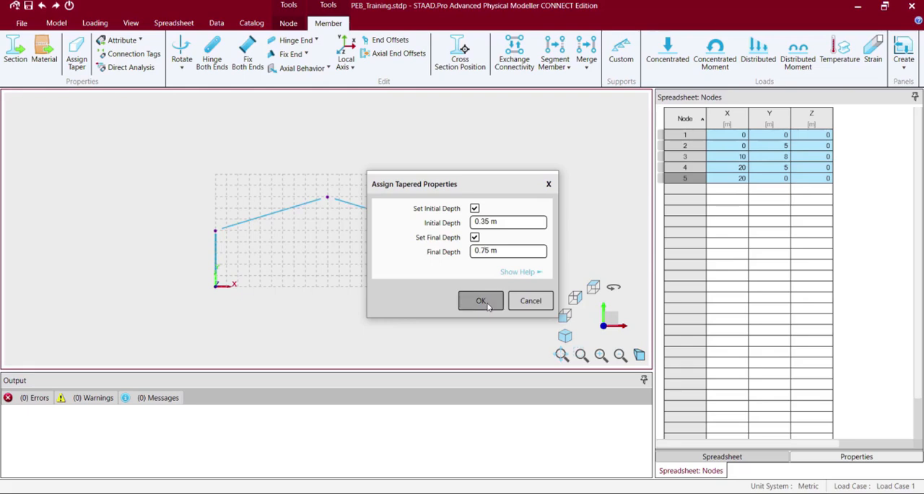
# Clear the member selection and display the tapered frame in 3D rendering.
pyautogui.click(78, 58)
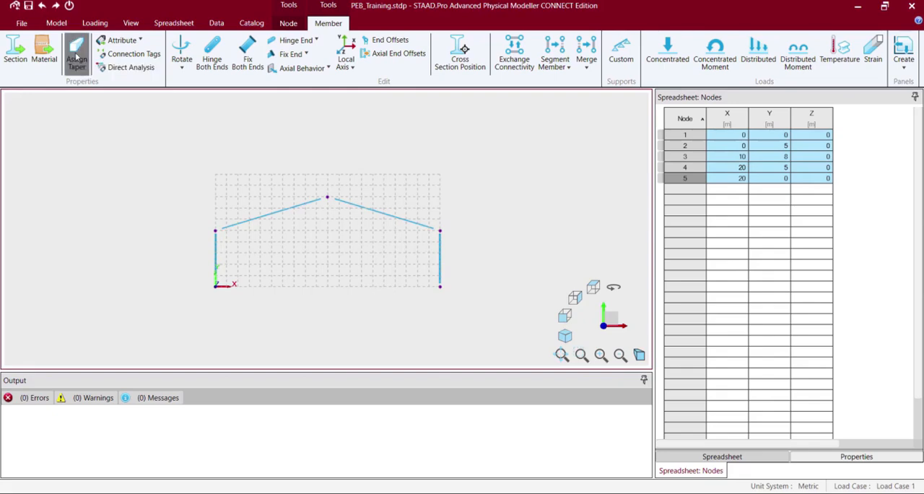
pyautogui.click(130, 153)
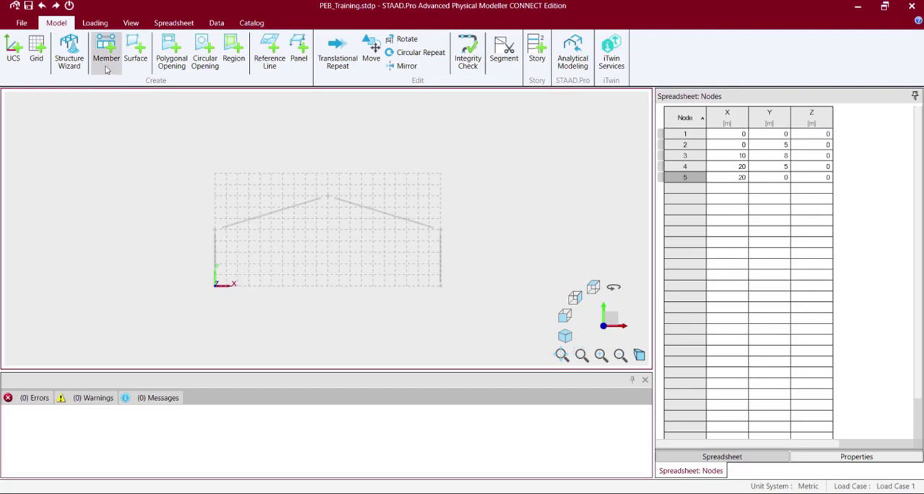
pyautogui.click(133, 25)
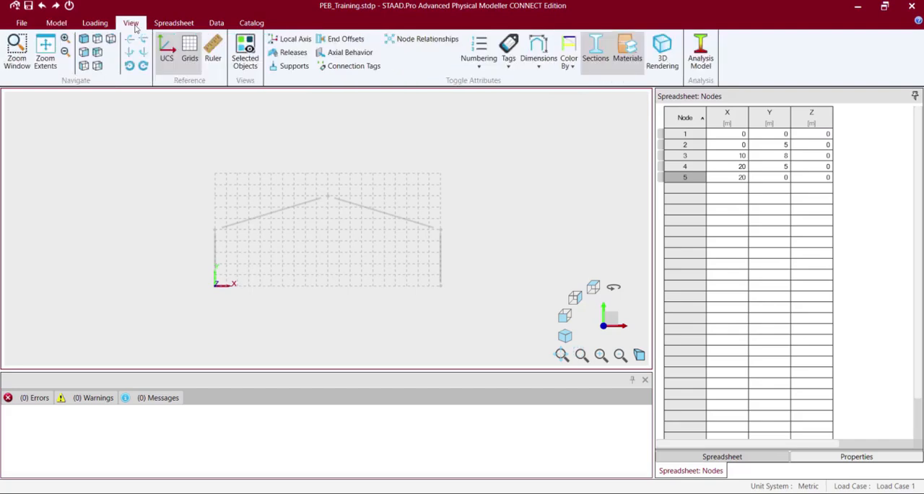
pyautogui.click(664, 49)
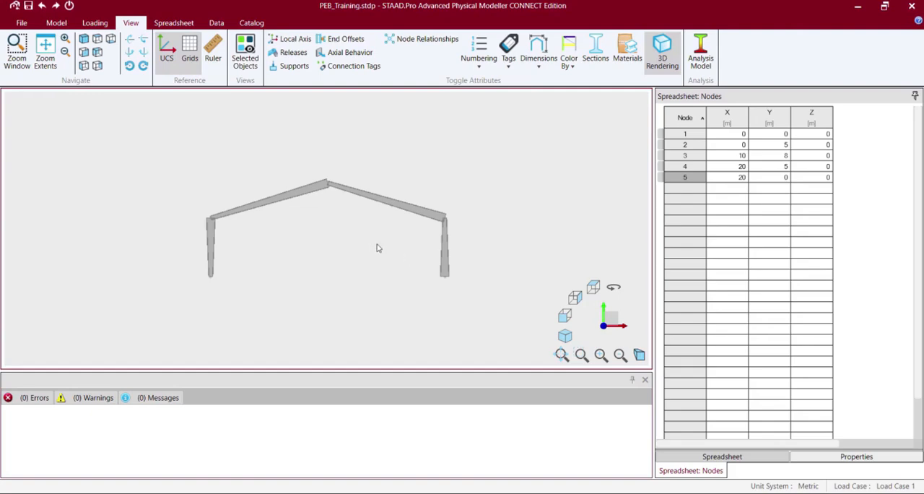
# Exchange the connectivity of the left rafter and right column to reverse their tapers, and return to the line display.
pyautogui.click(272, 203)
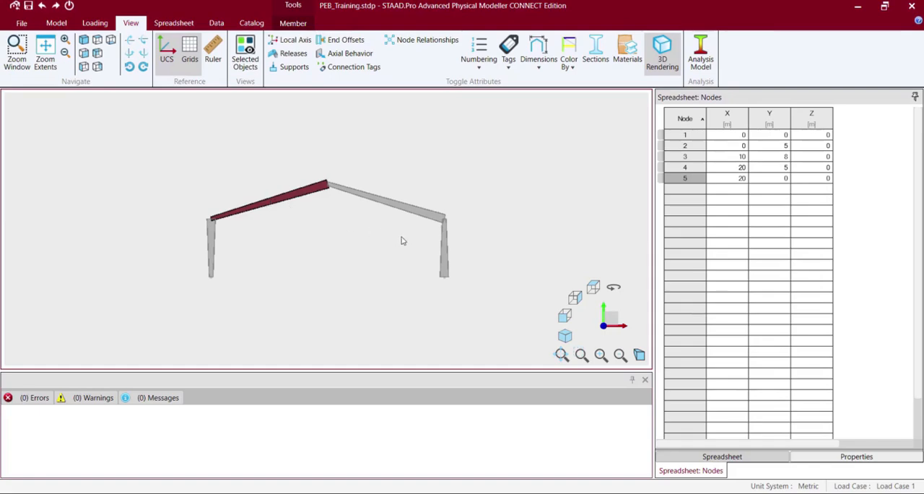
pyautogui.keyDown('ctrl'); pyautogui.click(445, 263); pyautogui.keyUp('ctrl')
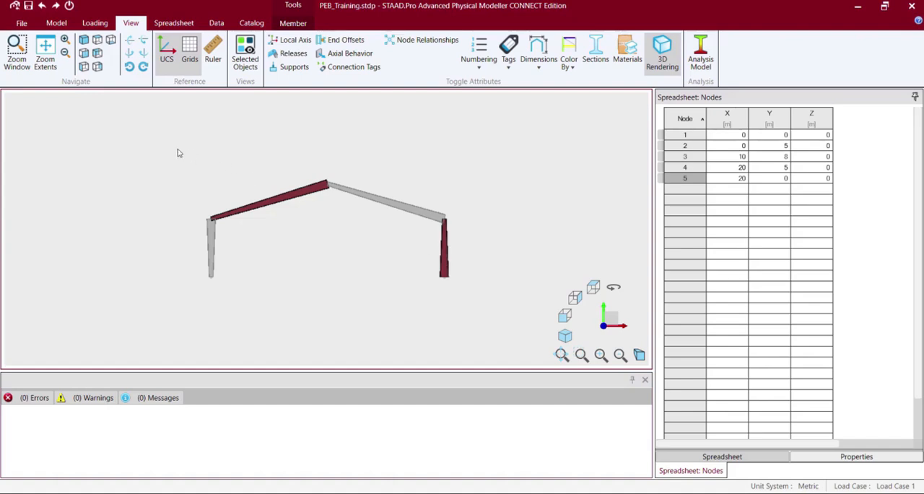
pyautogui.click(293, 24)
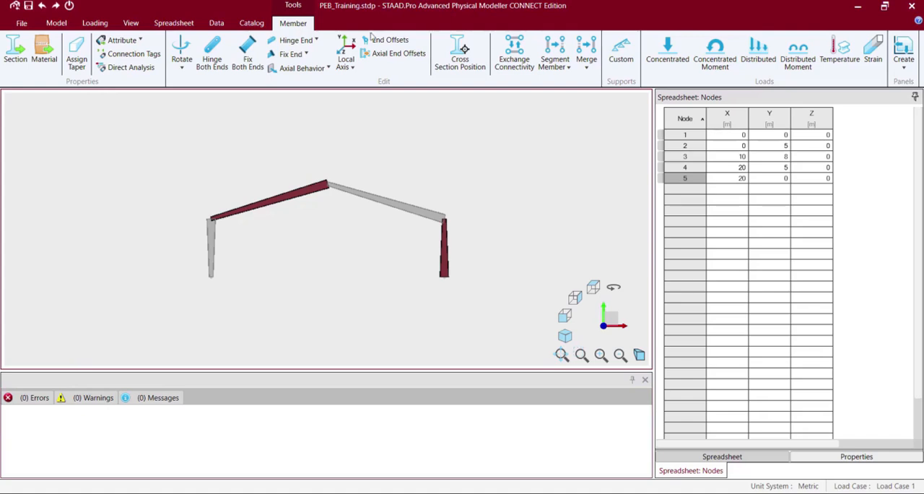
pyautogui.click(514, 58)
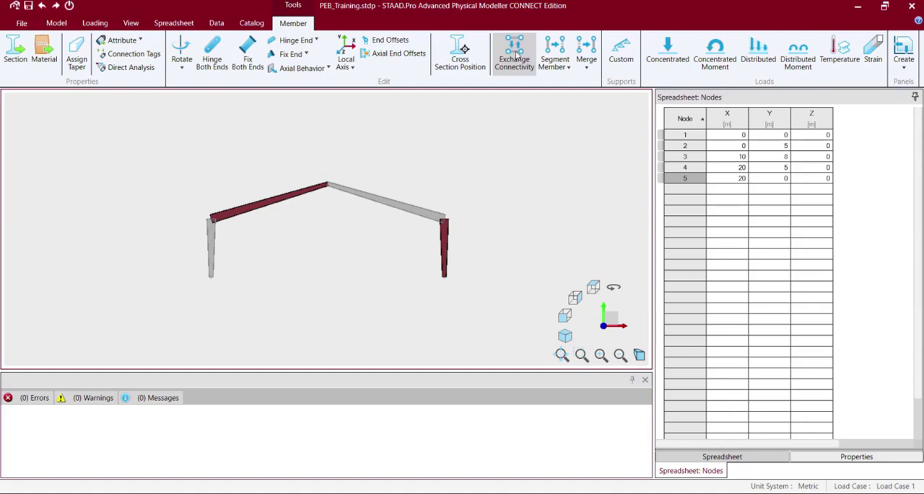
pyautogui.click(531, 168)
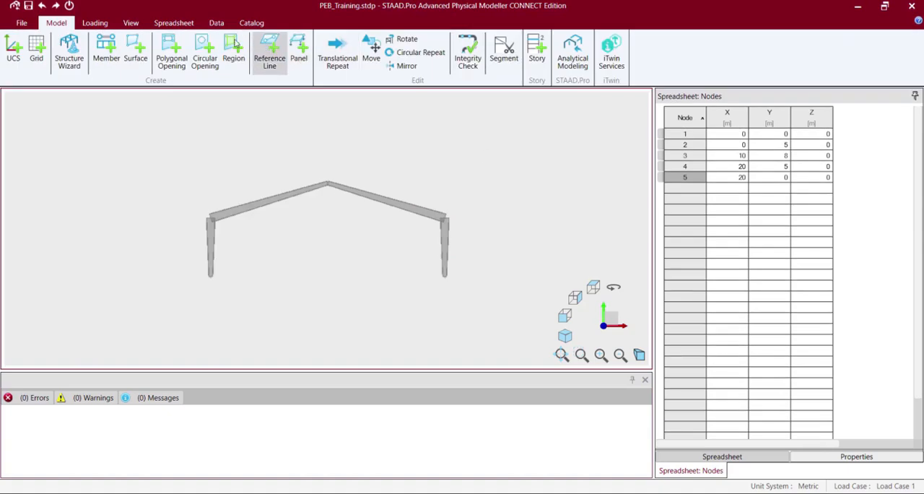
pyautogui.click(135, 25)
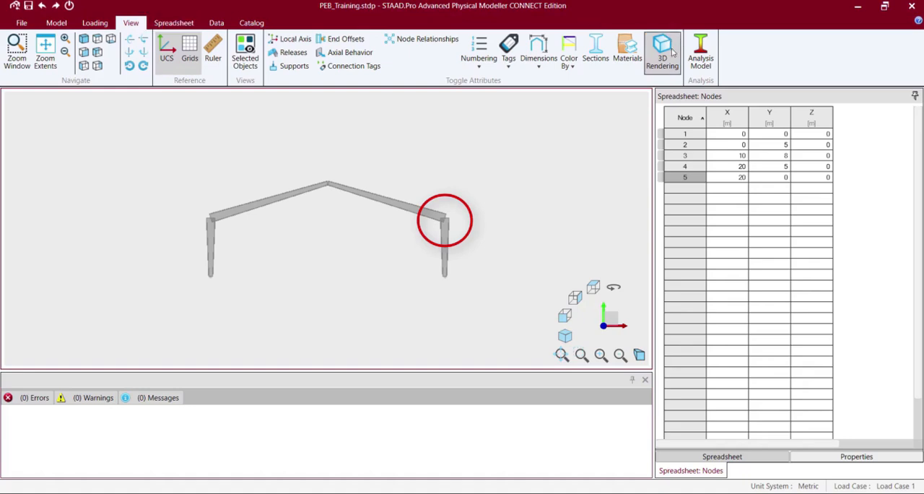
pyautogui.click(663, 49)
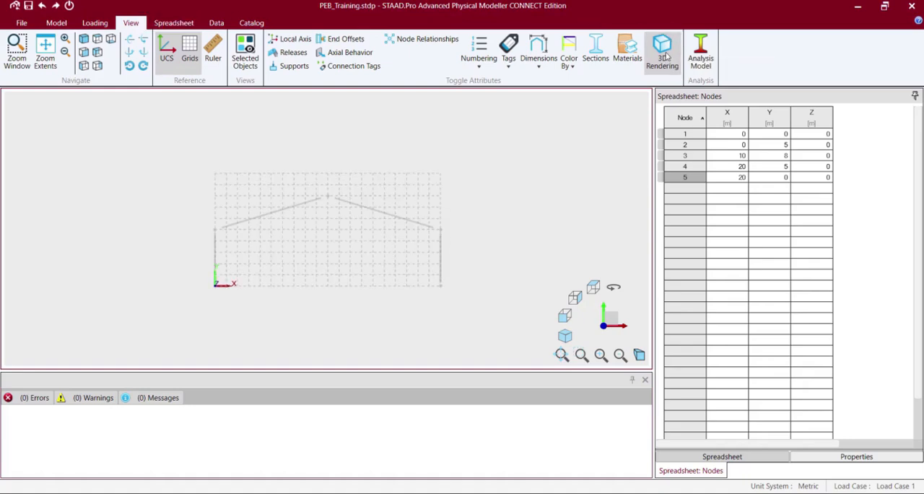
# Try to segment both columns together by node and distances in the 3D rendered view.
pyautogui.click(664, 54)
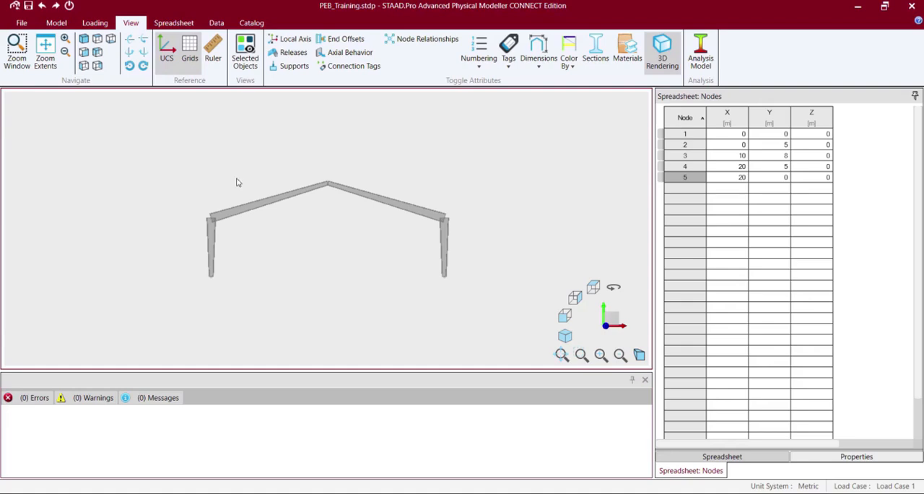
pyautogui.click(212, 240)
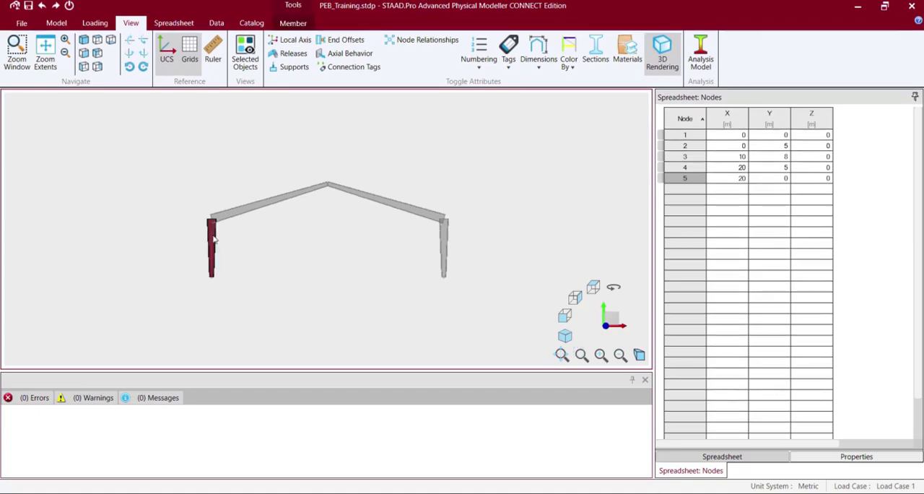
pyautogui.keyDown('ctrl'); pyautogui.click(444, 245); pyautogui.keyUp('ctrl')
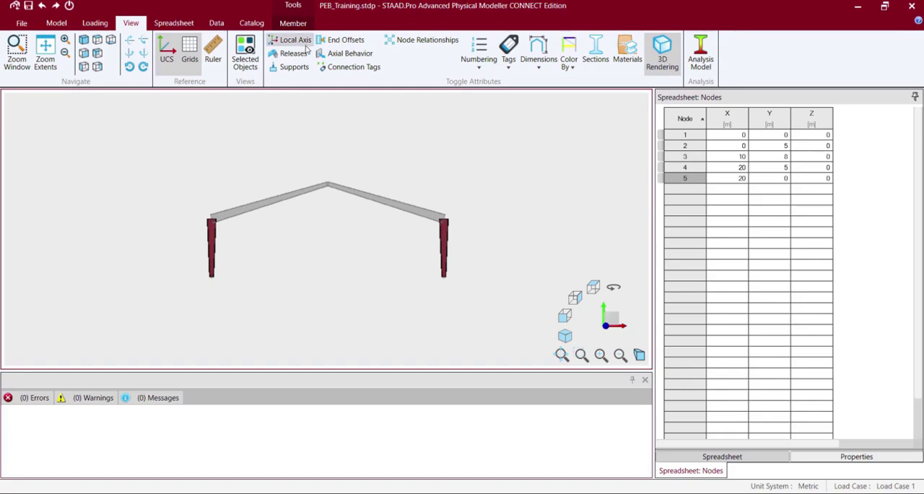
pyautogui.click(293, 24)
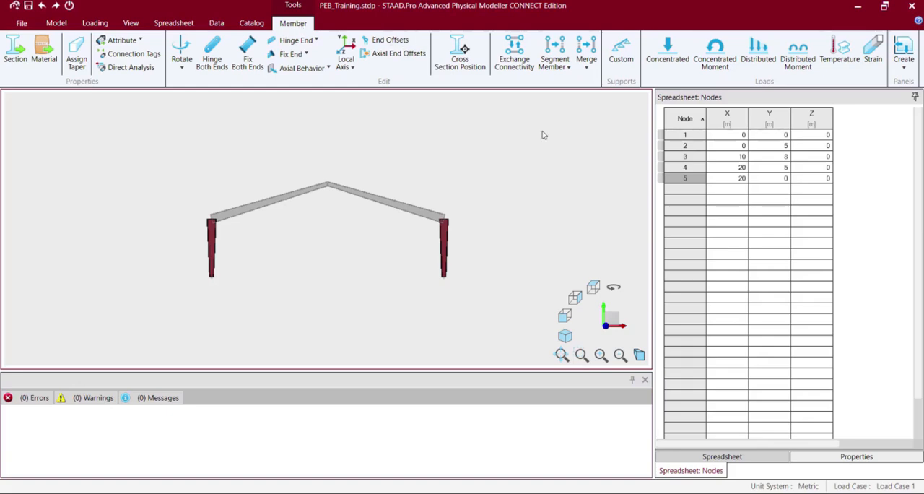
pyautogui.click(565, 66)
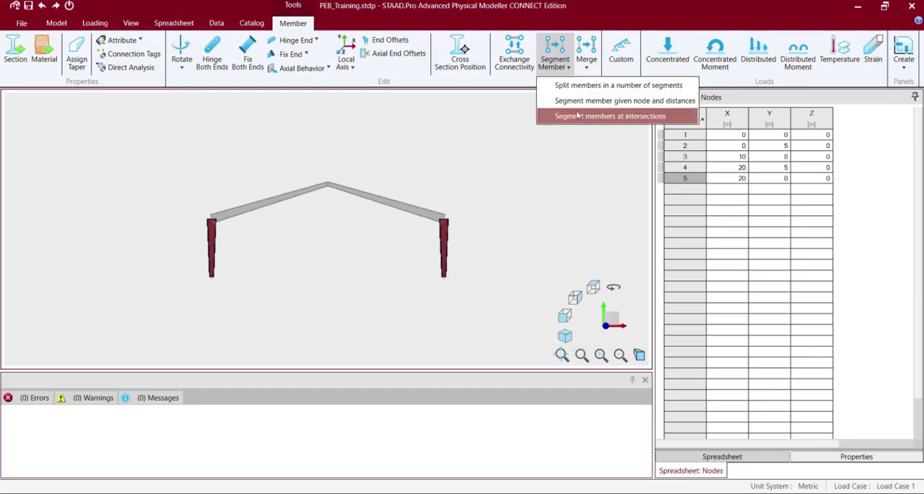
pyautogui.click(571, 101)
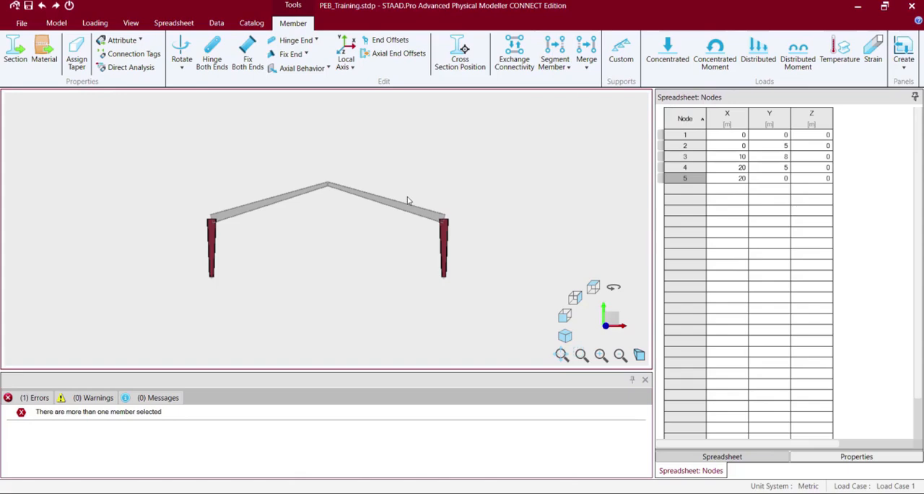
pyautogui.click(278, 260)
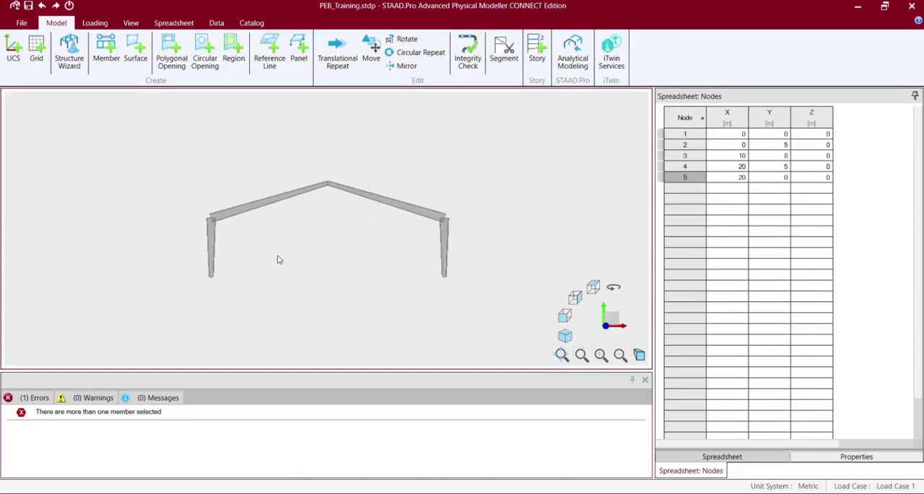
# Try to segment only the left column, by node and distances and by number of segments with nodes only.
pyautogui.click(213, 248)
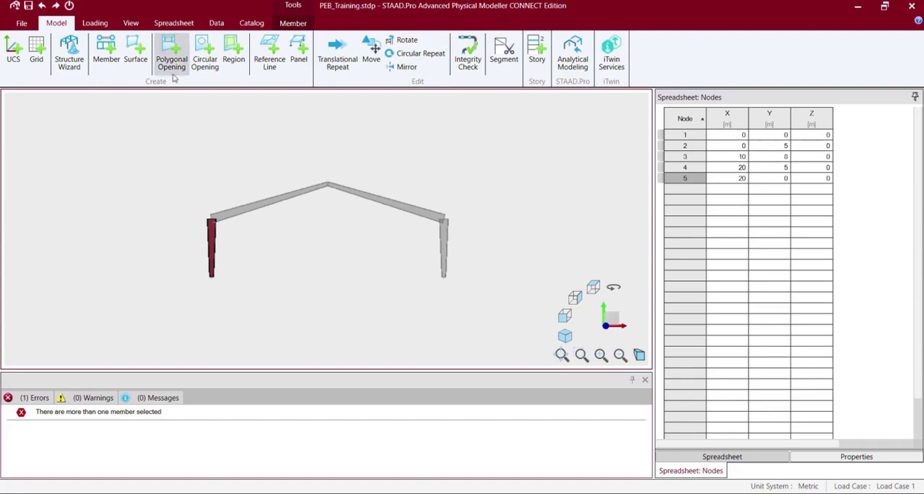
pyautogui.click(293, 23)
pyautogui.click(555, 59)
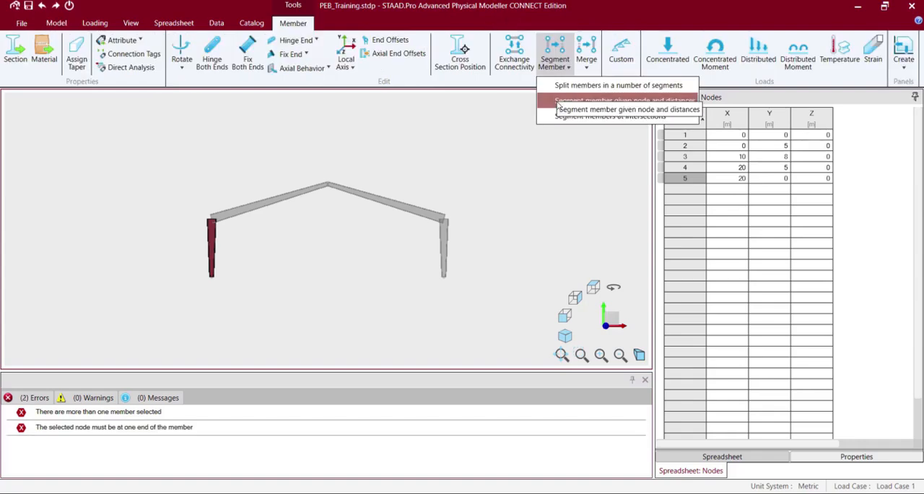
pyautogui.click(618, 86)
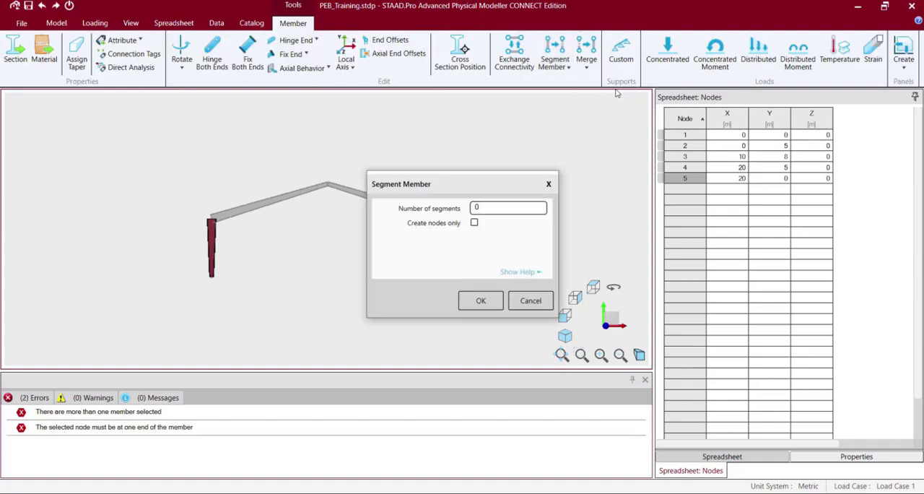
pyautogui.click(473, 224)
pyautogui.click(549, 184)
pyautogui.click(559, 69)
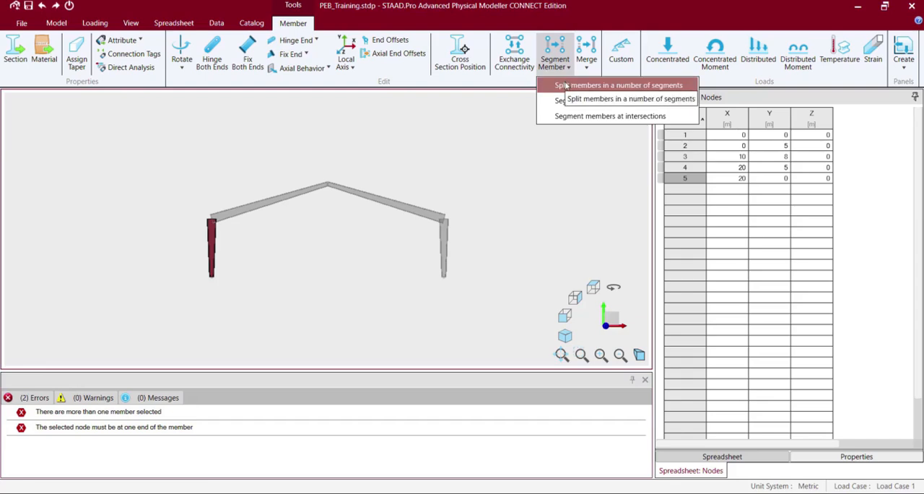
pyautogui.click(567, 85)
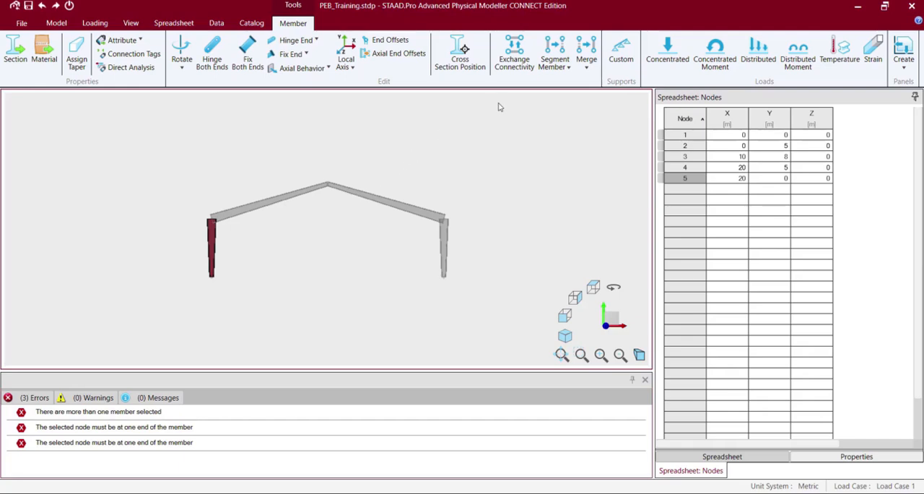
pyautogui.click(553, 65)
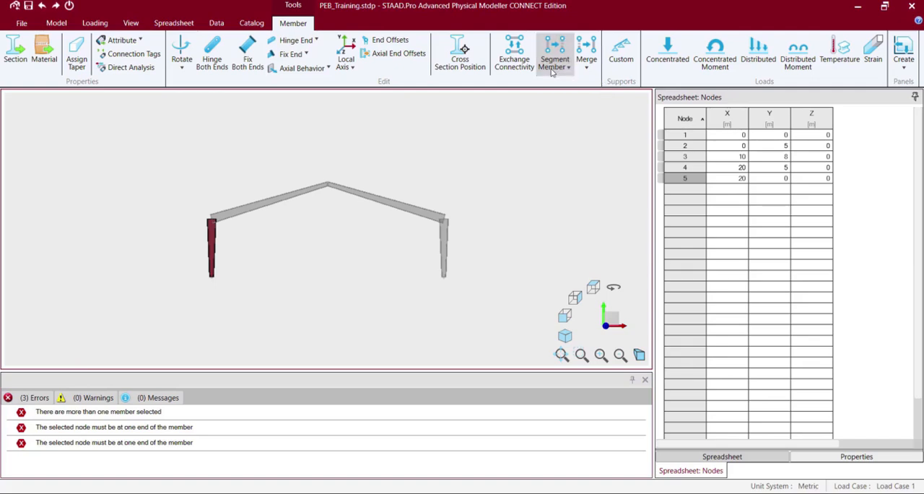
# Add nodes on the two columns at (0, 3, 0) and (20, 3, 0) m through the node coordinates.
pyautogui.click(771, 189)
pyautogui.click(733, 190)
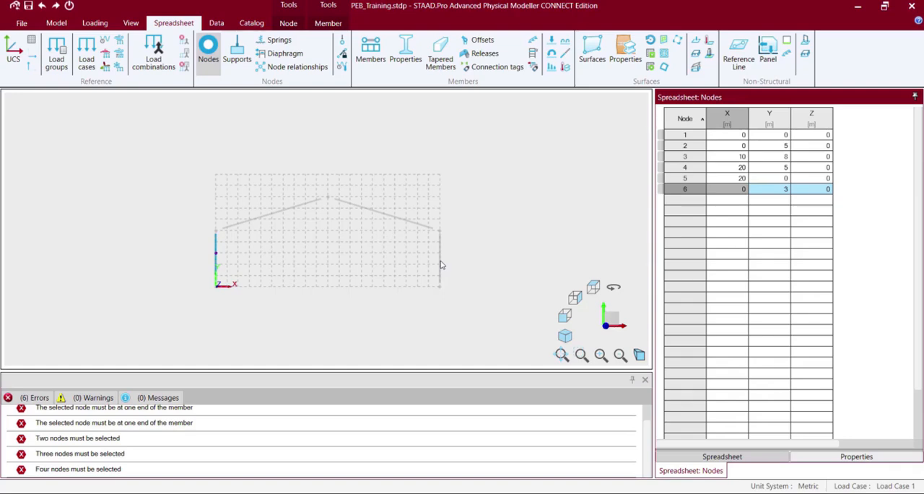
pyautogui.click(733, 202)
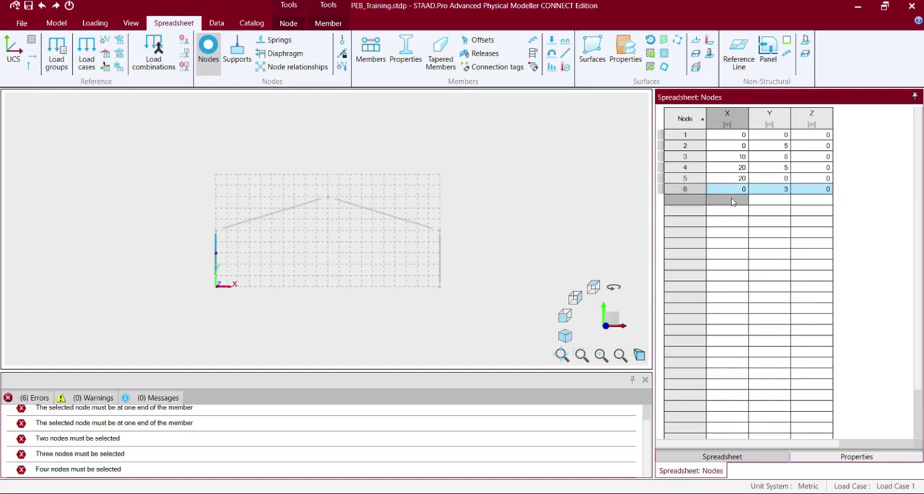
pyautogui.write('20')
pyautogui.click(788, 202)
pyautogui.write('3')
pyautogui.press('Tab')
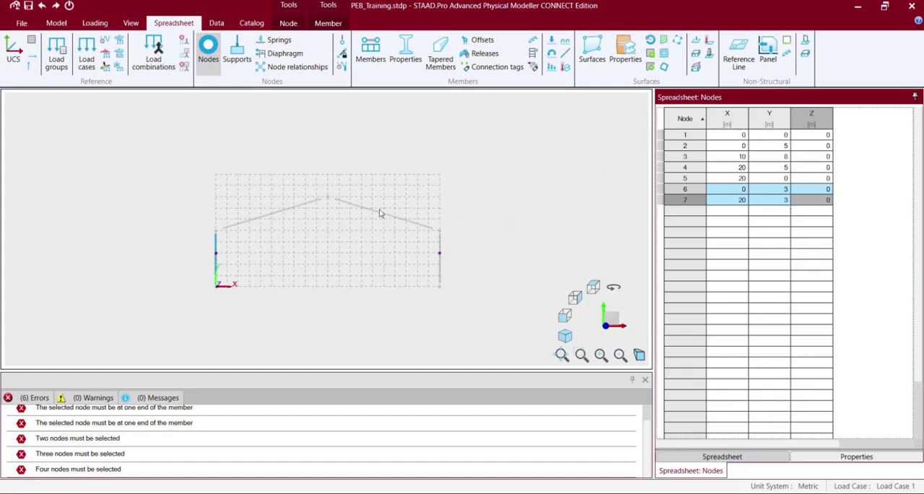
# Divide both rafters into four equal segments by creating nodes only, and show the frame in 3D rendering.
pyautogui.click(290, 212)
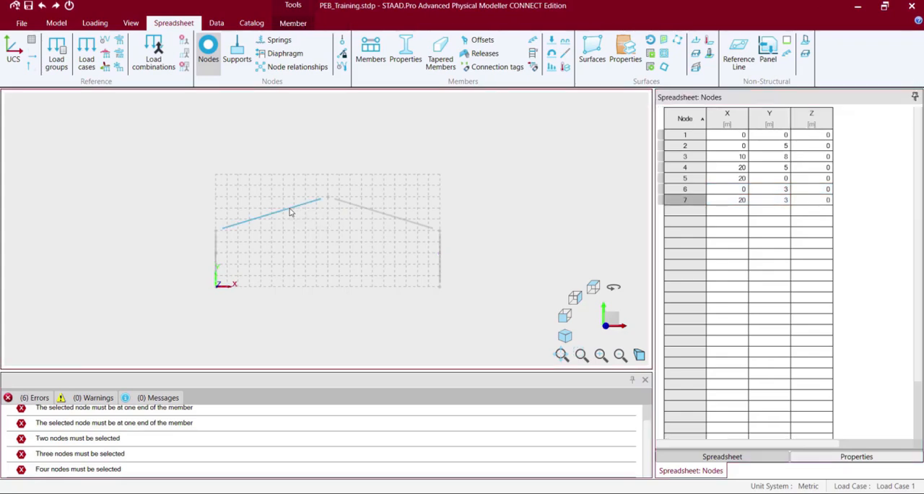
pyautogui.keyDown('ctrl'); pyautogui.click(336, 198); pyautogui.keyUp('ctrl')
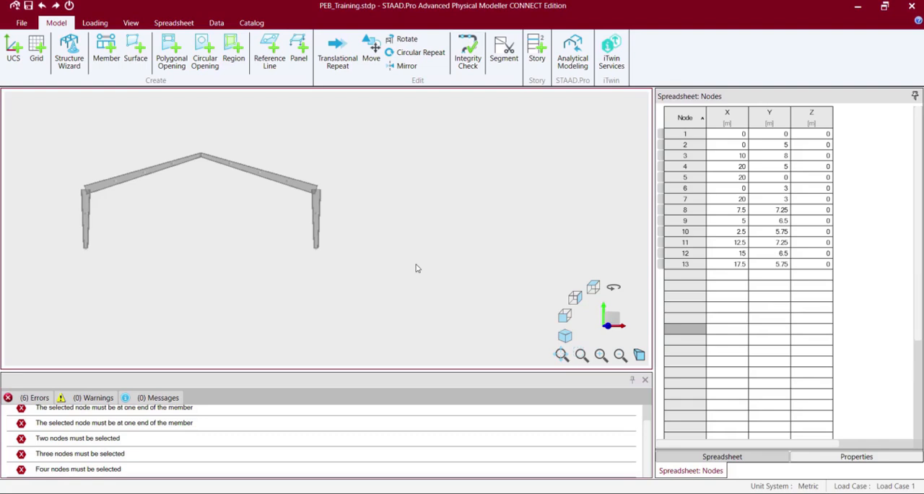
# Select the whole frame and examine the alignment options for its cross section position, leaving them unapplied.
pyautogui.hotkey('ctrl', 'a')
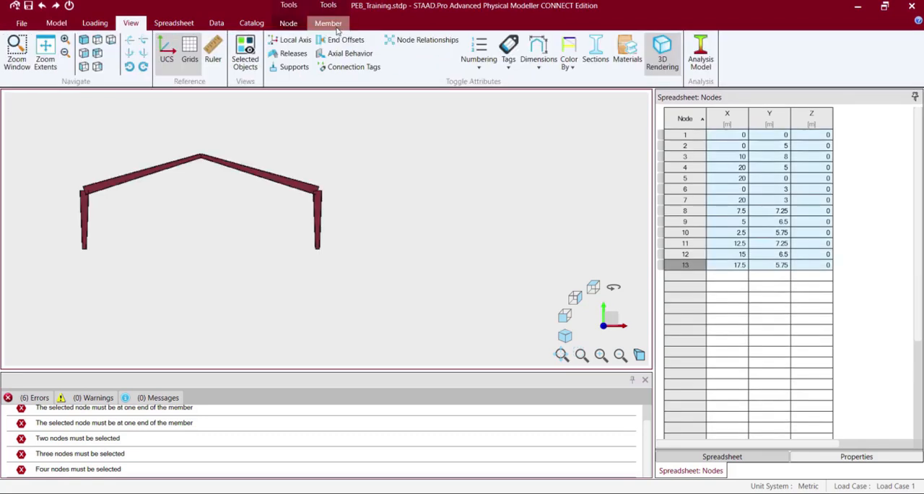
pyautogui.click(329, 23)
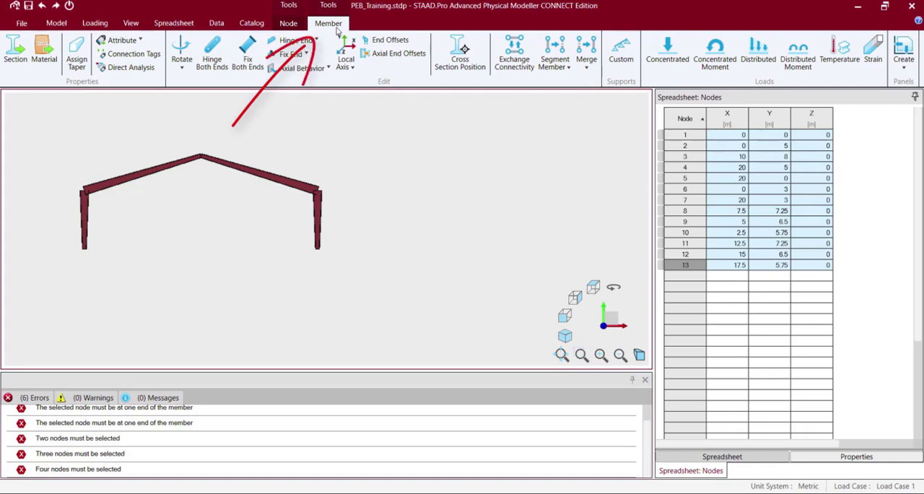
pyautogui.click(464, 49)
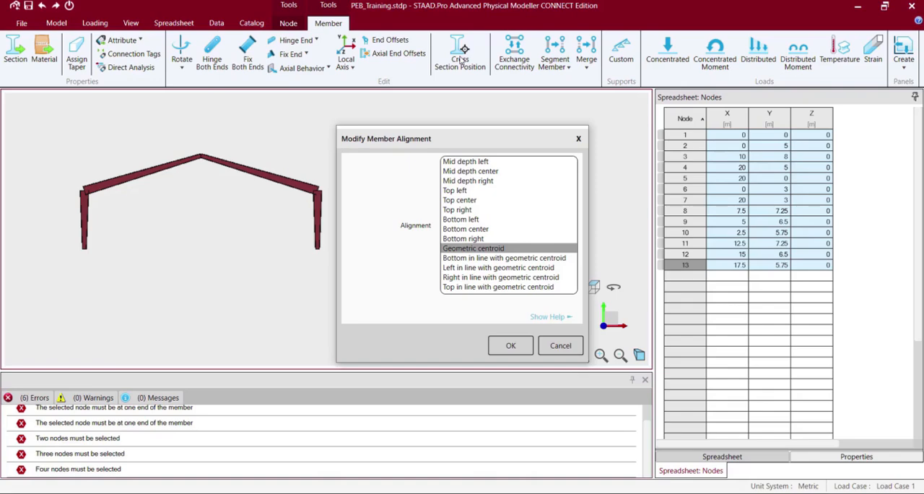
pyautogui.click(578, 139)
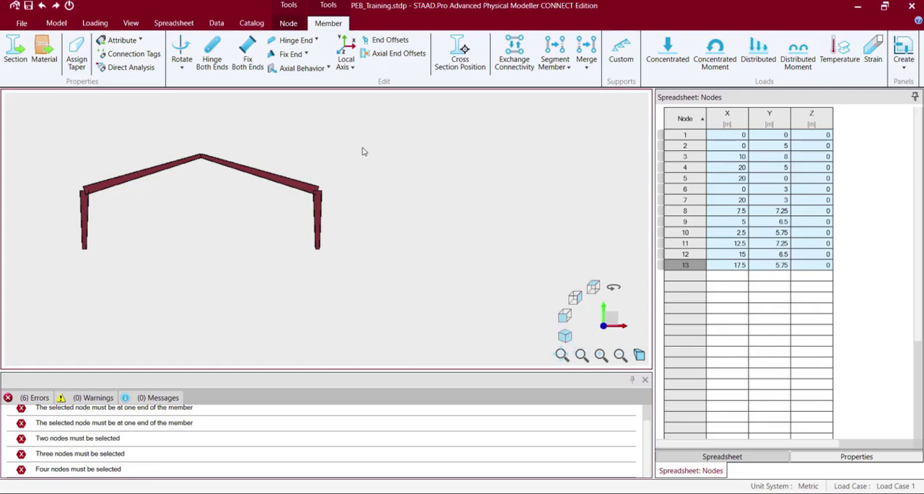
# Try aligning the right column with Top in line with geometric centroid, and undo that alignment.
pyautogui.click(363, 148)
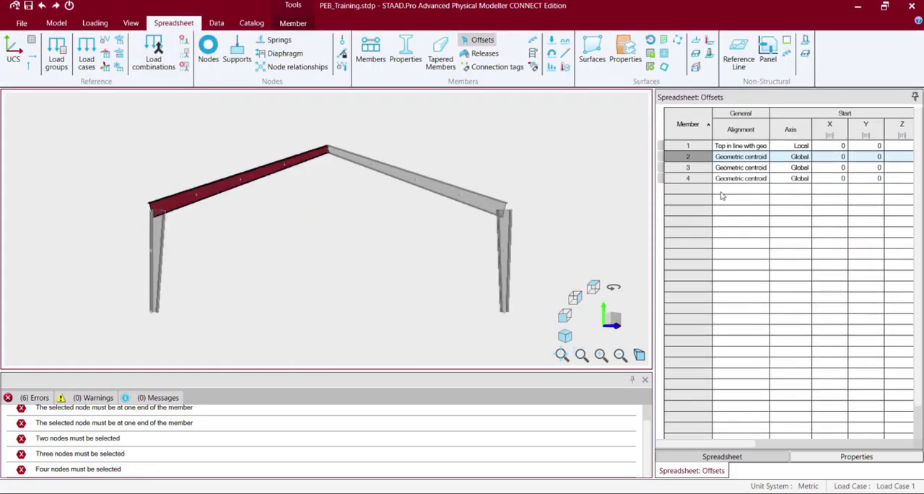
pyautogui.click(502, 240)
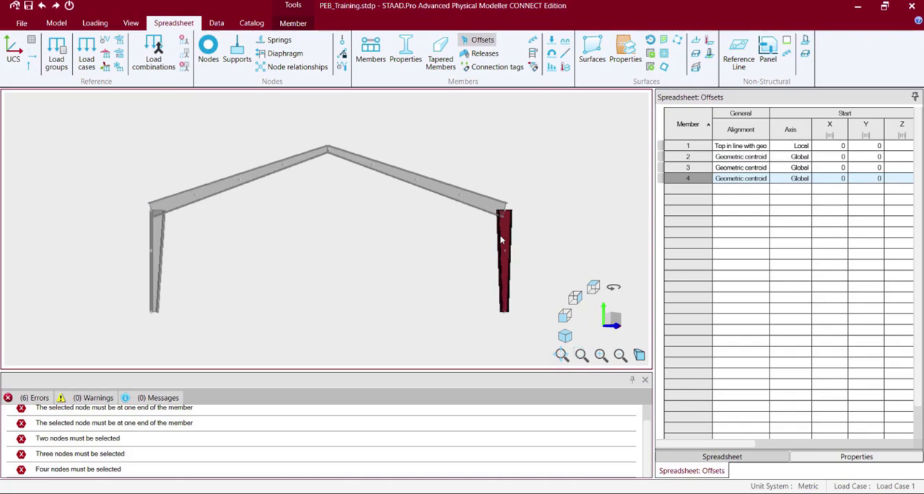
pyautogui.click(764, 179)
pyautogui.click(764, 178)
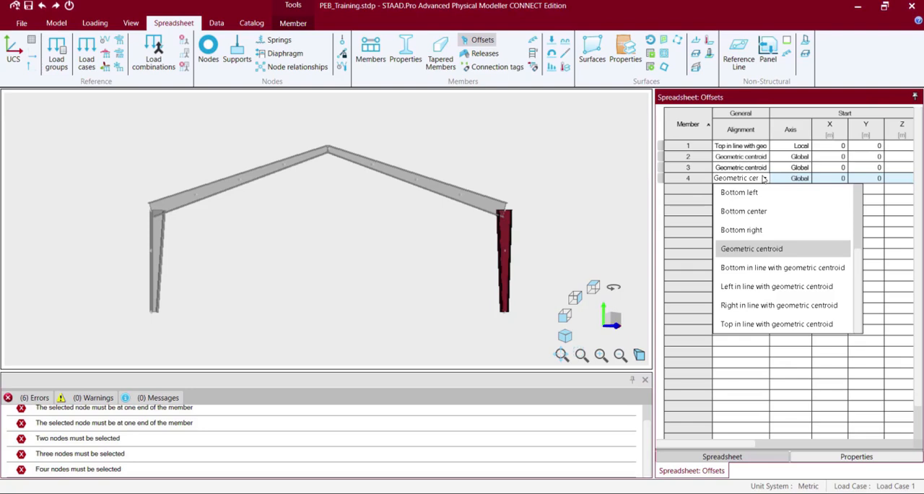
pyautogui.click(772, 326)
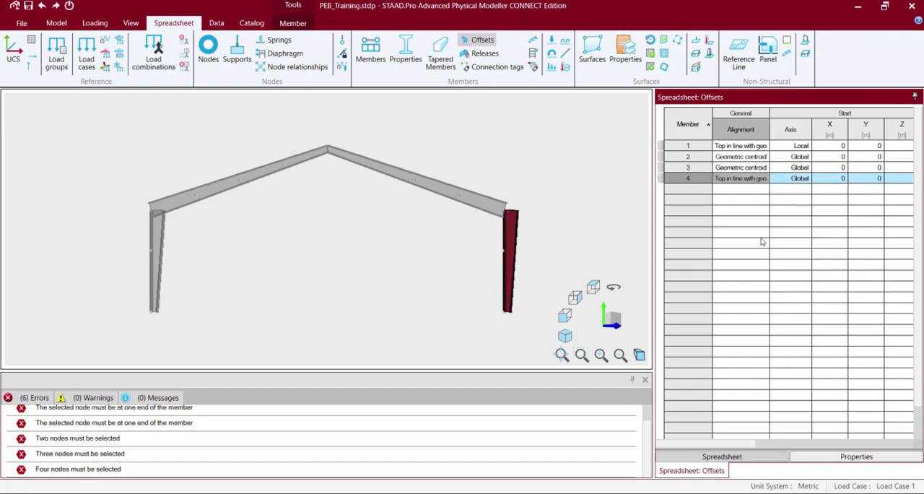
pyautogui.hotkey('ctrl', 'z')
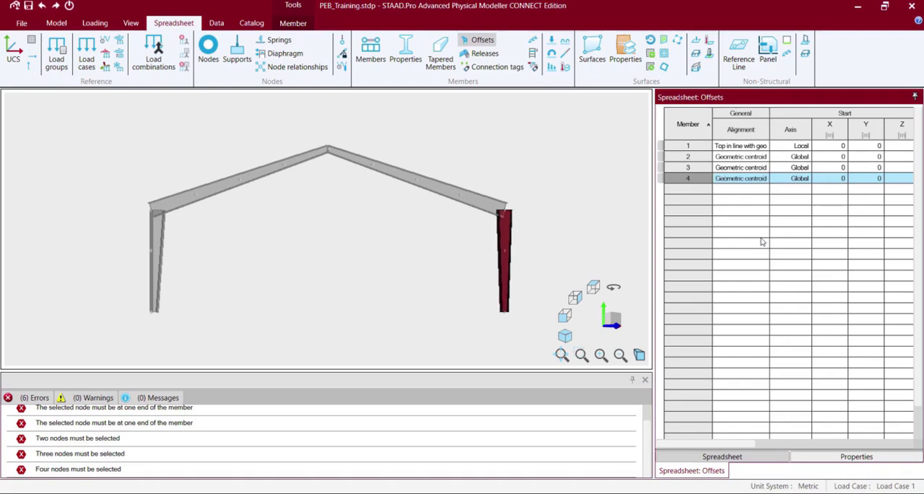
# Set the right column's alignment to Bottom in line with geometric centroid in the member offsets.
pyautogui.click(761, 181)
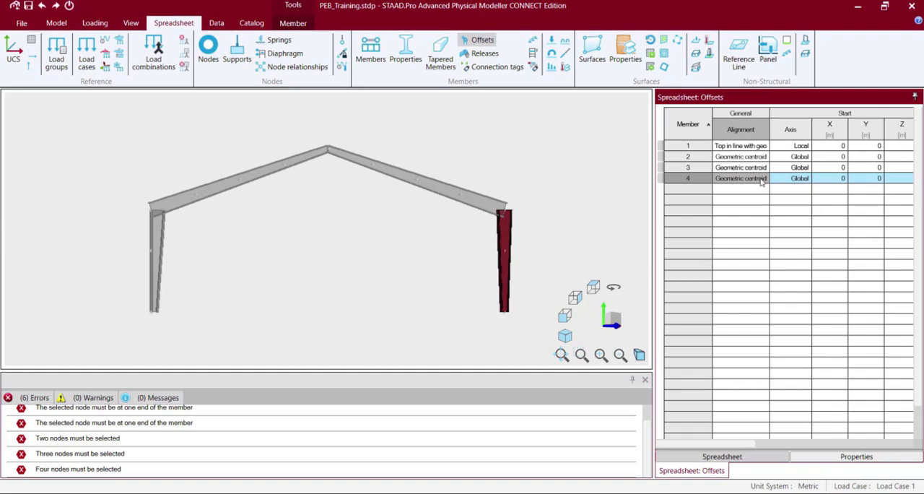
pyautogui.click(760, 182)
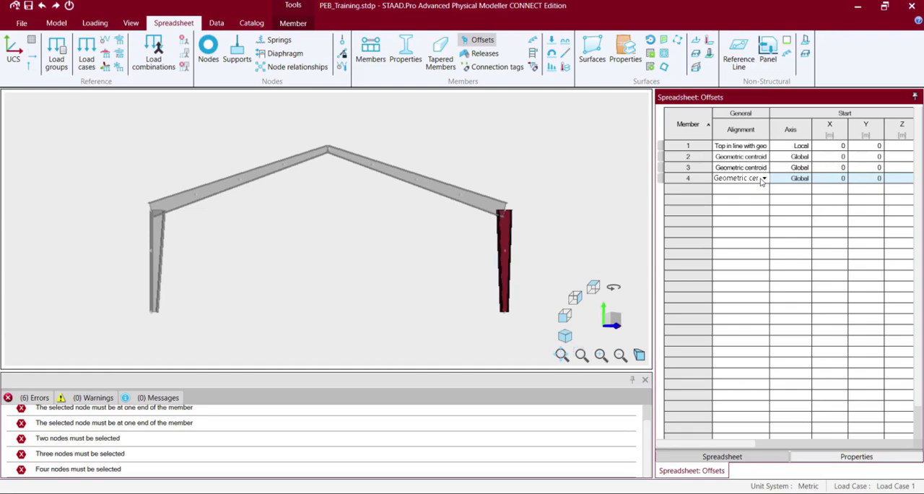
pyautogui.click(762, 179)
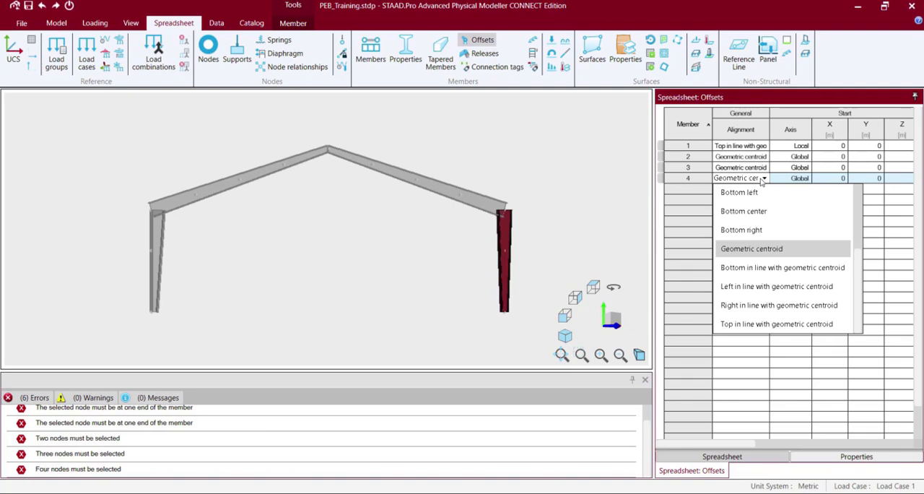
pyautogui.click(765, 268)
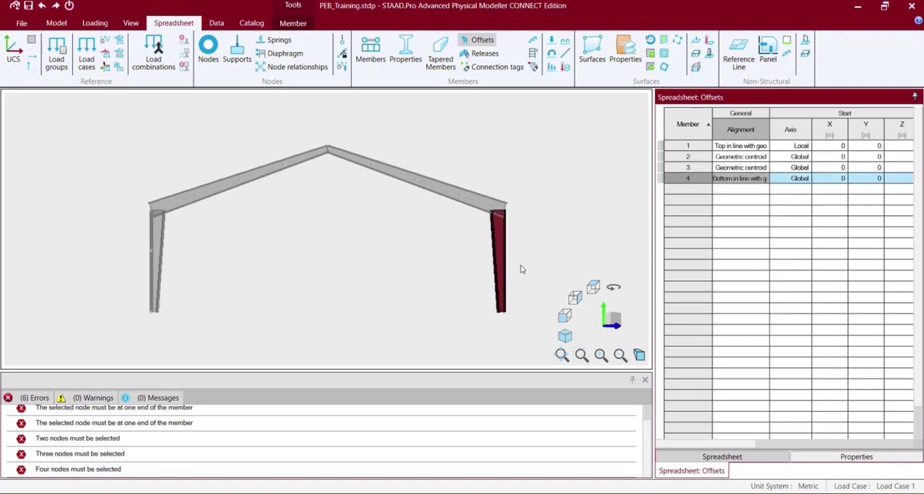
# Set the left rafter's alignment to Top in line with geometric centroid in the member offsets.
pyautogui.click(187, 201)
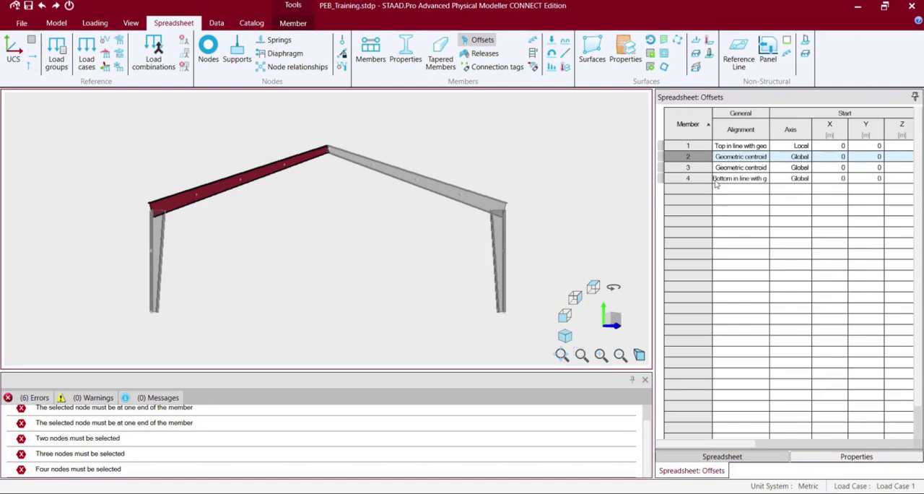
pyautogui.click(763, 158)
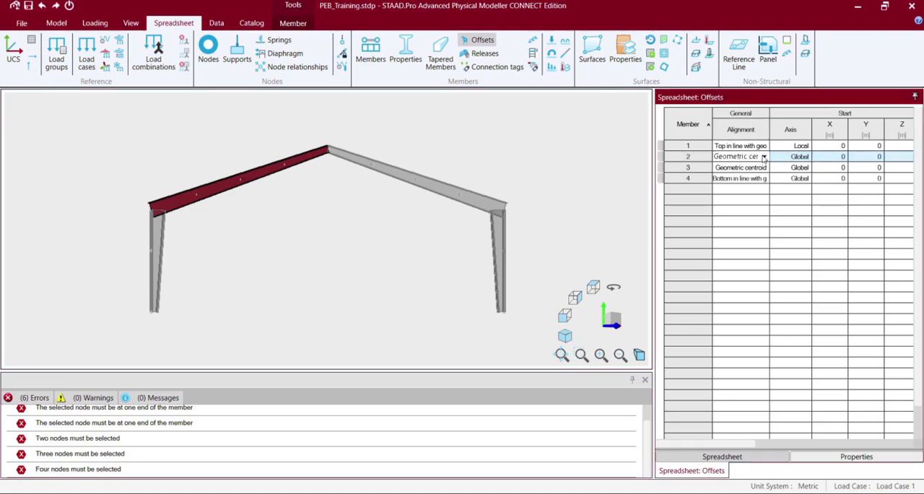
pyautogui.click(763, 157)
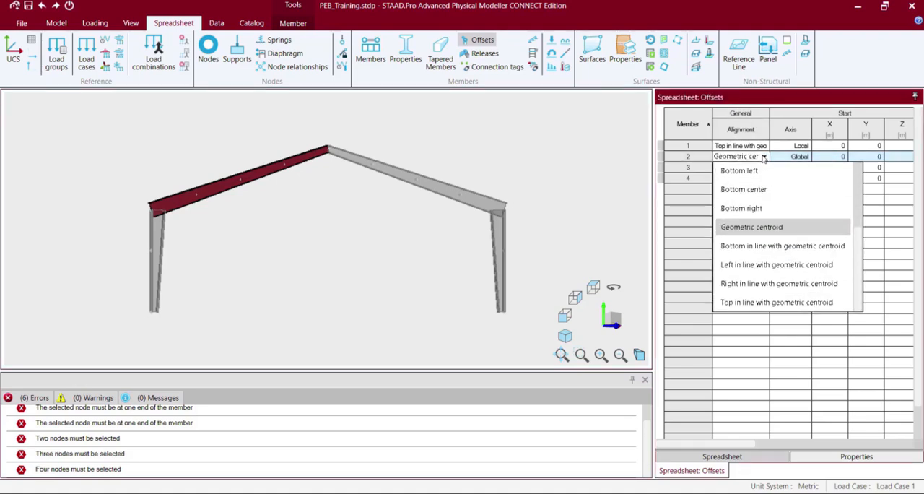
pyautogui.click(761, 303)
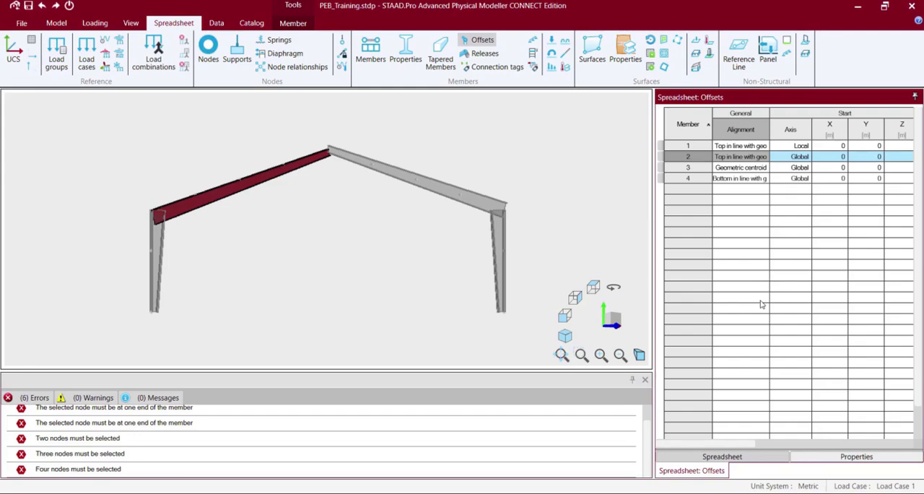
# Set the right rafter's alignment to Bottom in line with geometric centroid in the member offsets.
pyautogui.click(465, 203)
pyautogui.click(465, 203)
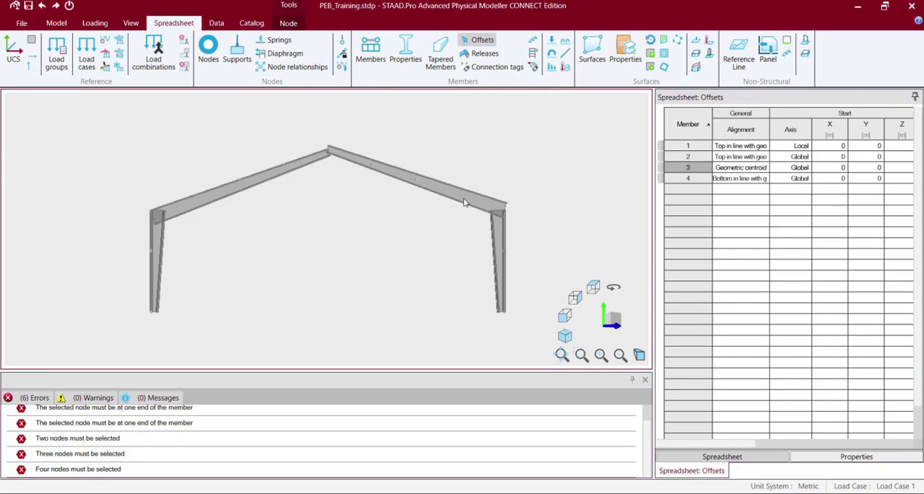
pyautogui.click(464, 203)
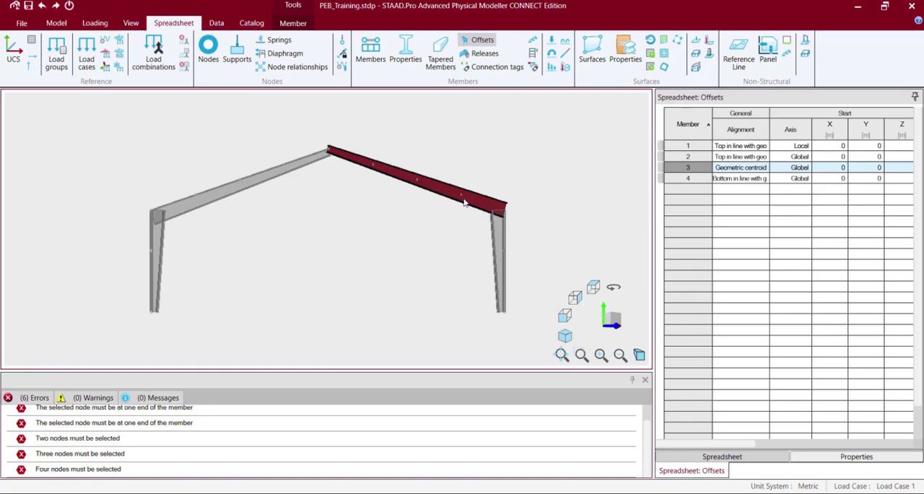
pyautogui.click(739, 169)
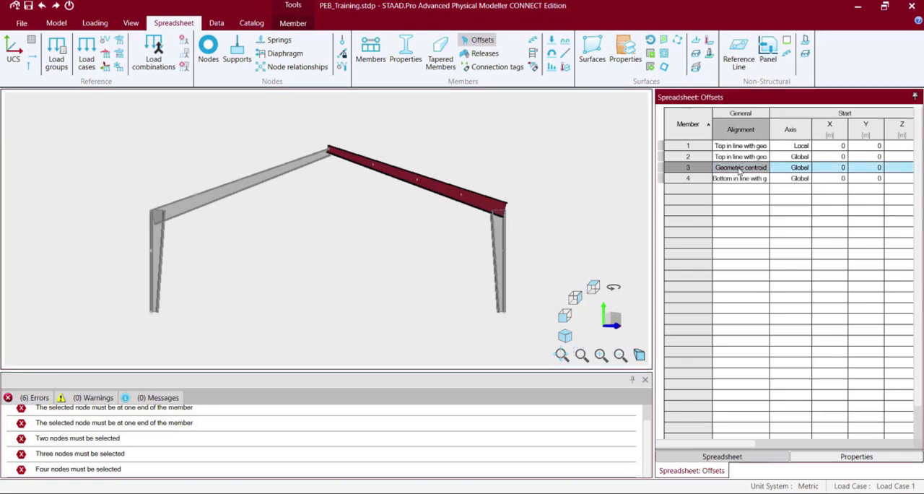
pyautogui.click(739, 168)
pyautogui.click(740, 169)
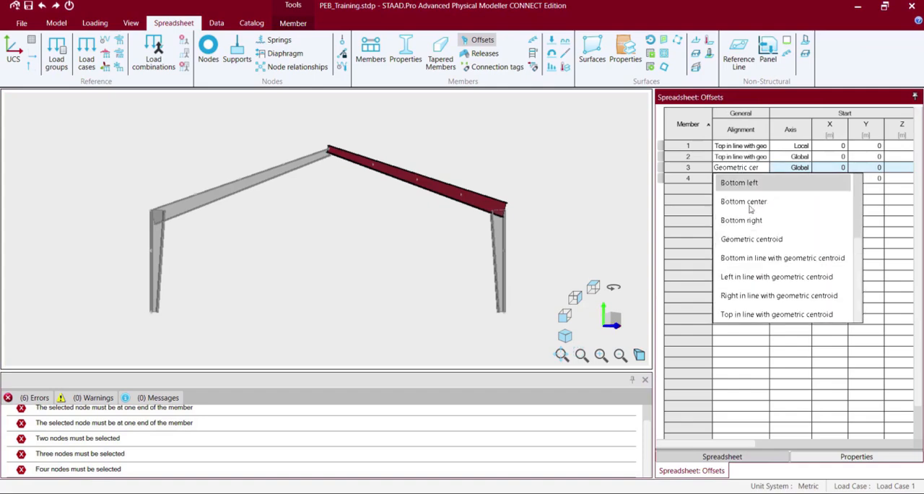
pyautogui.click(754, 257)
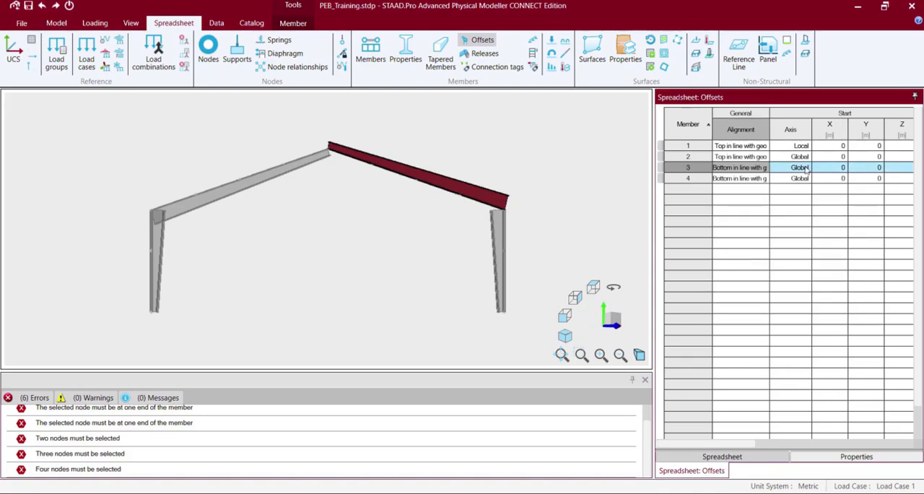
# Copy member 1's Local start offset axis setting to members 2, 3 and 4.
pyautogui.click(787, 147)
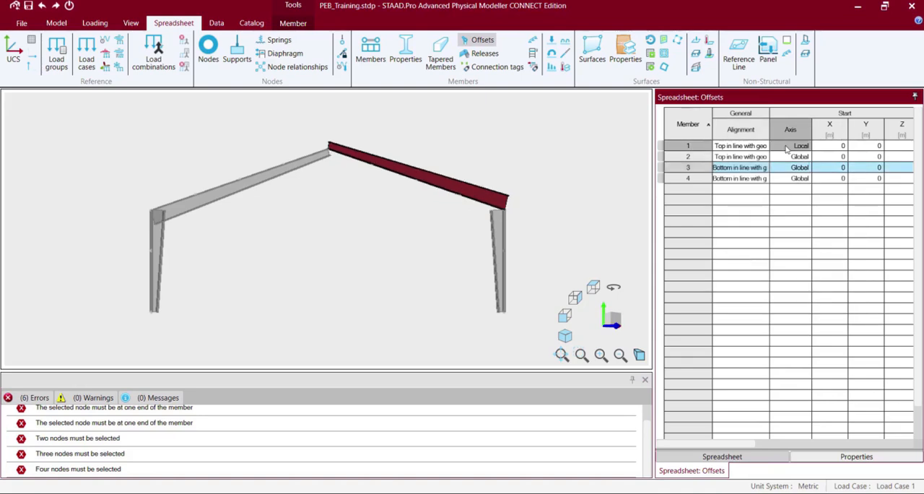
pyautogui.moveTo(787, 157); pyautogui.dragTo(787, 182)
pyautogui.write('Local Local Local')
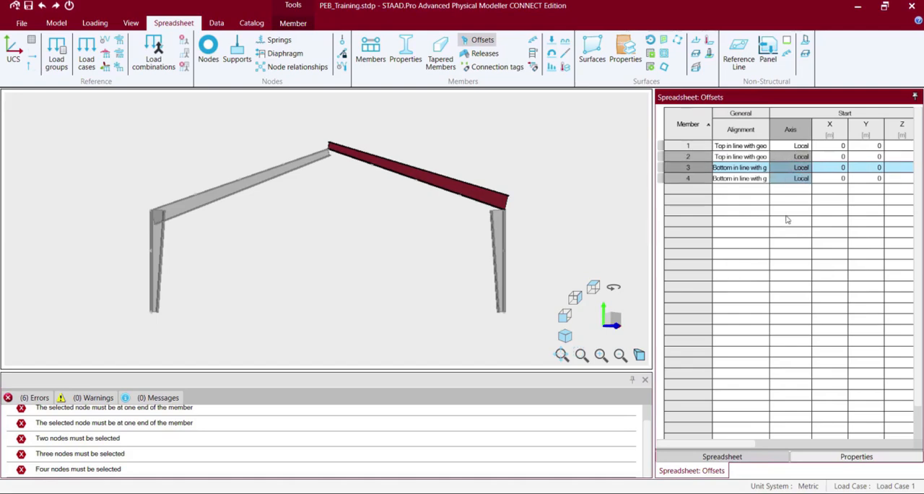
pyautogui.click(784, 256)
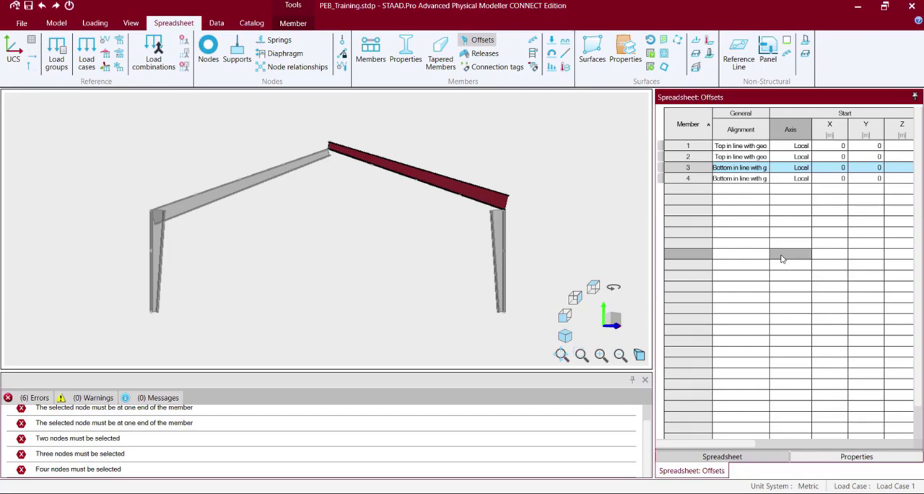
# Change the right rafter's alignment to Top in line with geometric centroid and clear the selection.
pyautogui.click(564, 219)
pyautogui.click(454, 189)
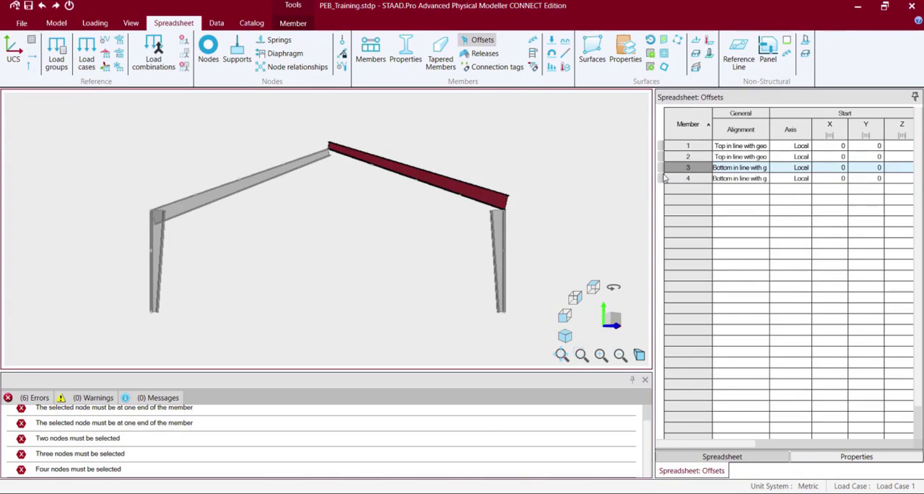
pyautogui.click(141, 181)
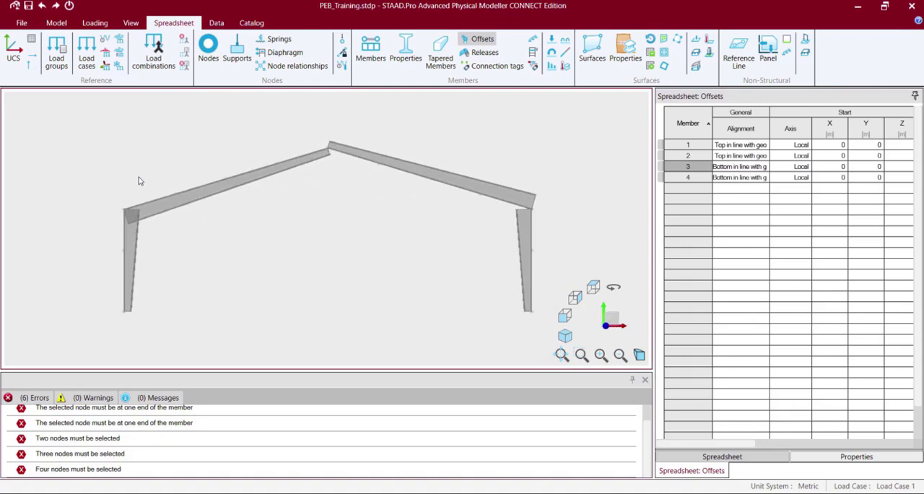
pyautogui.click(488, 185)
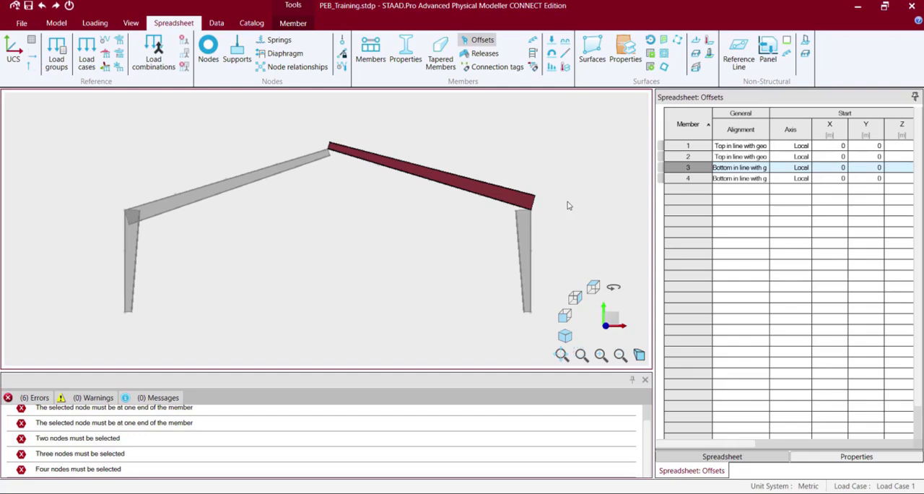
pyautogui.click(742, 170)
pyautogui.click(742, 170)
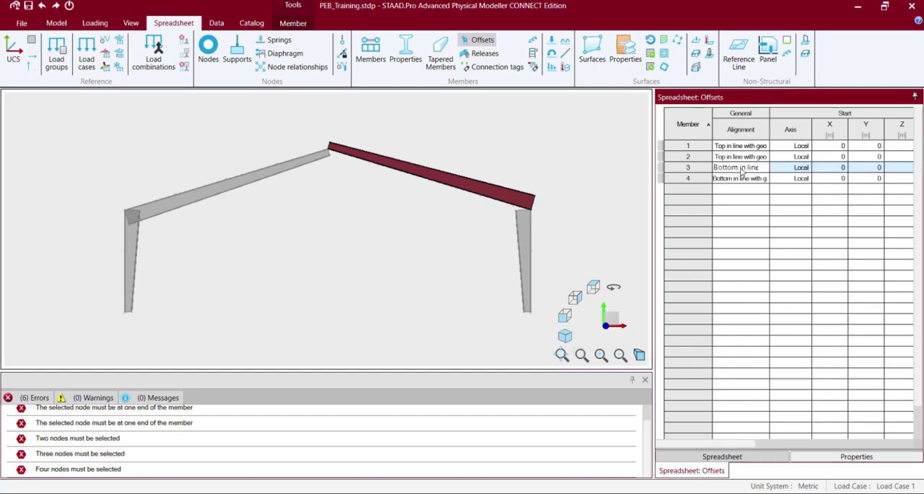
pyautogui.click(764, 169)
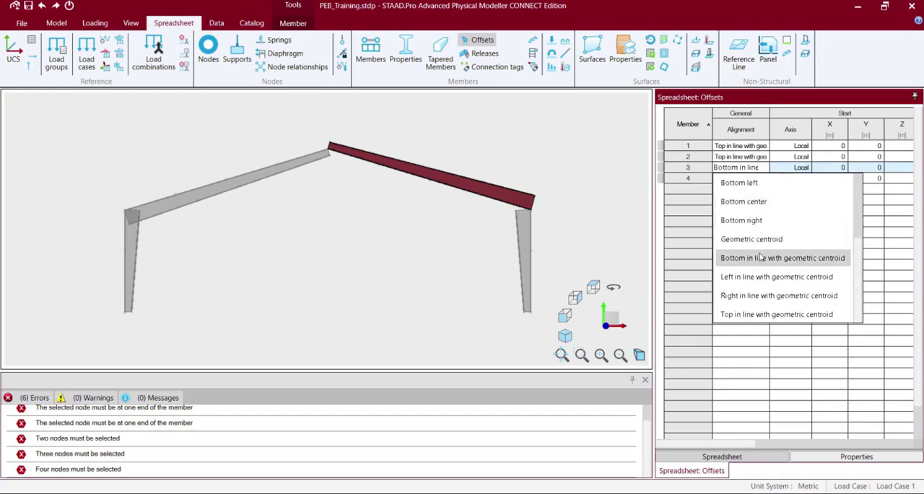
pyautogui.click(756, 313)
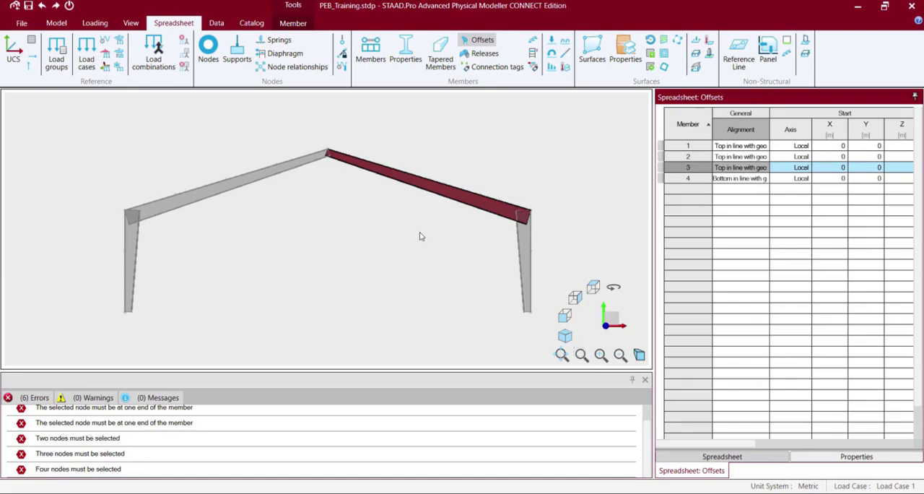
pyautogui.click(401, 281)
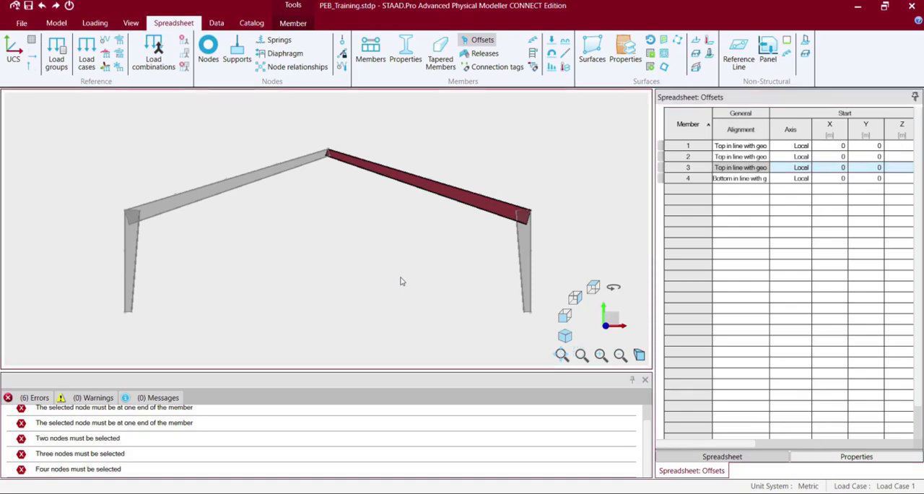
pyautogui.click(401, 281)
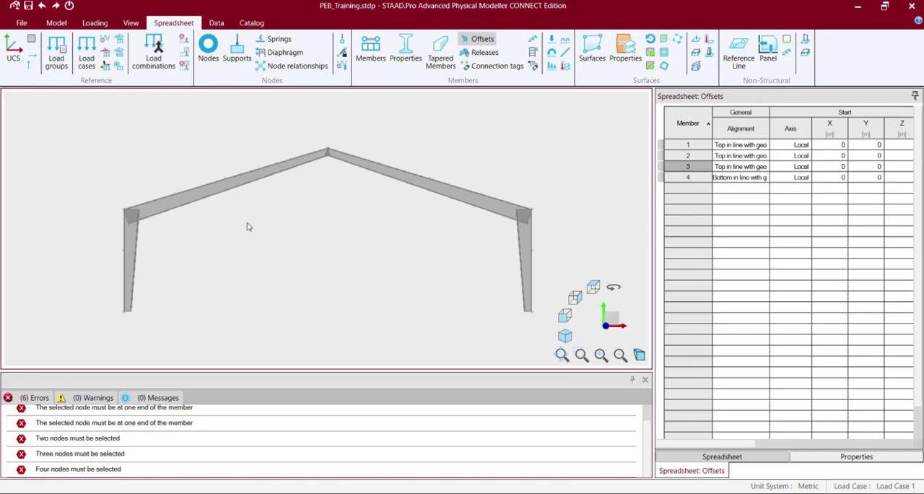
# Display the local axes of the left rafter with 3D rendering turned off.
pyautogui.click(530, 246)
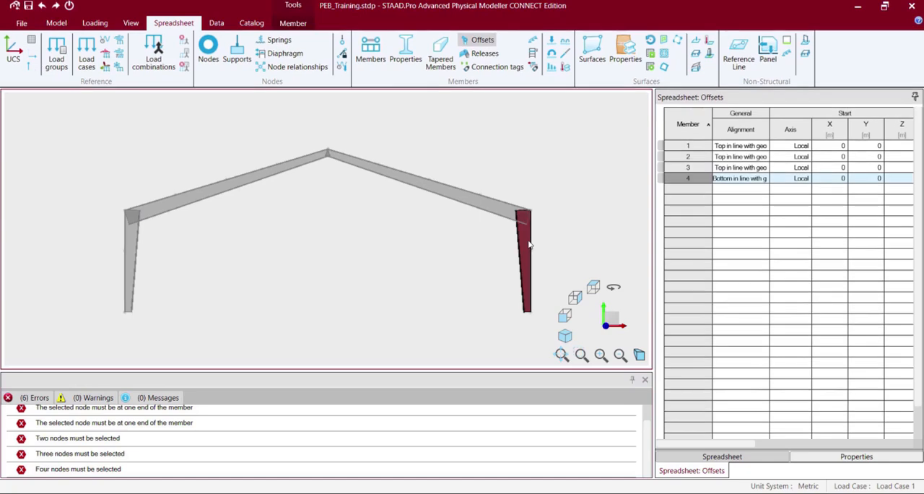
pyautogui.click(318, 159)
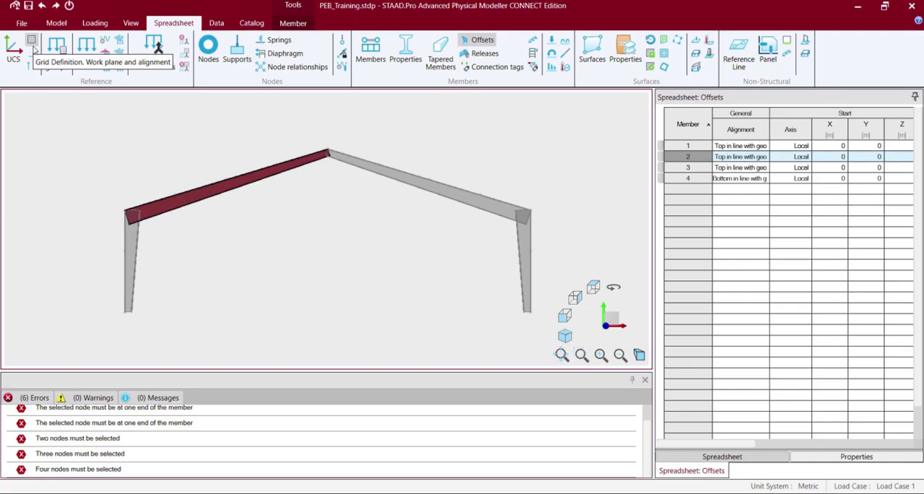
pyautogui.click(125, 24)
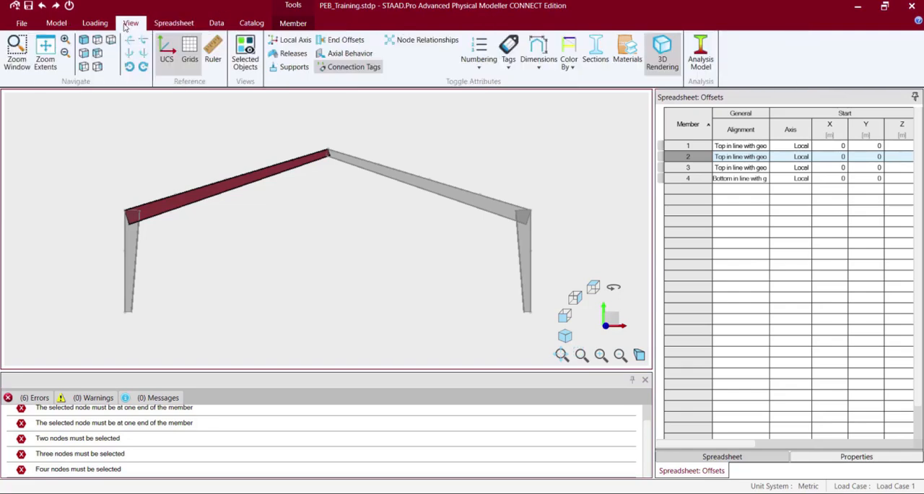
pyautogui.click(568, 58)
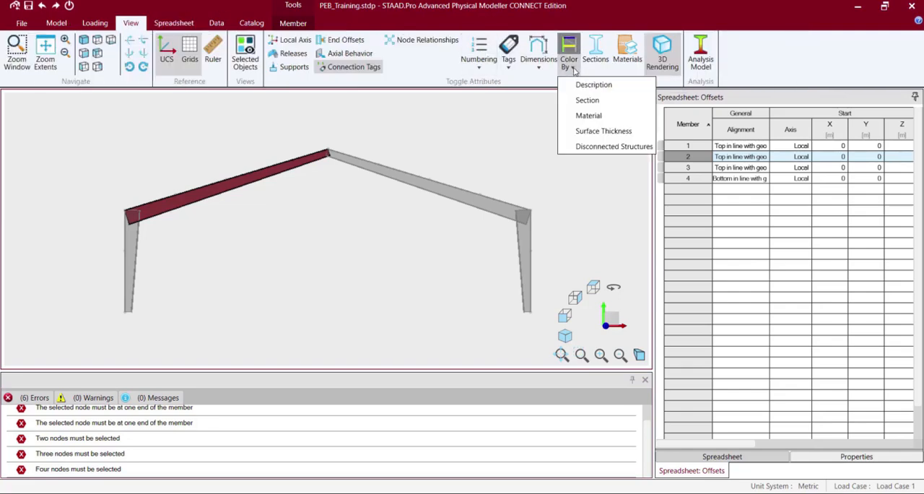
pyautogui.click(225, 6)
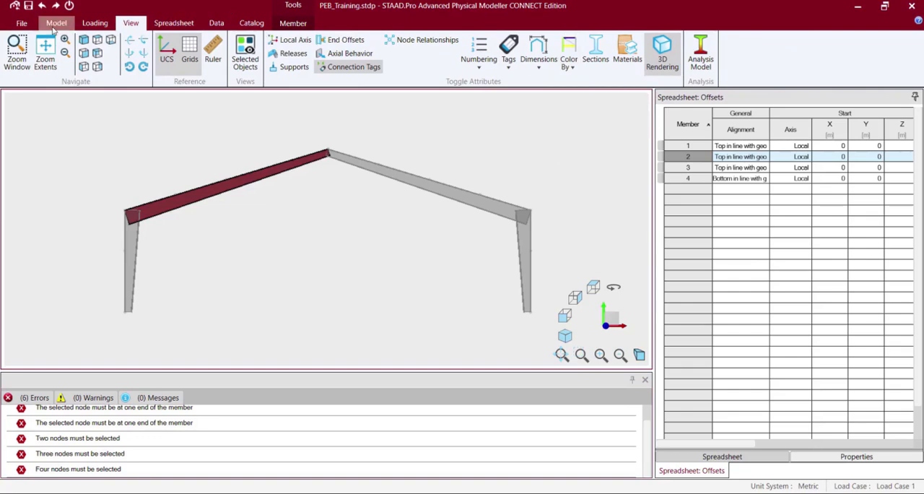
pyautogui.click(286, 39)
pyautogui.click(244, 202)
pyautogui.click(243, 202)
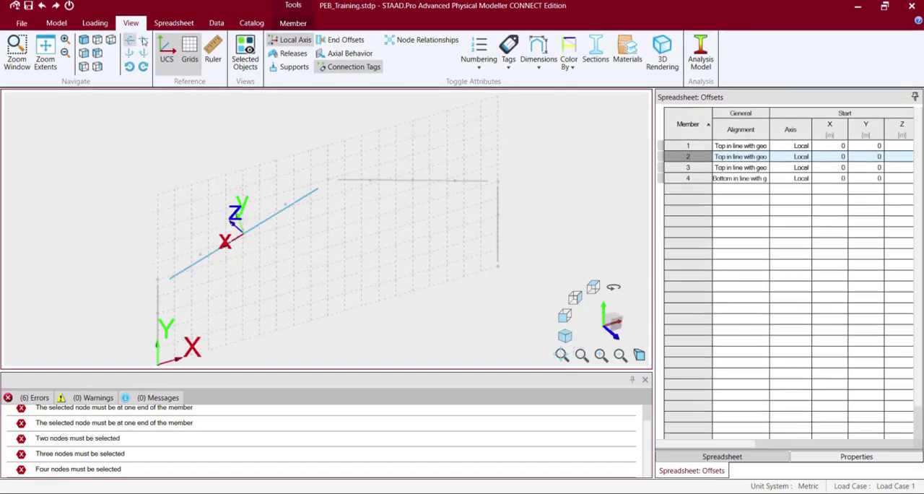
# Examine the local axis directions of both columns and both rafters, one member at a time.
pyautogui.click(650, 62)
pyautogui.click(293, 41)
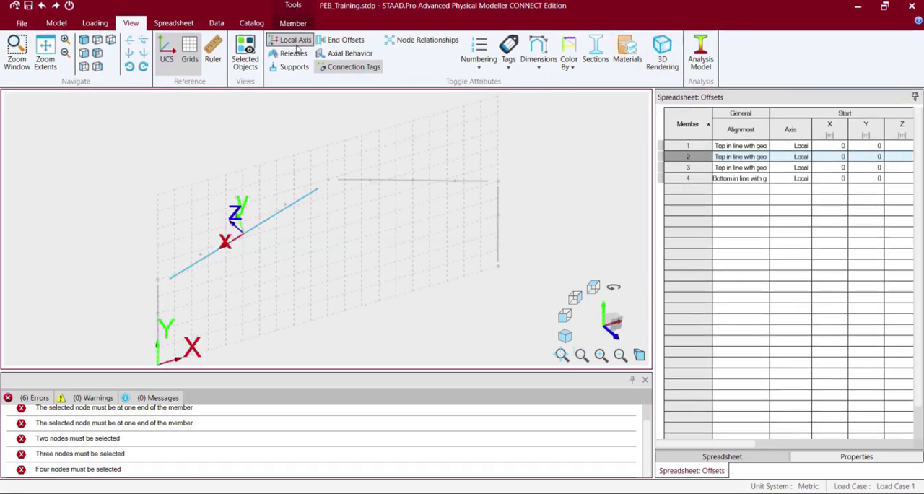
pyautogui.click(433, 181)
pyautogui.click(495, 216)
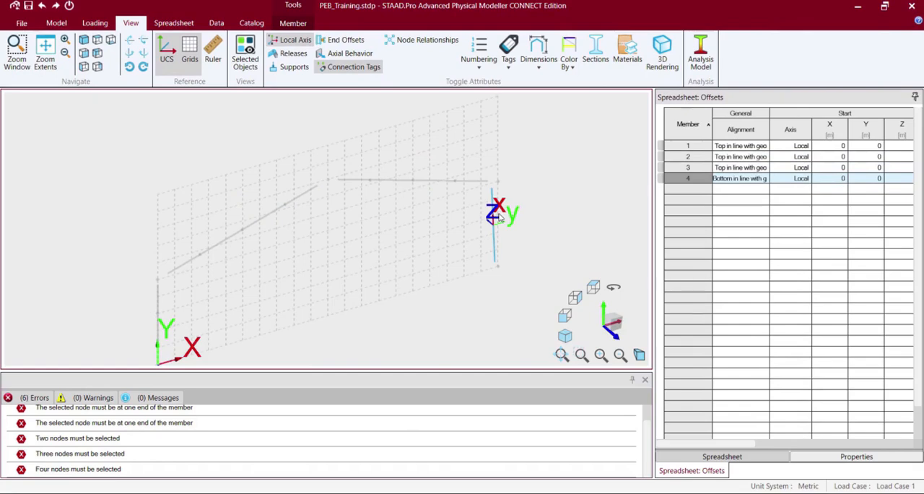
pyautogui.click(158, 310)
pyautogui.press('Left')
pyautogui.press('Left')
pyautogui.press('Left')
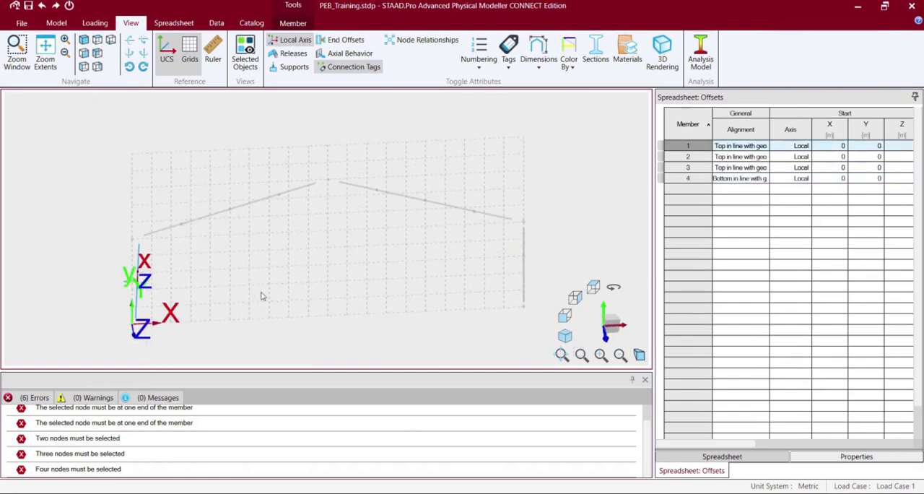
pyautogui.press('Right')
pyautogui.press('Right')
pyautogui.press('Right')
pyautogui.click(519, 258)
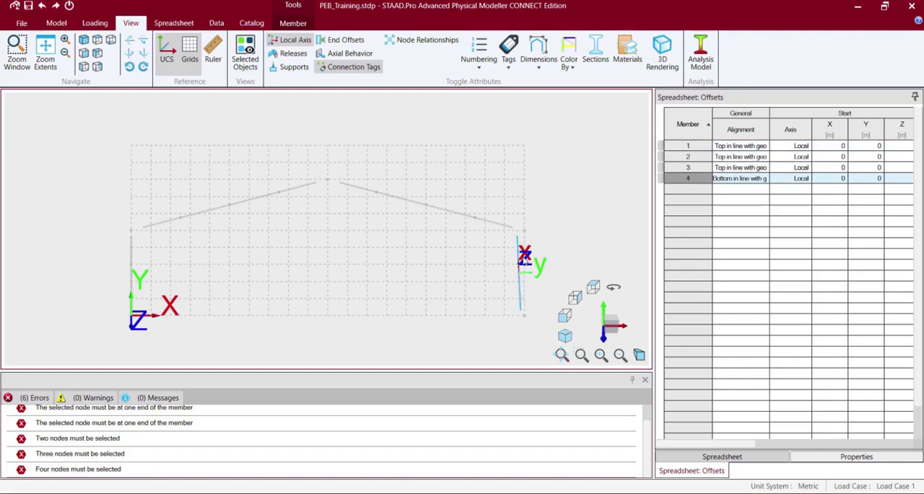
pyautogui.click(470, 220)
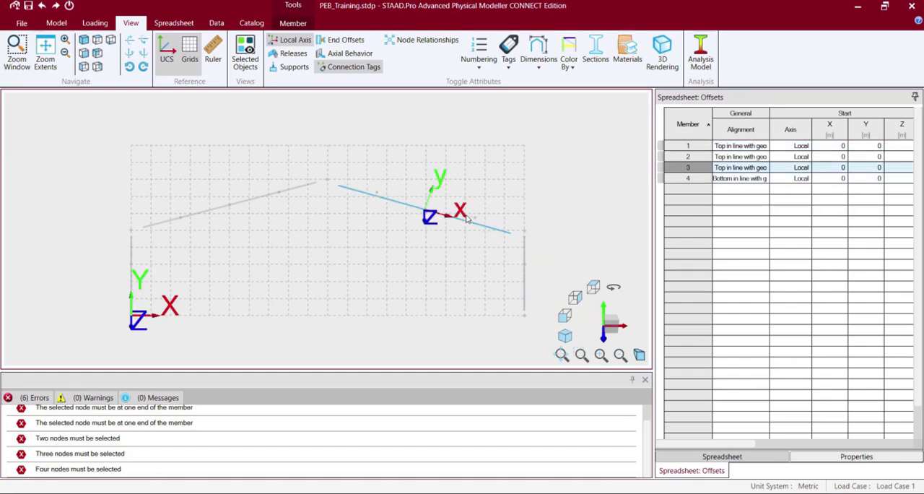
pyautogui.click(241, 202)
pyautogui.click(417, 206)
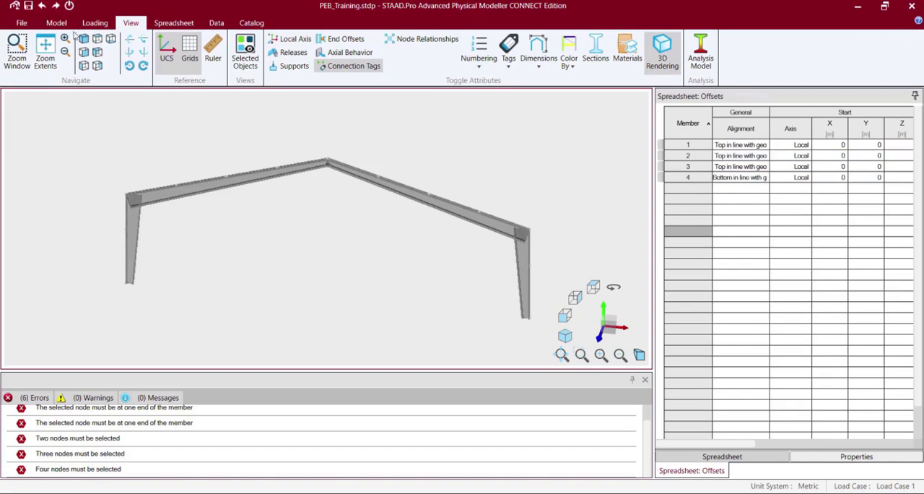
# Inspect the outer-edge alignment of the 3D-rendered frame from the front and from rotated angles.
pyautogui.click(84, 52)
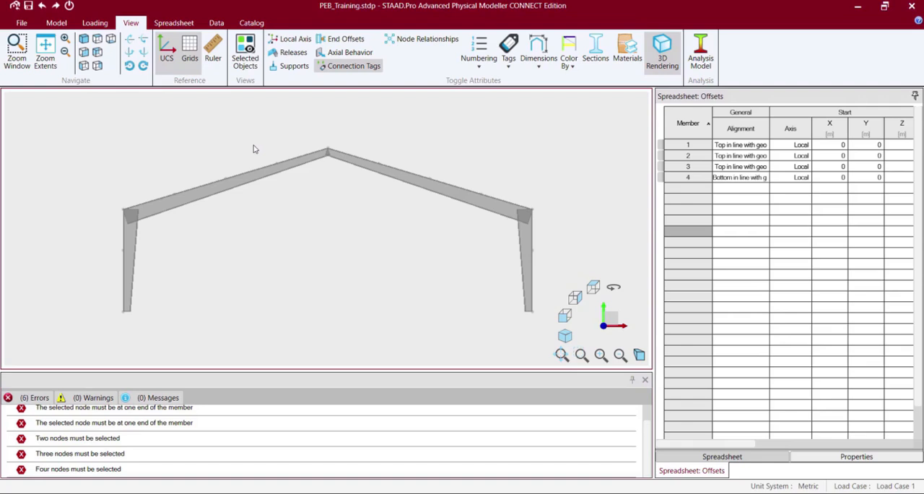
pyautogui.press('Left')
pyautogui.press('Left')
pyautogui.press('Left')
pyautogui.press('Left')
pyautogui.press('Left')
pyautogui.press('Left')
pyautogui.press('Left')
pyautogui.press('Left')
pyautogui.press('Left')
pyautogui.press('Left')
pyautogui.press('Left')
pyautogui.press('Left')
pyautogui.press('Left')
pyautogui.press('Left')
pyautogui.press('Left')
pyautogui.press('Left')
pyautogui.press('Left')
pyautogui.press('Left')
pyautogui.press('Left')
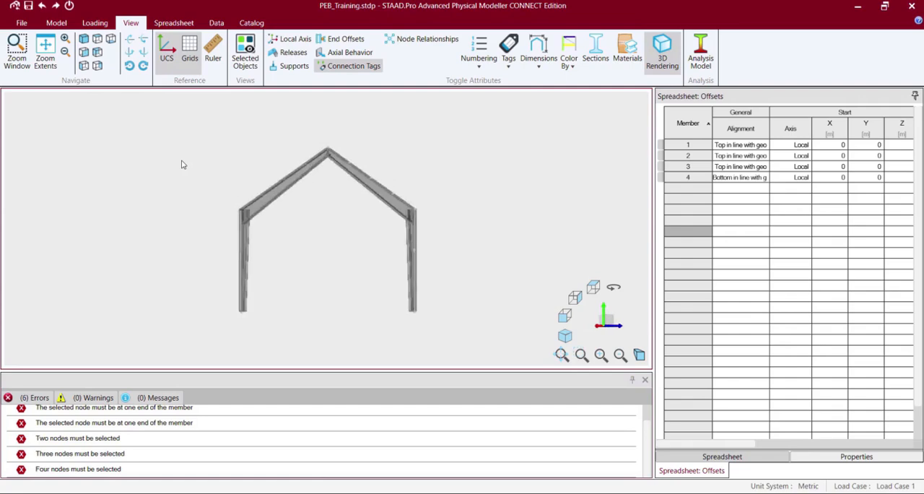
pyautogui.press('Left')
pyautogui.press('Left')
pyautogui.press('Left')
pyautogui.press('Left')
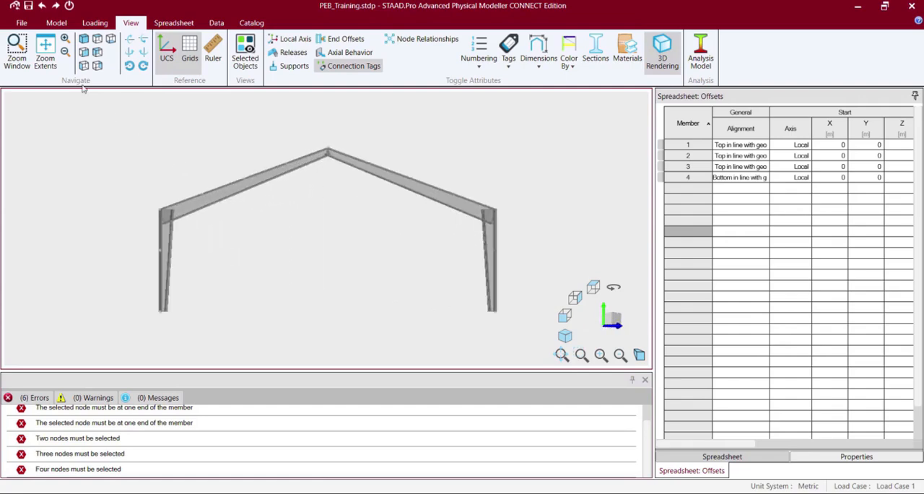
# Repeat the whole frame along Z with 9 copies at 5 m spacing, geometry and property only, with linked copies.
pyautogui.click(84, 54)
pyautogui.moveTo(90, 103); pyautogui.dragTo(324, 260)
pyautogui.moveTo(512, 341); pyautogui.dragTo(514, 343)
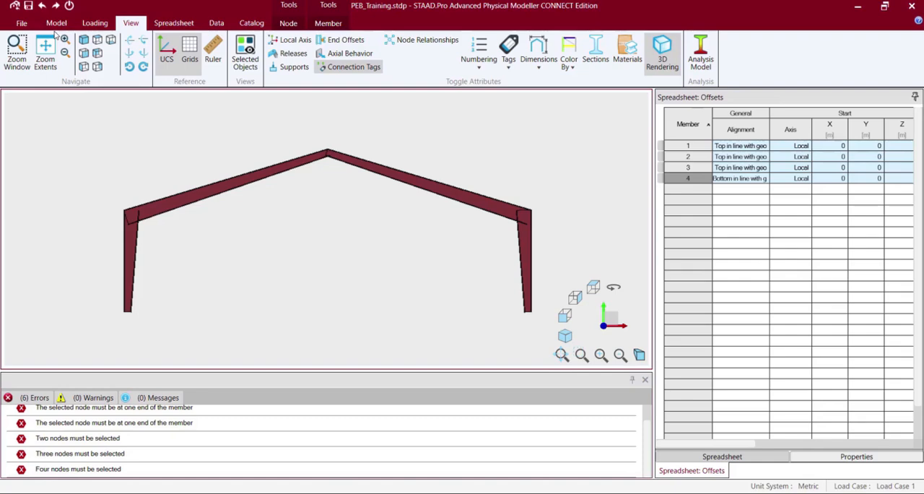
pyautogui.click(56, 24)
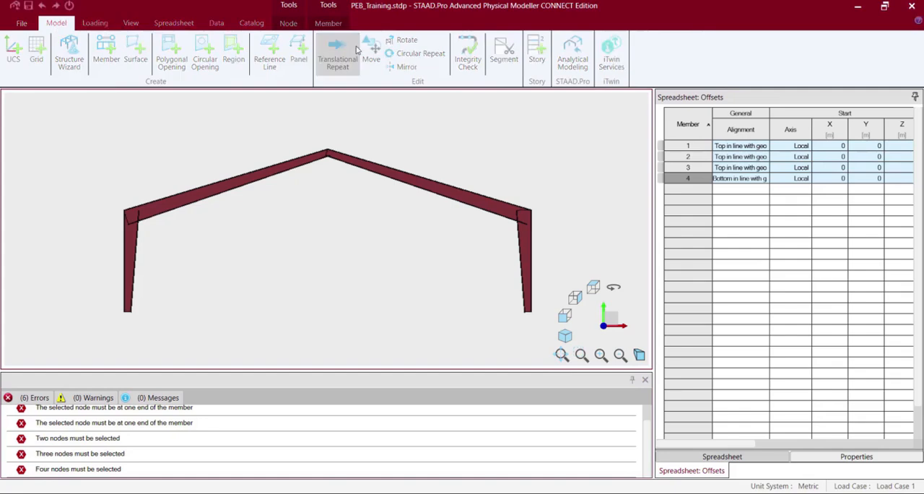
pyautogui.click(339, 55)
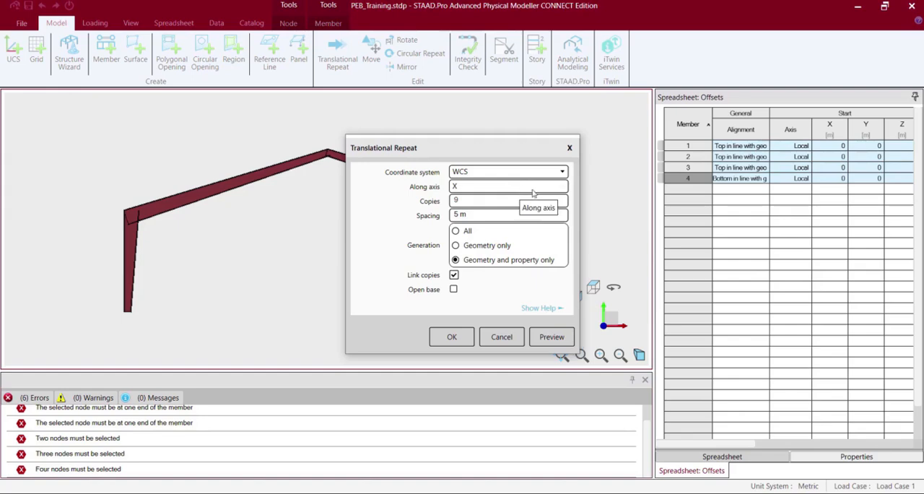
pyautogui.click(563, 187)
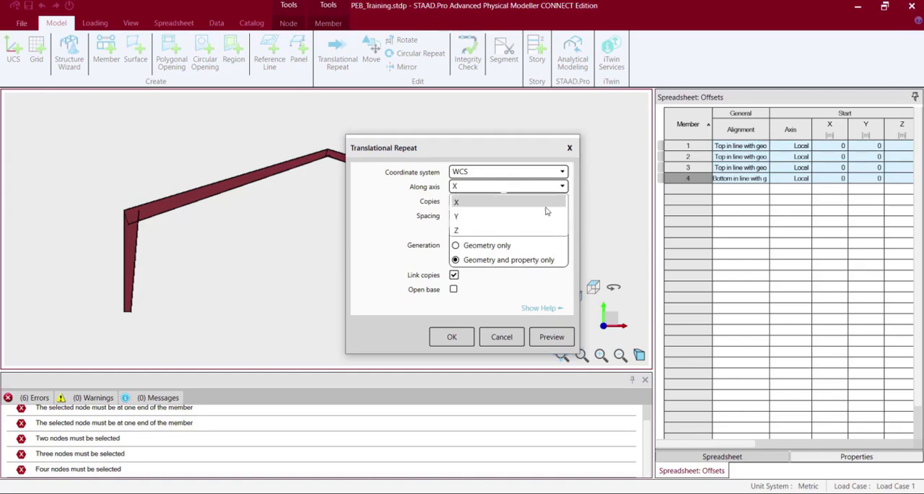
pyautogui.click(535, 230)
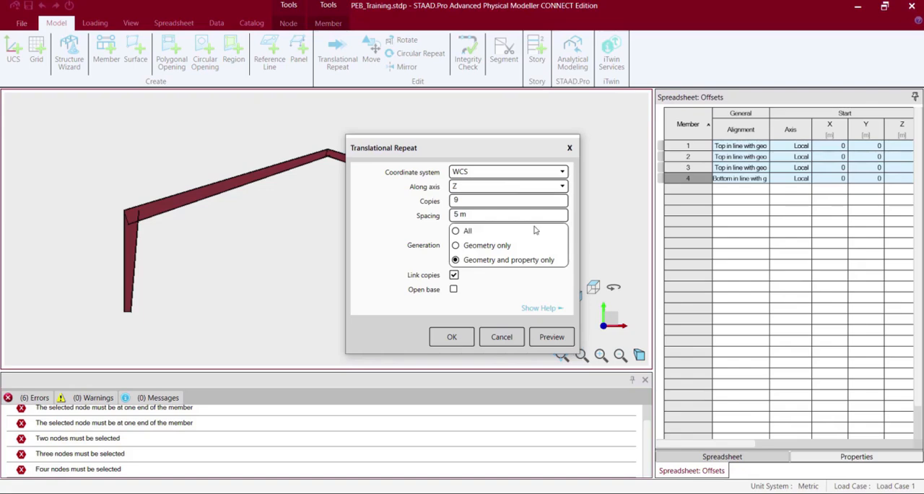
pyautogui.click(457, 338)
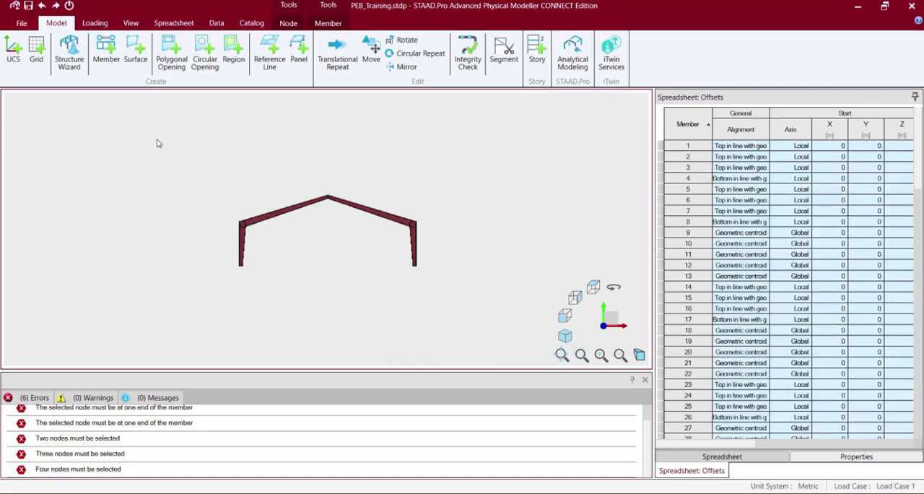
# Check the repeated frames in isometric view, clear the selection and undo the translational repeat.
pyautogui.click(134, 26)
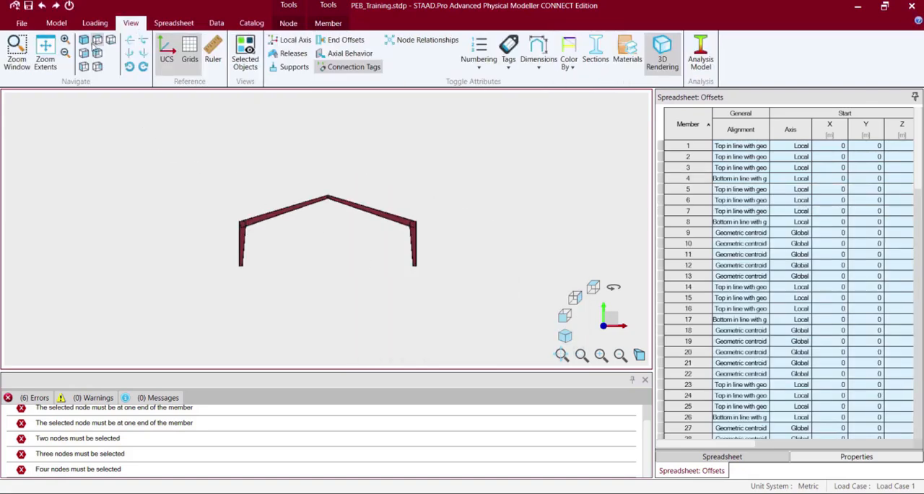
pyautogui.click(84, 41)
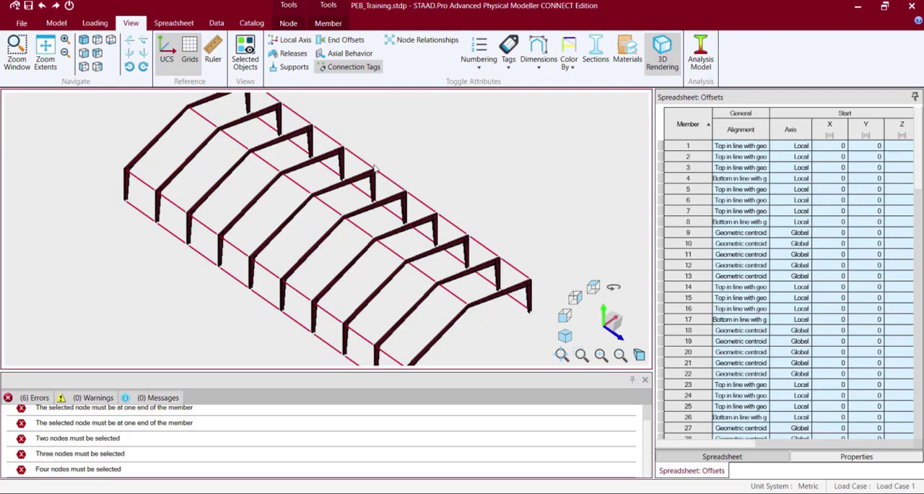
pyautogui.click(478, 179)
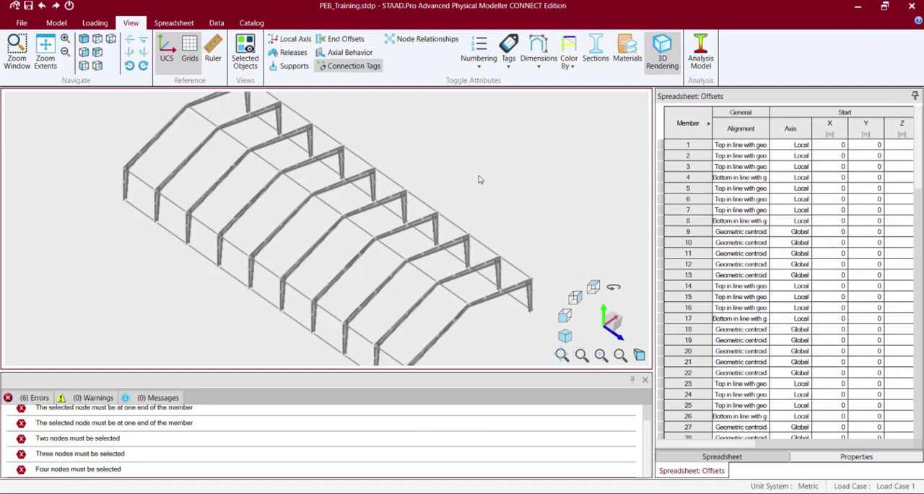
pyautogui.hotkey('ctrl', 'z')
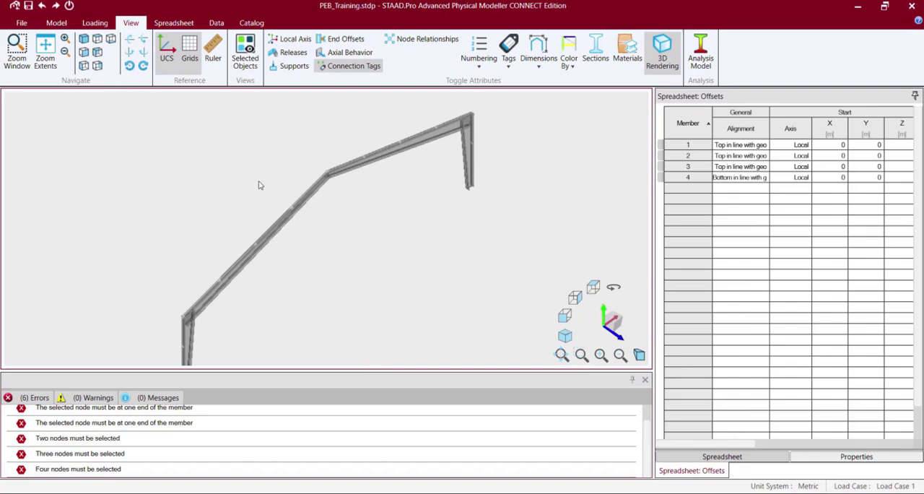
# Repeat the whole frame along Z with nine copies linked by longitudinal members.
pyautogui.click(56, 23)
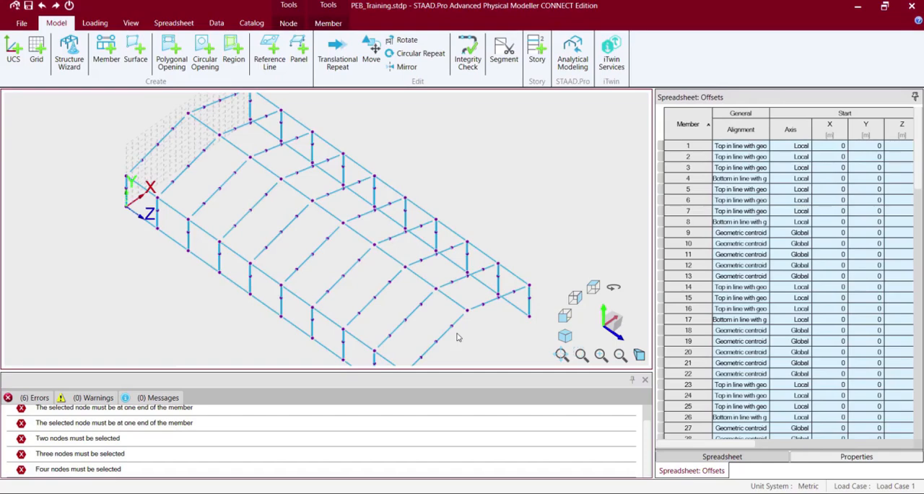
# Start adding members and enable snapping to nodes in the snap options.
pyautogui.click(106, 51)
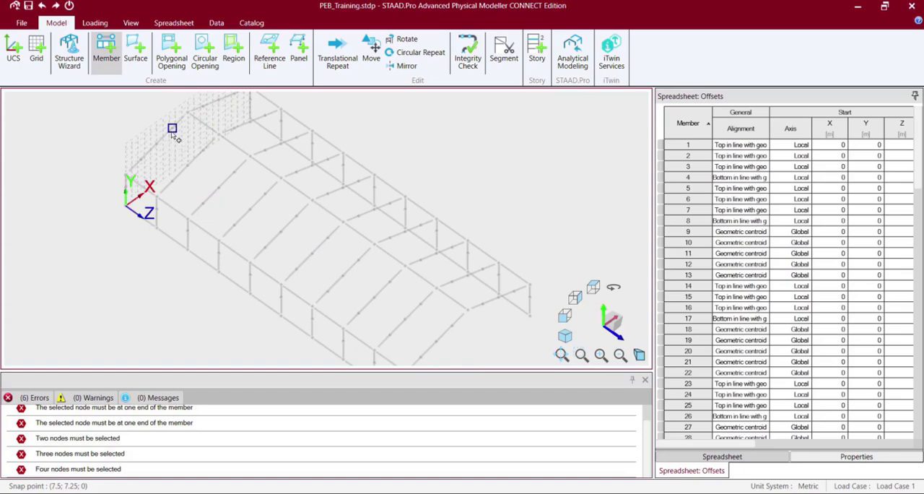
pyautogui.rightClick(416, 160)
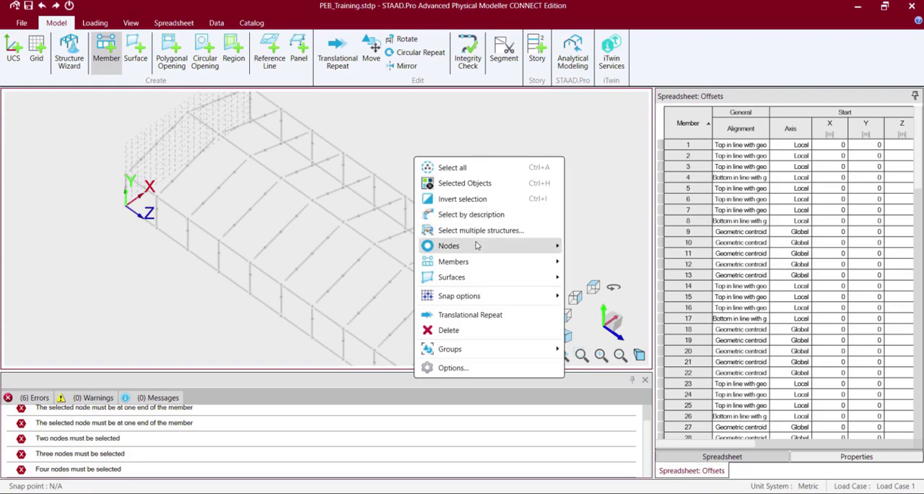
pyautogui.moveTo(477, 246)
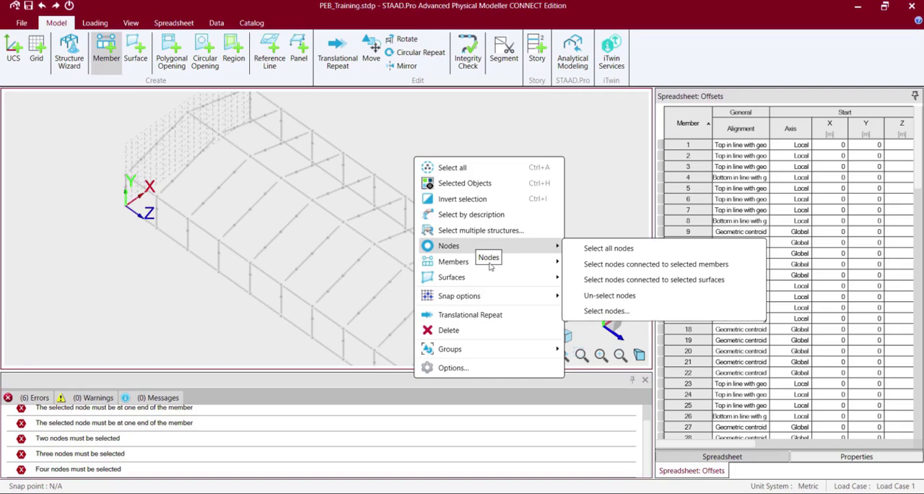
pyautogui.moveTo(532, 297)
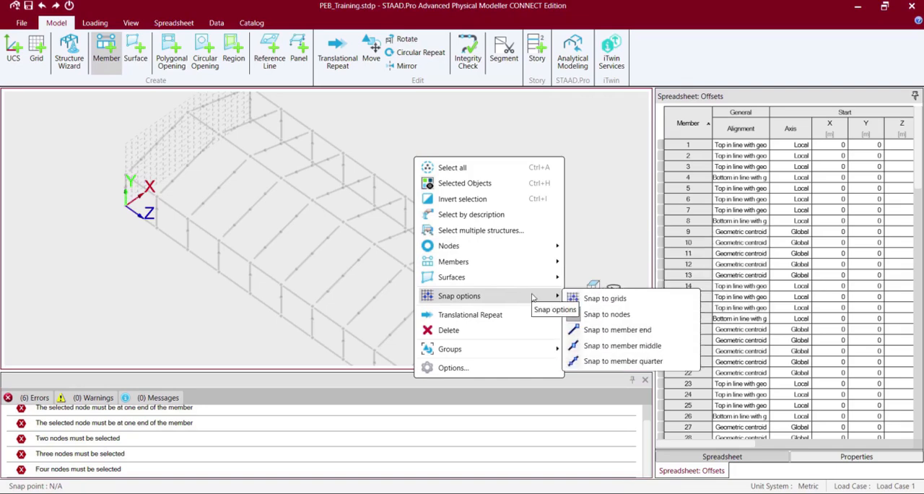
pyautogui.click(622, 316)
pyautogui.click(435, 115)
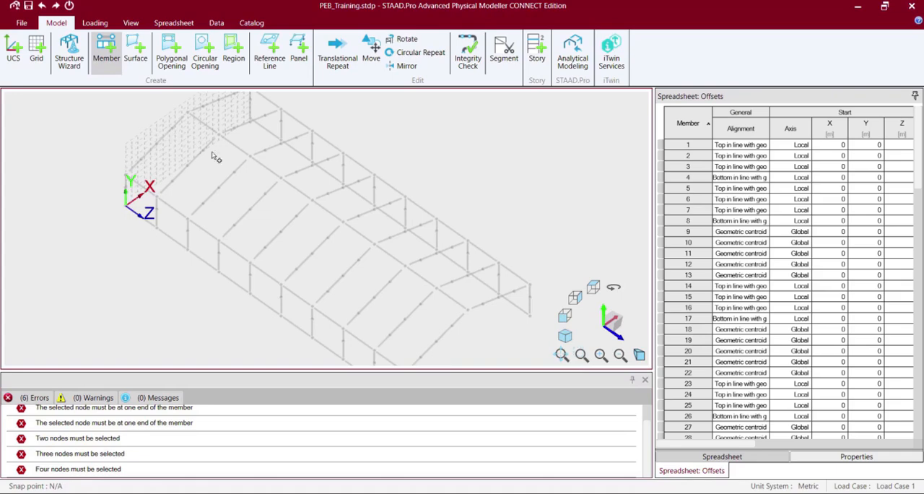
pyautogui.click(441, 336)
pyautogui.rightClick(532, 252)
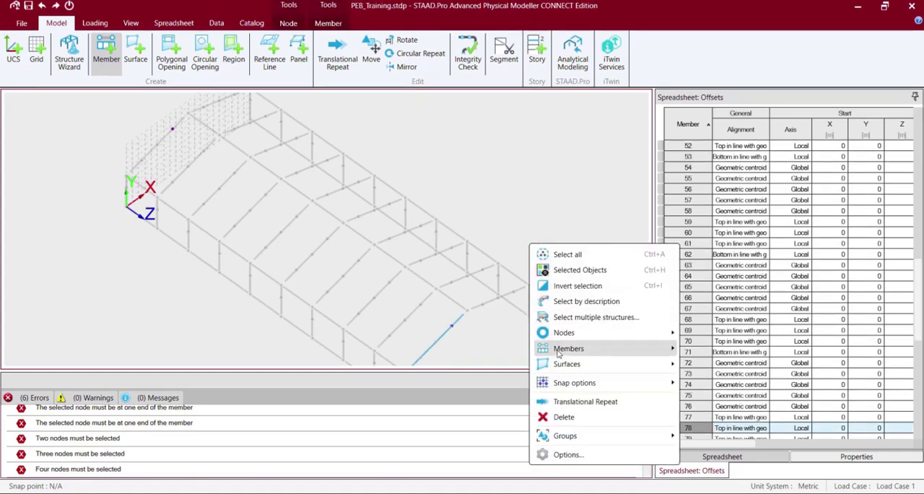
pyautogui.moveTo(565, 386)
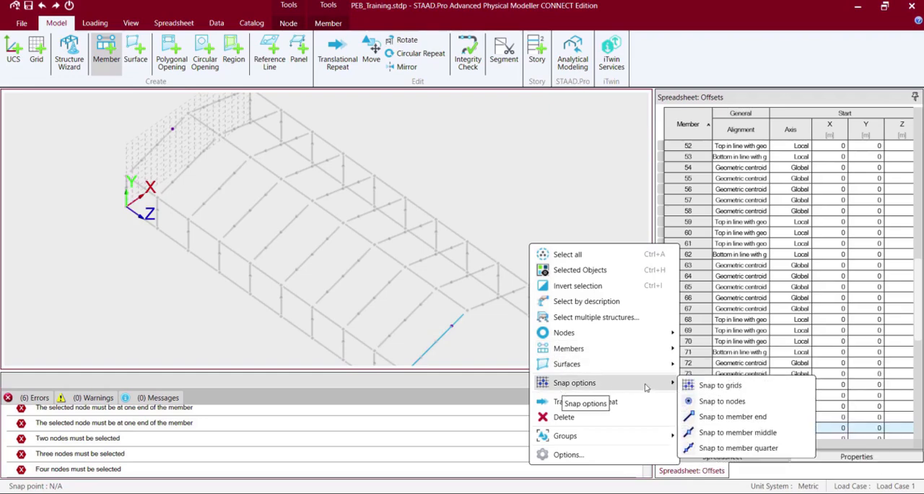
pyautogui.click(722, 401)
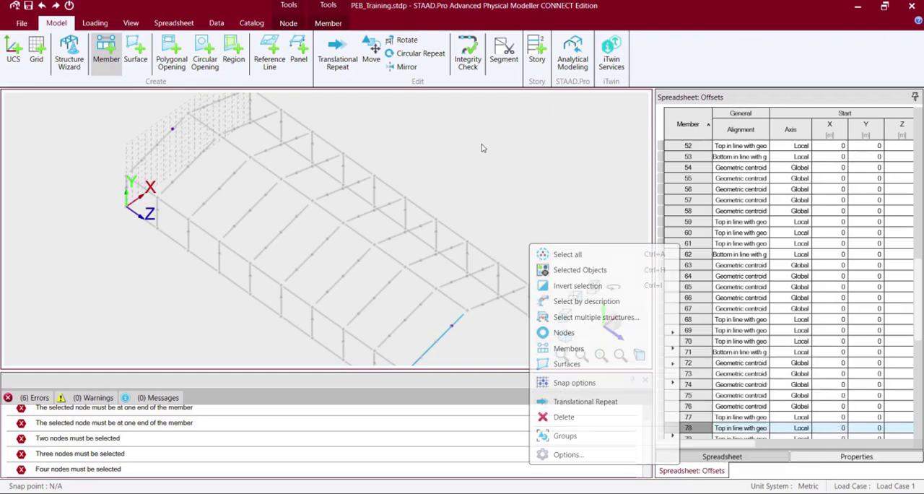
# Add three longitudinal members from the first frame to the last through the left rafters' intermediate nodes.
pyautogui.click(451, 326)
pyautogui.click(157, 143)
pyautogui.click(436, 342)
pyautogui.click(106, 50)
pyautogui.click(143, 159)
pyautogui.click(421, 357)
# Add three longitudinal members from the first frame to the last through the right rafters' intermediate nodes.
pyautogui.click(106, 50)
pyautogui.click(204, 108)
pyautogui.click(483, 304)
pyautogui.click(107, 50)
pyautogui.click(220, 101)
pyautogui.click(499, 298)
pyautogui.click(106, 50)
pyautogui.click(235, 94)
pyautogui.click(514, 292)
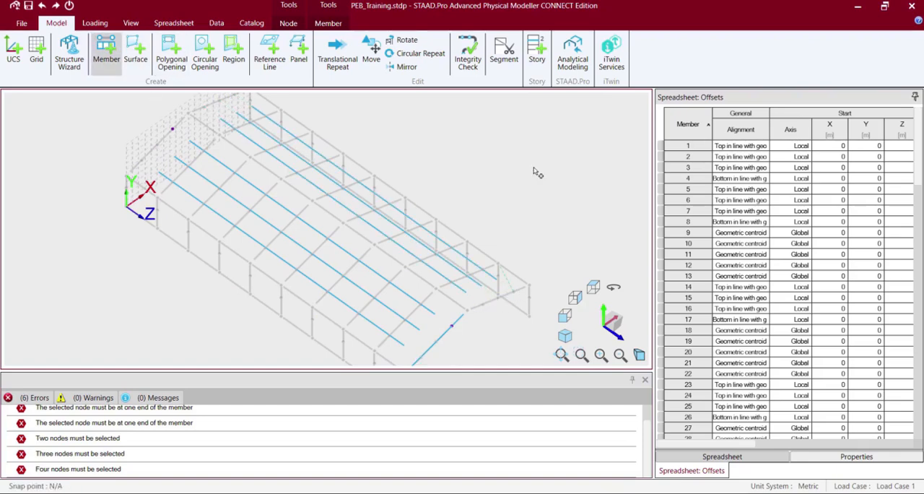
pyautogui.press('Escape')
# Turn on 3D rendering and clear the selection to show the building with its new longitudinal members.
pyautogui.click(131, 23)
pyautogui.click(667, 68)
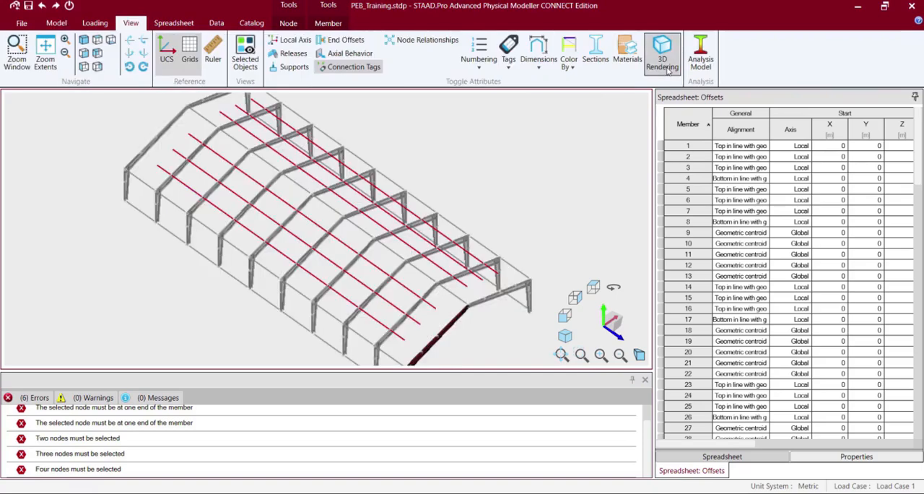
pyautogui.click(539, 166)
pyautogui.press('Left')
pyautogui.press('Left')
pyautogui.press('Left')
pyautogui.press('Left')
pyautogui.press('Left')
pyautogui.press('Left')
pyautogui.press('Left')
pyautogui.press('Left')
pyautogui.press('Left')
pyautogui.press('Left')
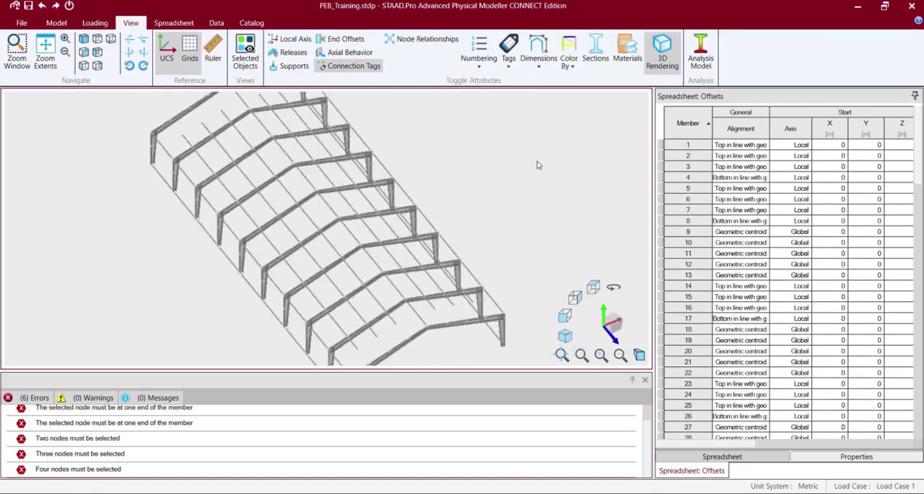
# Add a longitudinal member between the end frames through the right columns' intermediate nodes.
pyautogui.click(57, 23)
pyautogui.click(106, 50)
pyautogui.click(287, 331)
pyautogui.click(513, 194)
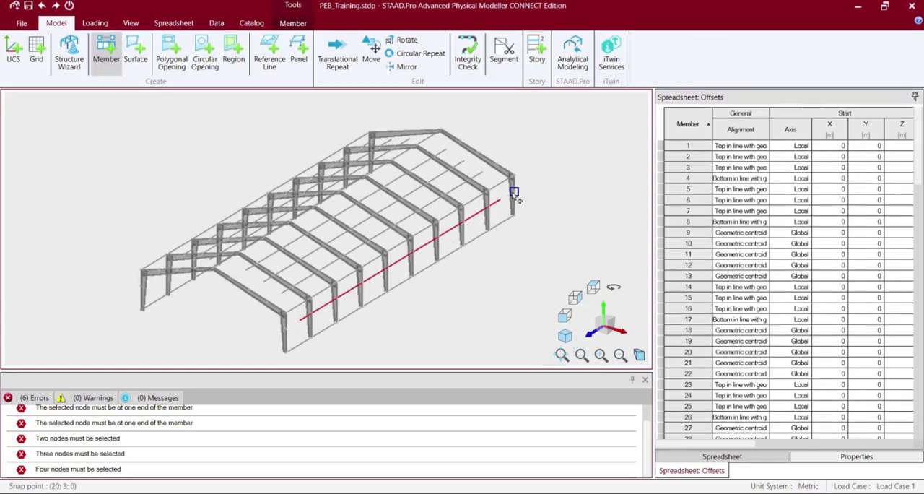
pyautogui.press('Escape')
# Add a longitudinal member between the end frames through the left columns' intermediate nodes and clear the selection.
pyautogui.click(99, 194)
pyautogui.press('Right')
pyautogui.press('Right')
pyautogui.press('Right')
pyautogui.press('Right')
pyautogui.press('Right')
pyautogui.press('Right')
pyautogui.press('Right')
pyautogui.press('Right')
pyautogui.press('Right')
pyautogui.press('Right')
pyautogui.press('Right')
pyautogui.press('Right')
pyautogui.press('Right')
pyautogui.press('Right')
pyautogui.press('Right')
pyautogui.click(106, 51)
pyautogui.click(132, 203)
pyautogui.click(390, 329)
pyautogui.press('Escape')
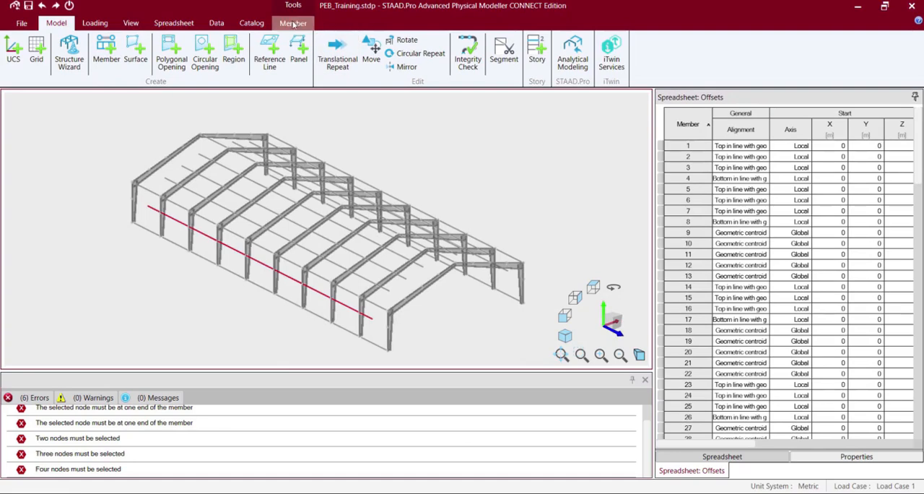
pyautogui.click(294, 23)
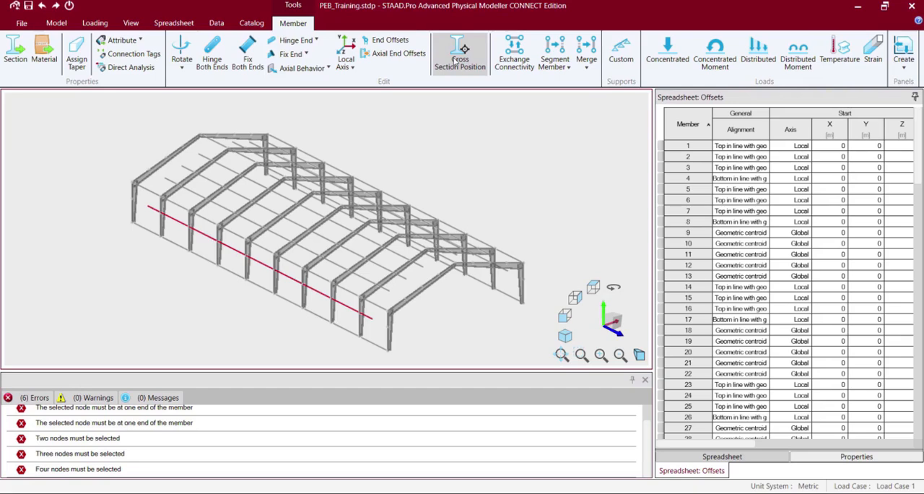
pyautogui.click(99, 187)
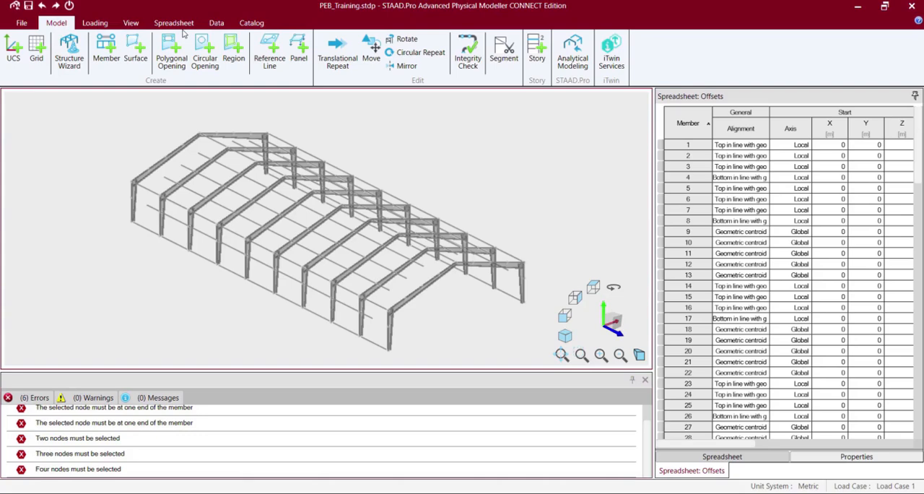
# Select the longitudinal member at mid-height of the left columns and open its section assignment.
pyautogui.click(247, 24)
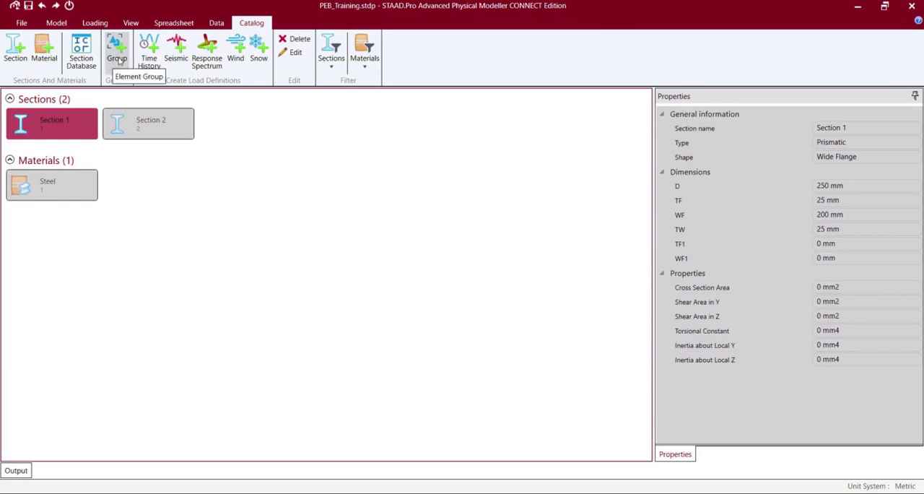
pyautogui.click(57, 23)
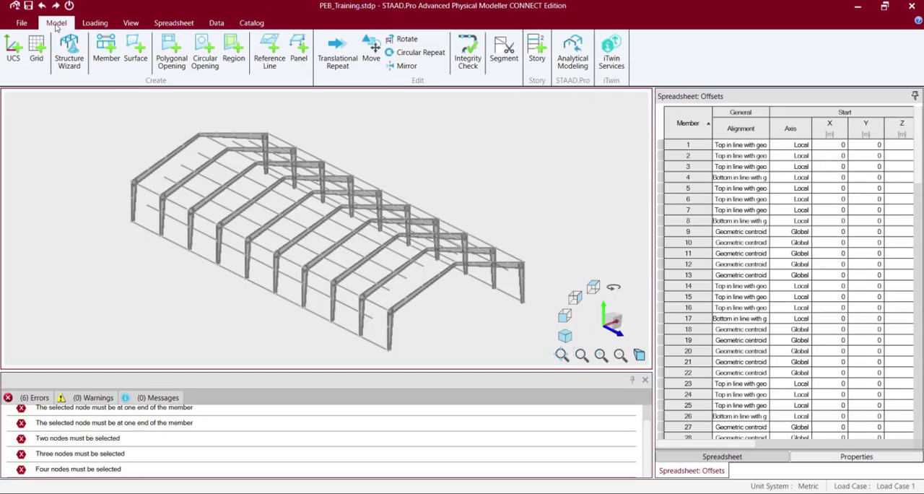
pyautogui.click(174, 222)
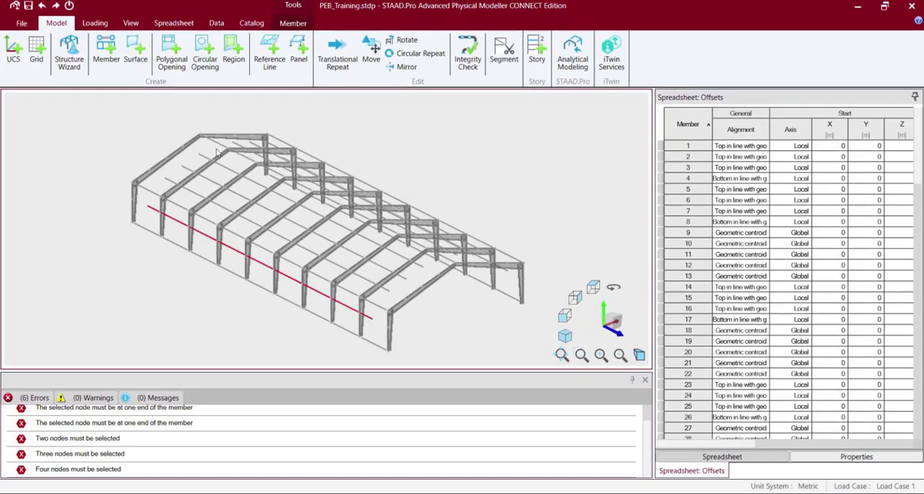
pyautogui.click(292, 23)
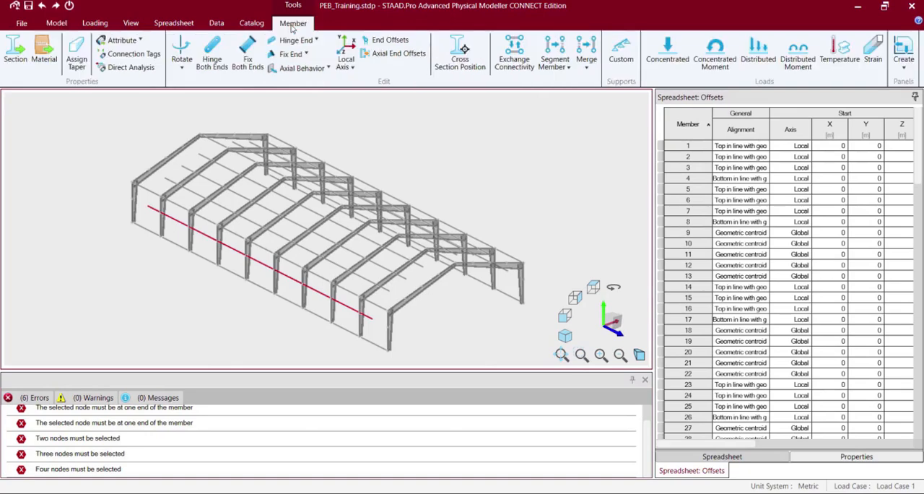
pyautogui.click(16, 49)
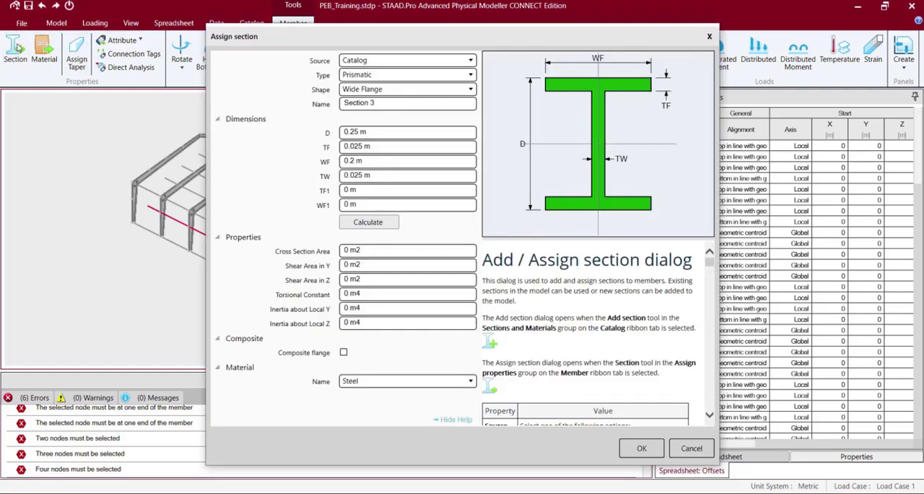
# Set the section source to Catalog with type Standard, category Coldformed Steel and country India.
pyautogui.click(442, 62)
pyautogui.click(442, 62)
pyautogui.click(443, 77)
pyautogui.click(442, 62)
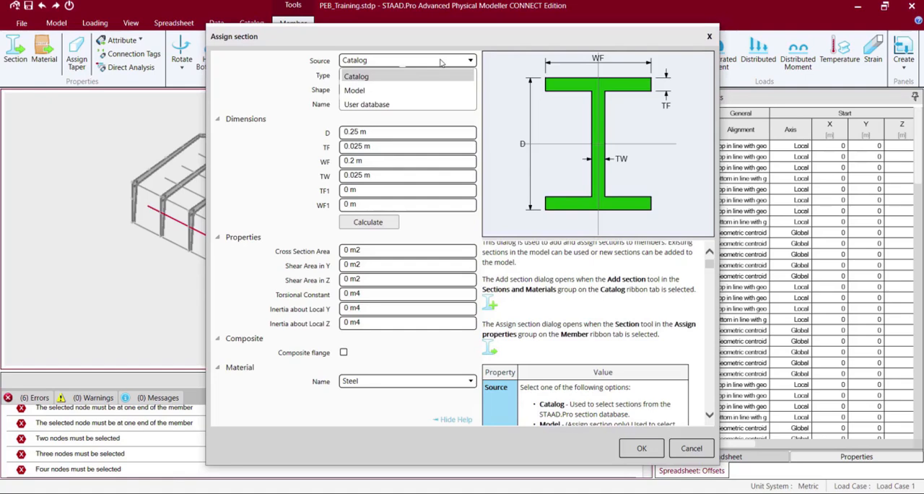
pyautogui.click(442, 63)
pyautogui.click(436, 75)
pyautogui.click(428, 90)
pyautogui.click(431, 90)
pyautogui.click(401, 113)
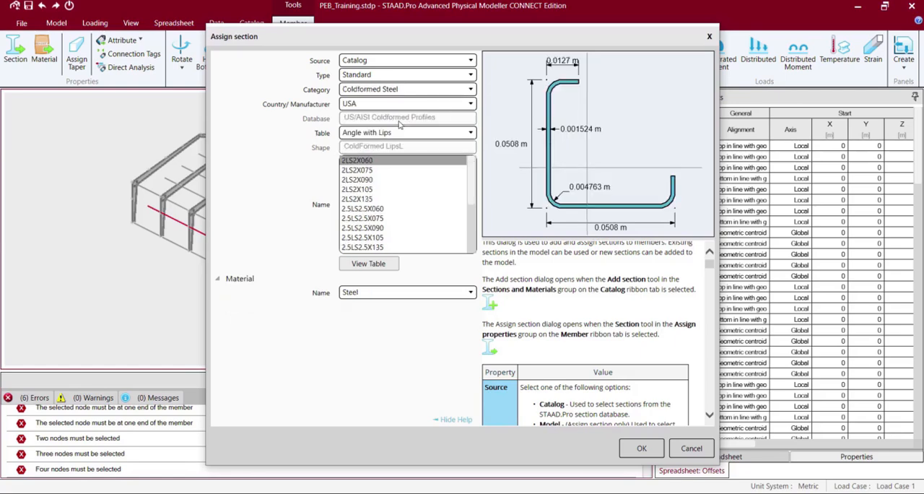
pyautogui.click(401, 104)
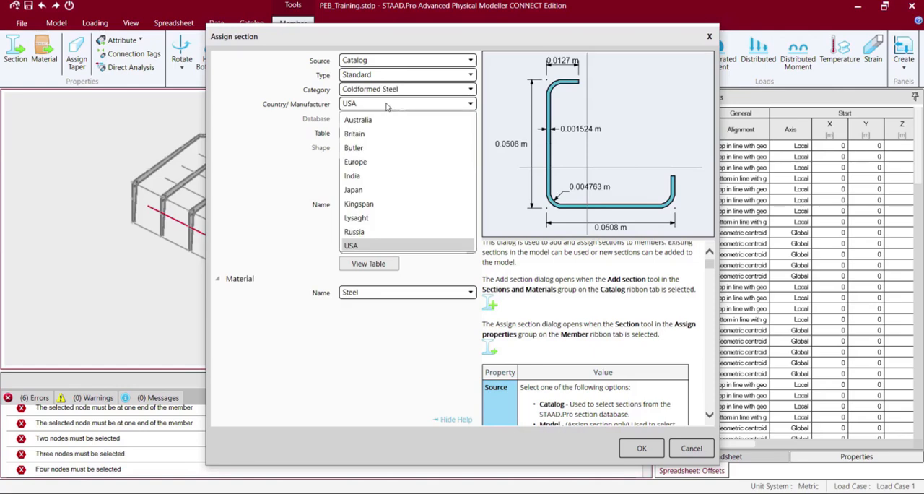
pyautogui.click(359, 176)
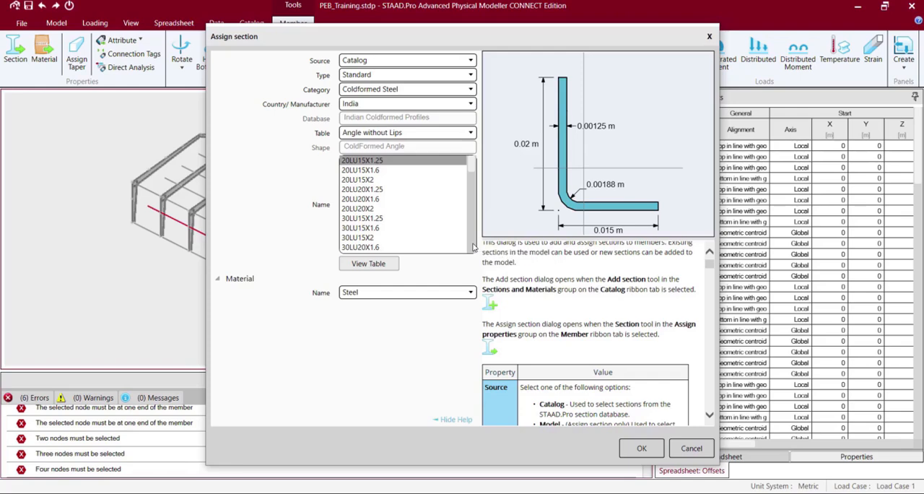
# Compare the Indian cold-formed angle, channel, hat and zee profile tables and their section shapes.
pyautogui.scroll(-5, 472, 200)
pyautogui.scroll(3, 473, 200)
pyautogui.click(469, 133)
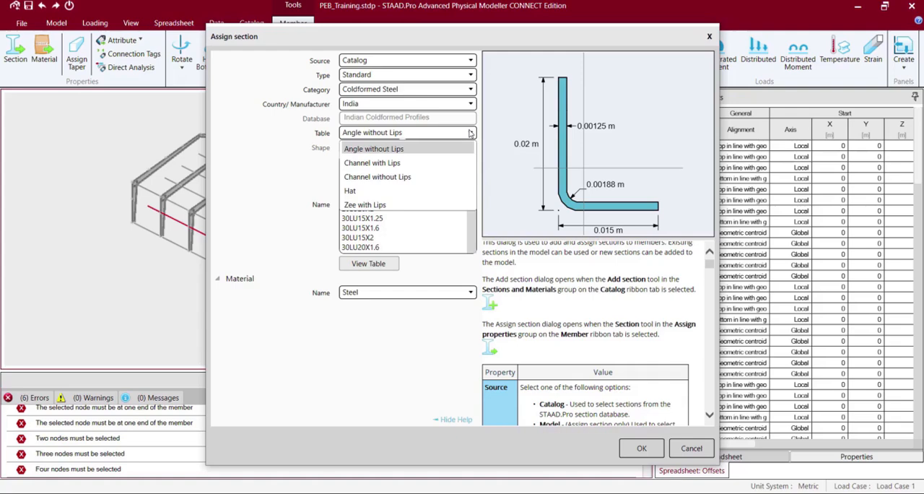
pyautogui.click(387, 163)
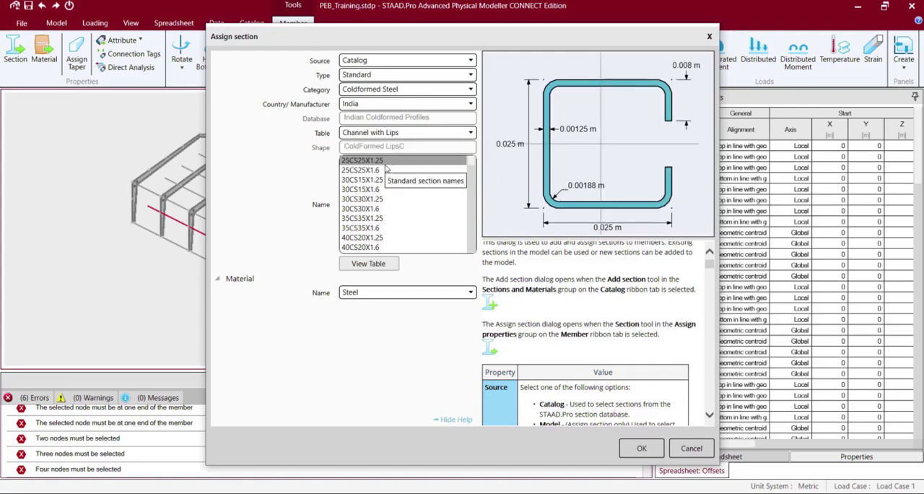
pyautogui.click(413, 133)
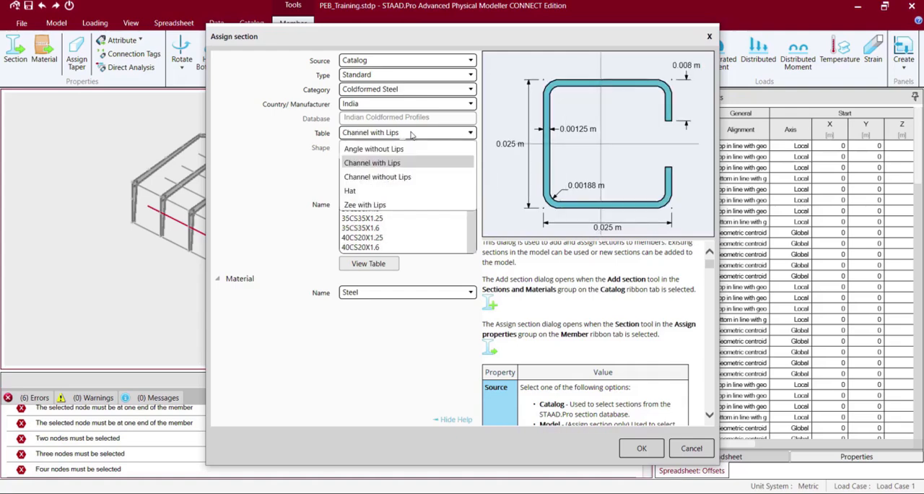
pyautogui.click(383, 178)
pyautogui.click(395, 134)
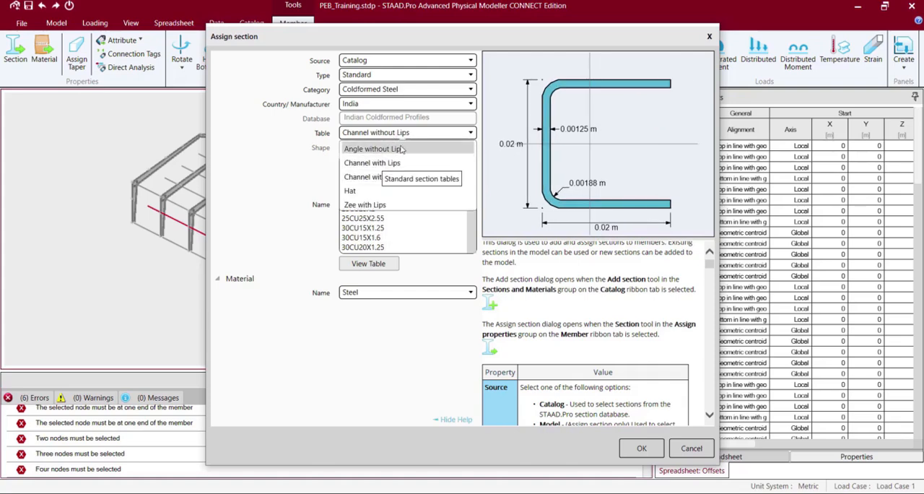
pyautogui.click(365, 204)
pyautogui.click(402, 134)
pyautogui.click(382, 192)
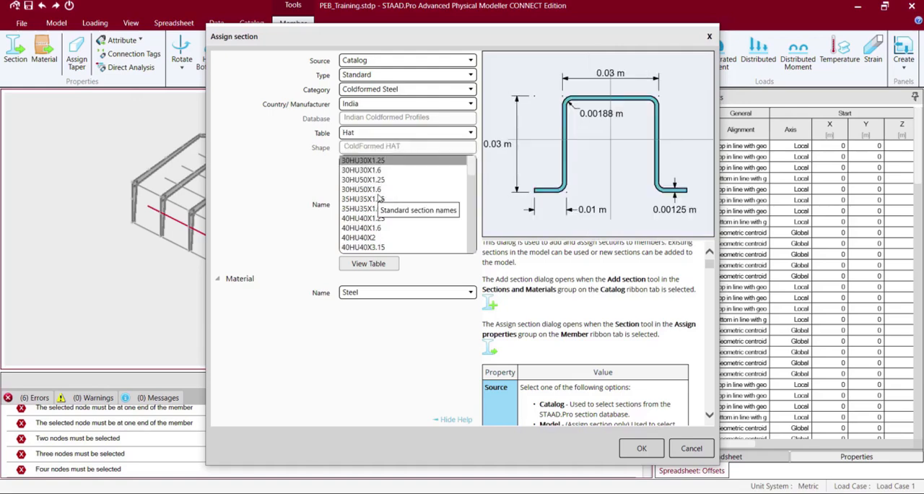
pyautogui.click(402, 134)
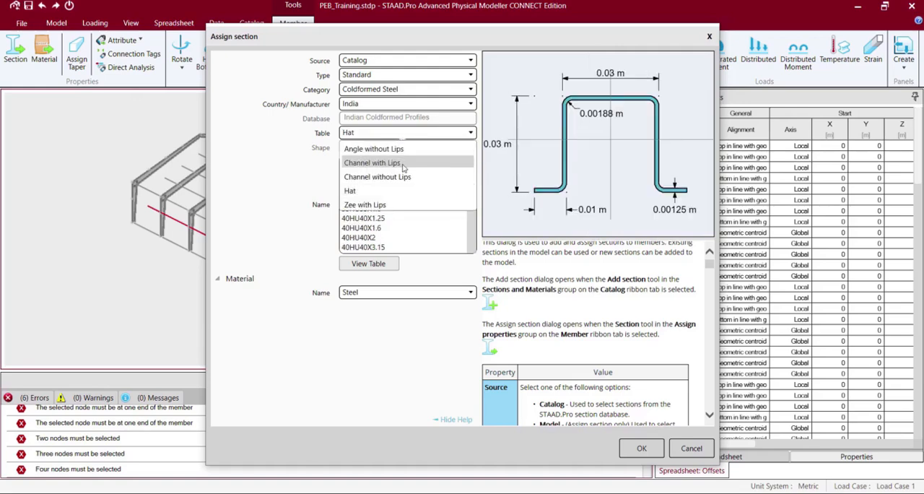
pyautogui.click(381, 206)
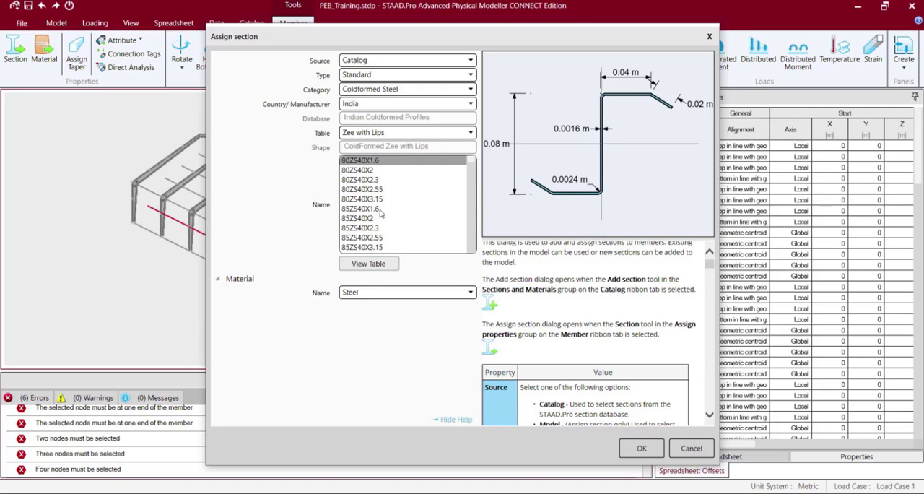
pyautogui.click(380, 134)
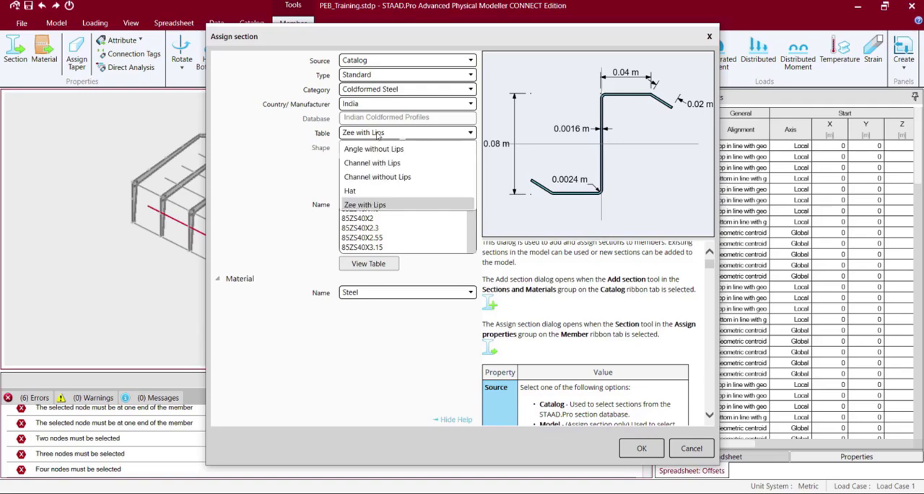
pyautogui.click(376, 150)
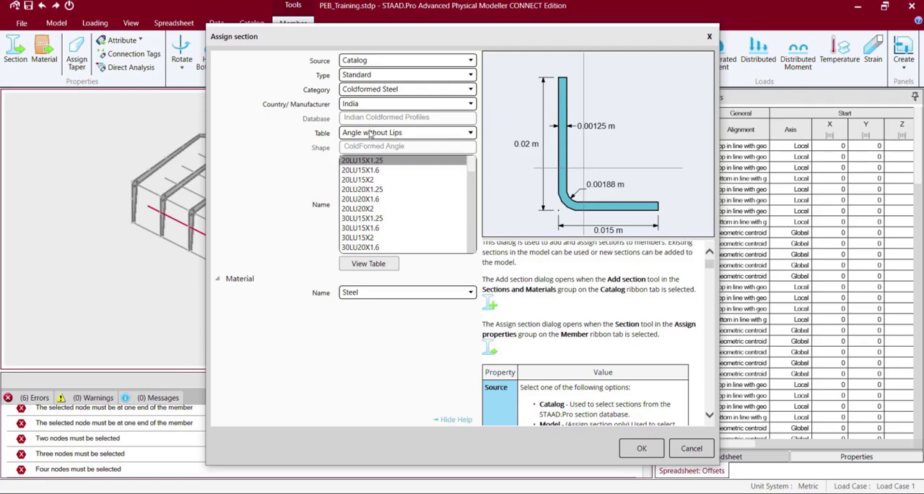
# Assign the 20CU20X1.25 profile from the Channel without Lips table in Steel to the selected member and clear the selection.
pyautogui.click(372, 134)
pyautogui.click(372, 178)
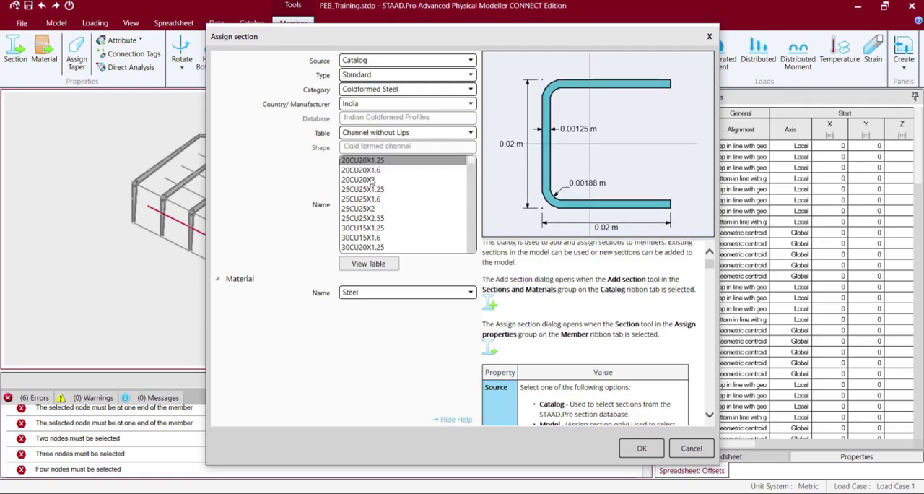
pyautogui.click(639, 448)
pyautogui.click(95, 24)
pyautogui.click(101, 175)
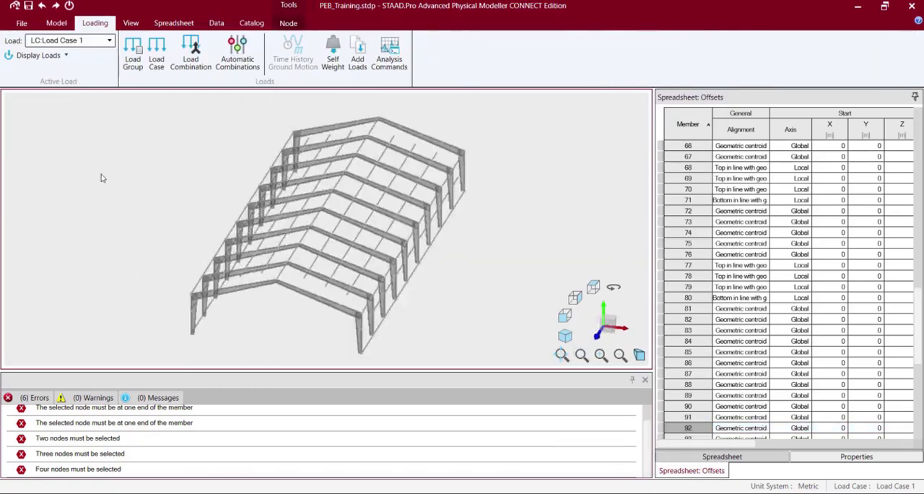
pyautogui.scroll(-6, 192, 270)
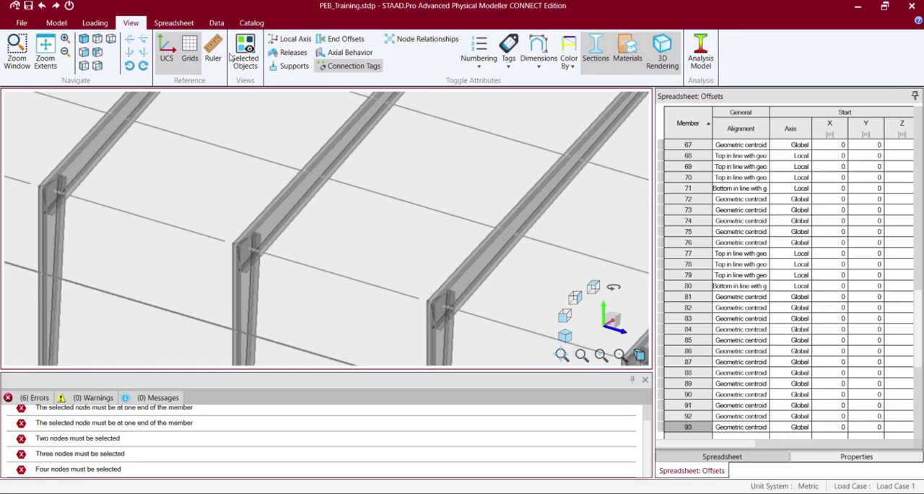
# Change the cold-formed channel section in the catalog to profile 100CU60X5.
pyautogui.click(249, 24)
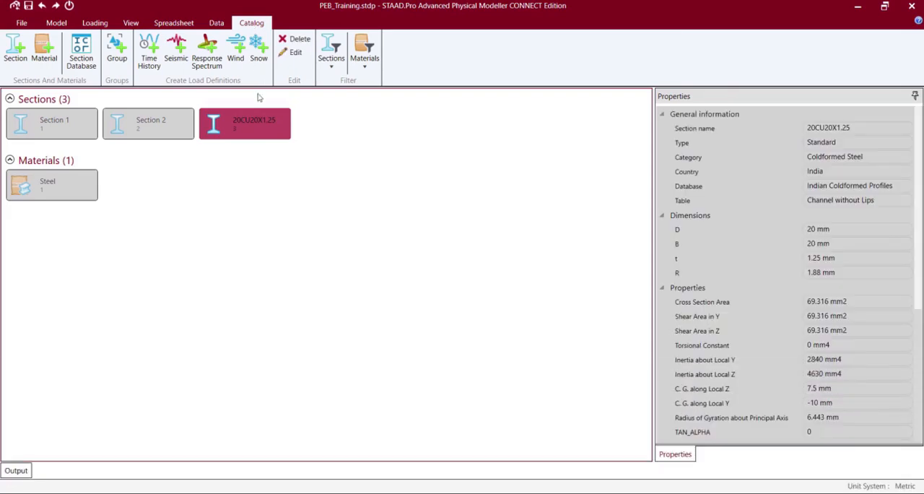
pyautogui.doubleClick(253, 123)
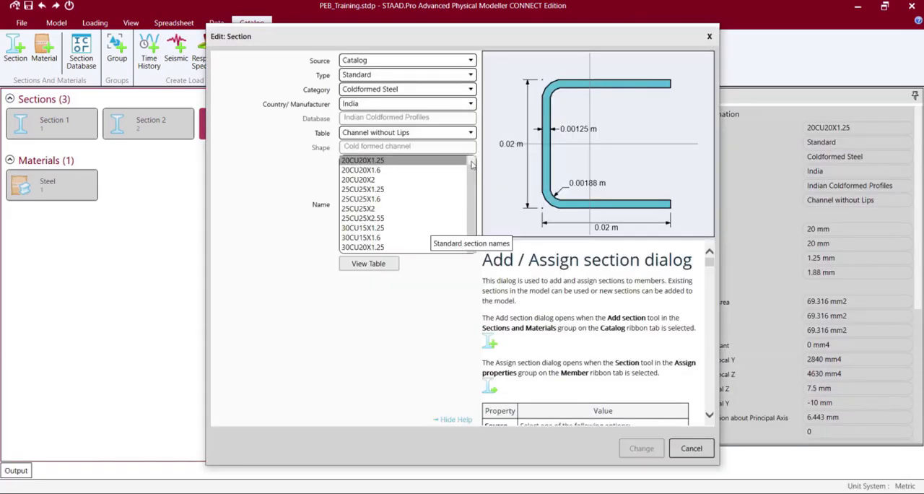
pyautogui.moveTo(471, 164); pyautogui.dragTo(470, 227)
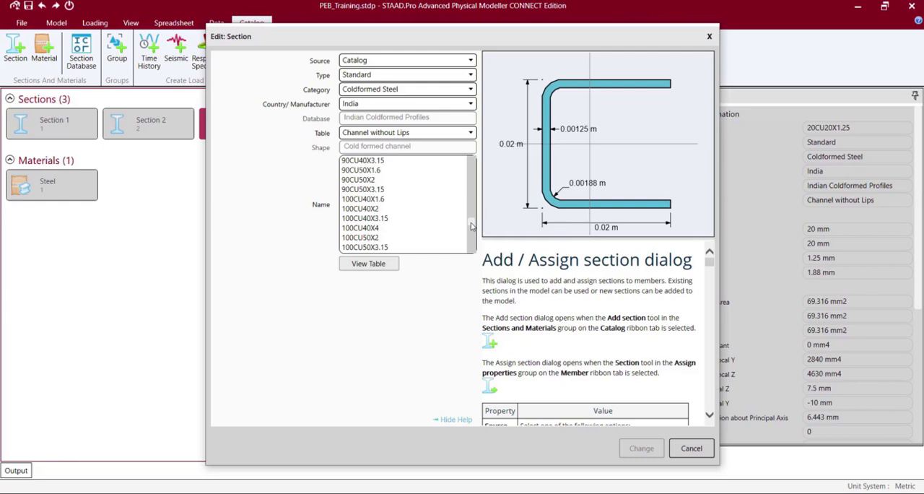
pyautogui.click(367, 219)
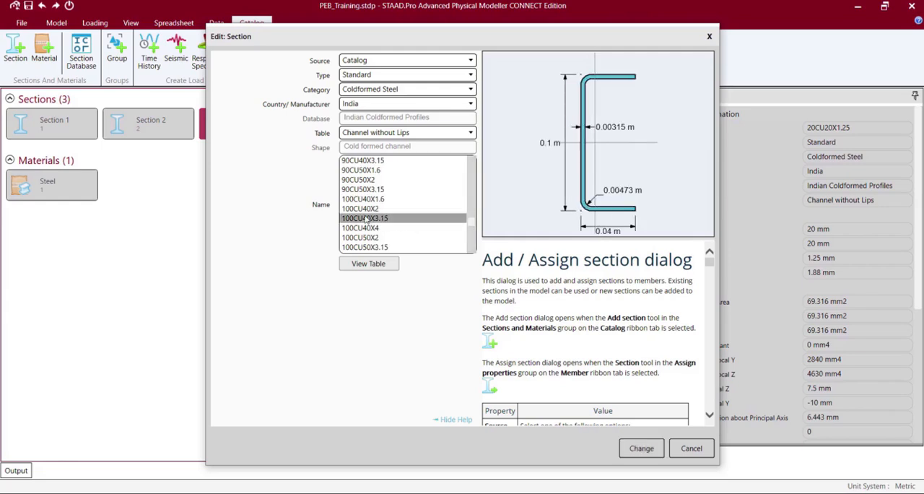
pyautogui.click(368, 247)
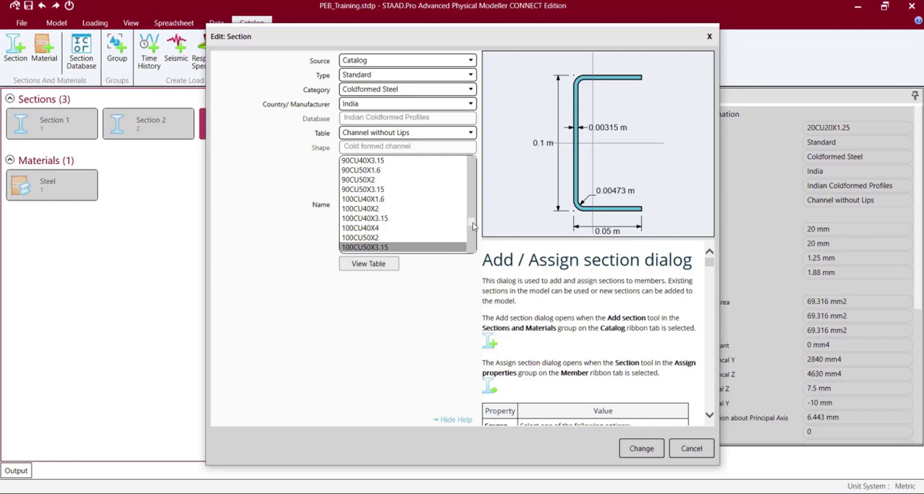
pyautogui.scroll(-2, 472, 226)
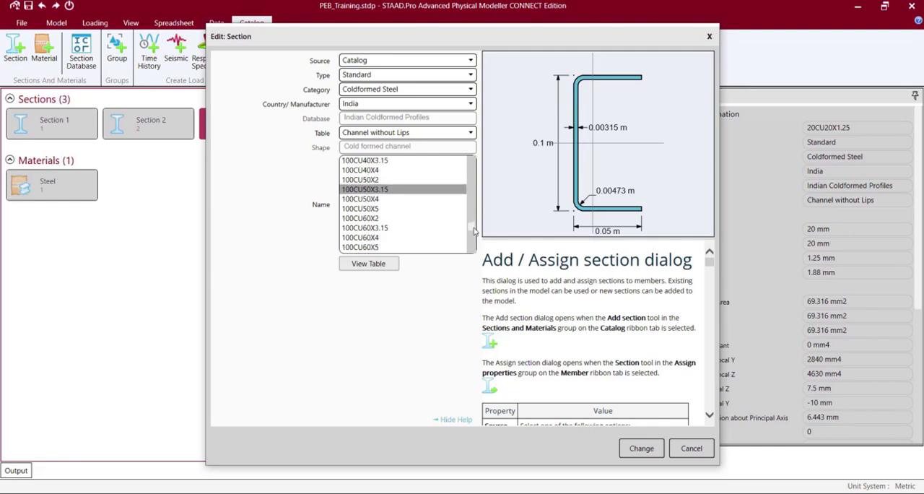
pyautogui.click(386, 236)
pyautogui.scroll(-1, 474, 229)
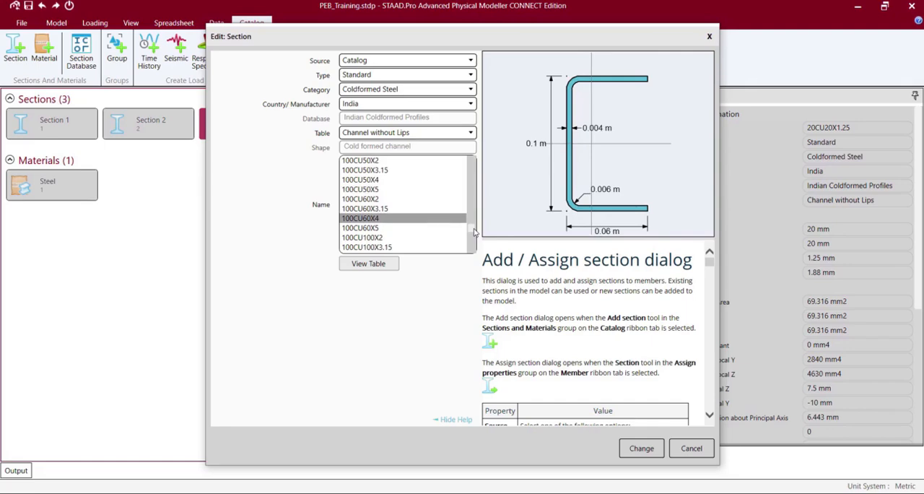
pyautogui.click(366, 237)
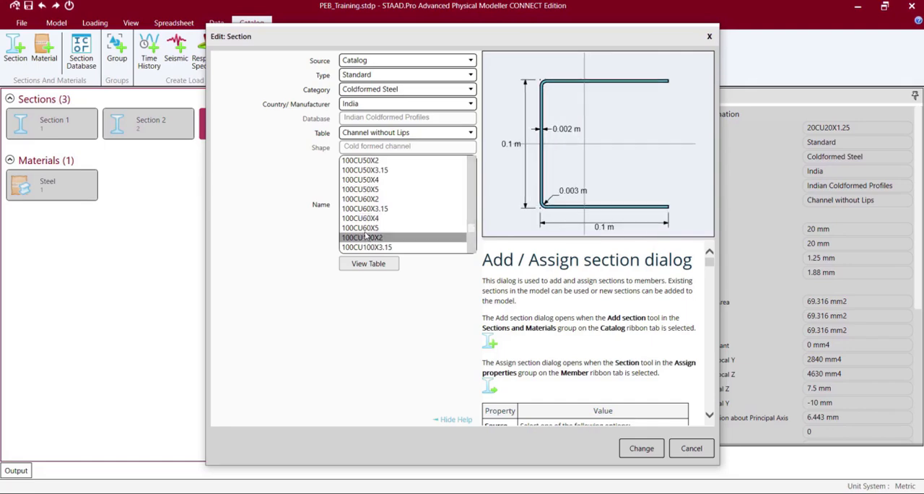
pyautogui.click(367, 229)
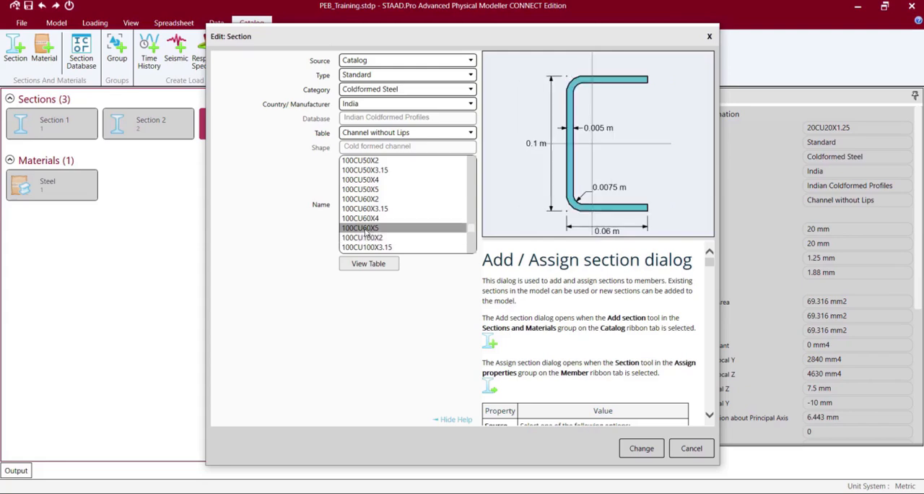
pyautogui.click(633, 447)
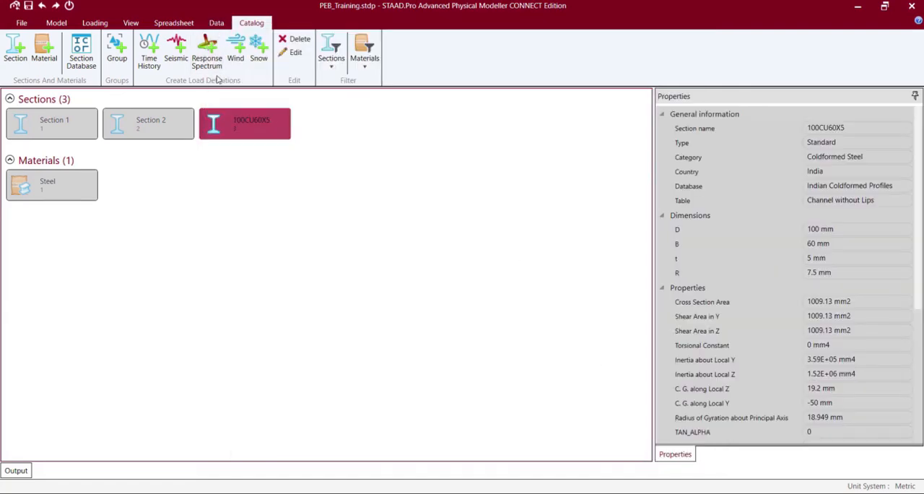
# Examine the resized channel member along the columns in the 3D model from the side and the end.
pyautogui.click(57, 24)
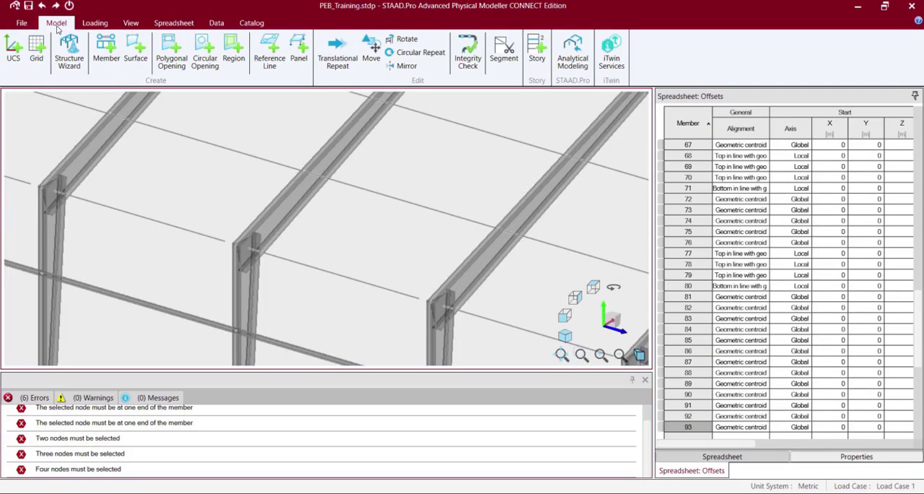
pyautogui.click(130, 23)
pyautogui.click(64, 52)
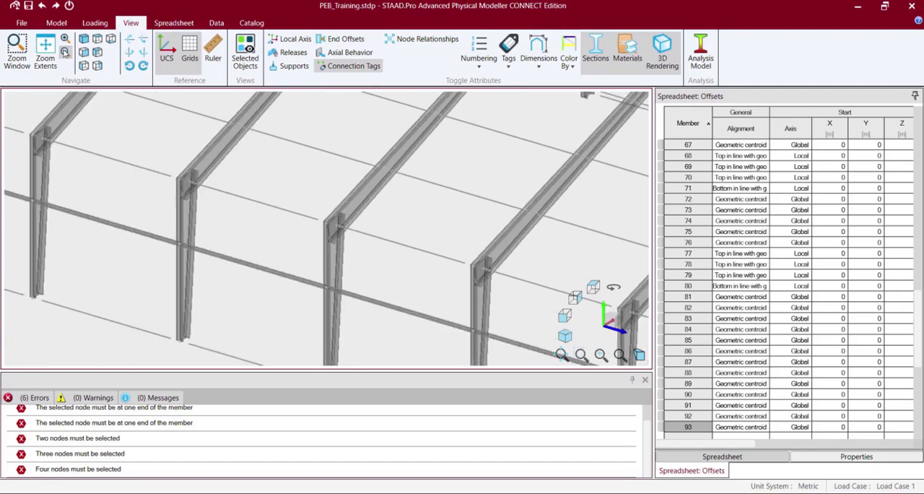
pyautogui.click(64, 52)
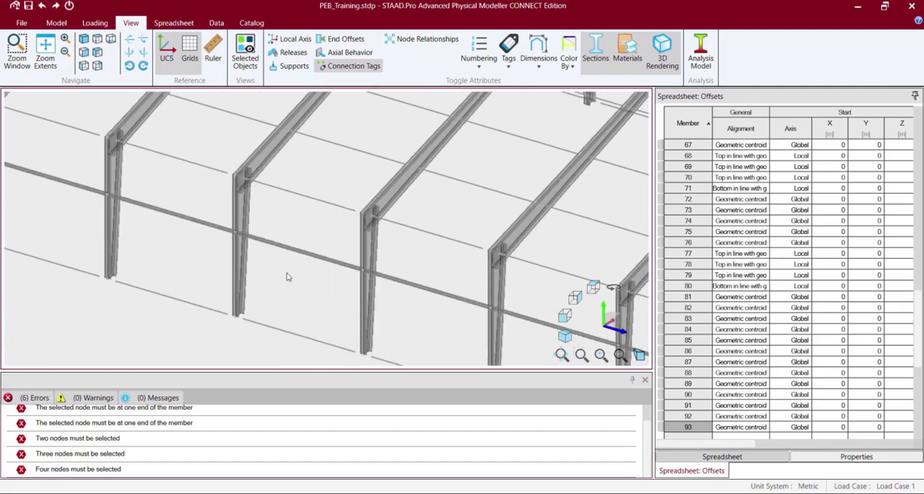
pyautogui.scroll(-3, 287, 273)
pyautogui.press('Left')
pyautogui.press('Left')
pyautogui.press('Left')
pyautogui.press('Left')
pyautogui.press('Left')
pyautogui.press('Left')
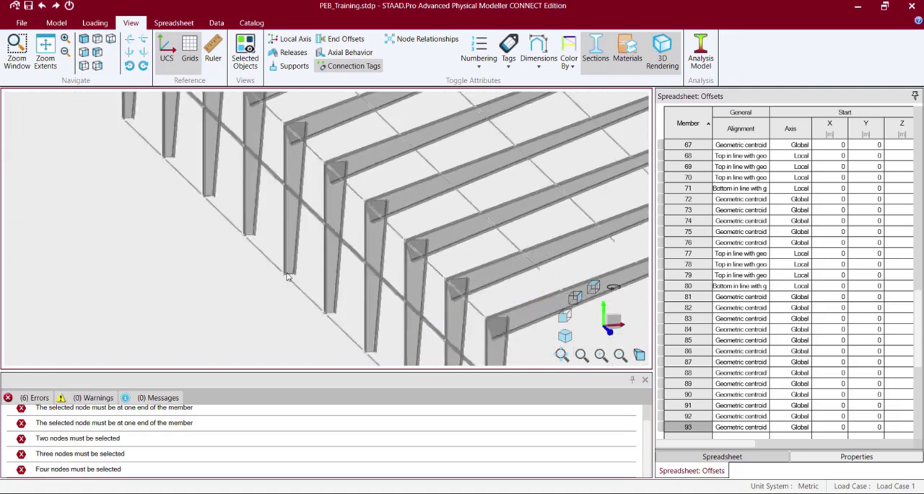
# Inspect how the longitudinal channel member meets the tapered columns in a close view, from the frame end and along the wall.
pyautogui.click(65, 39)
pyautogui.click(65, 39)
pyautogui.click(65, 39)
pyautogui.click(126, 308)
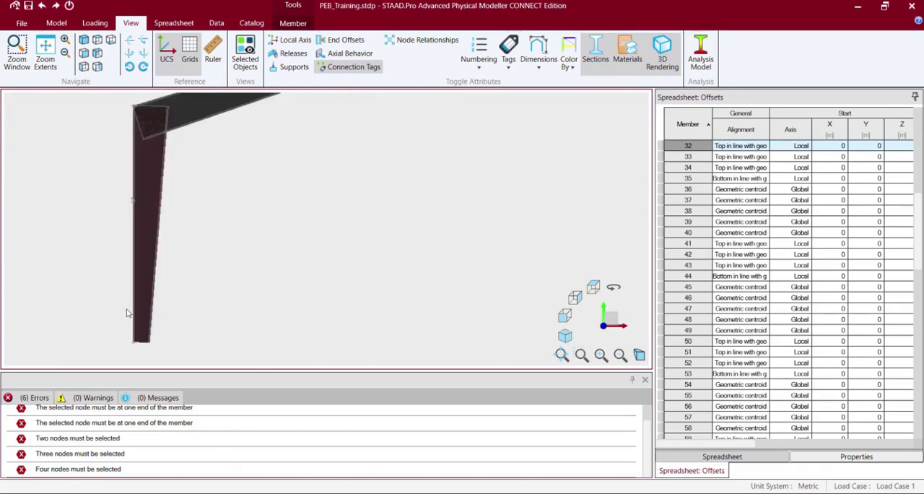
pyautogui.scroll(2, 126, 308)
pyautogui.press('Right')
pyautogui.click(166, 245)
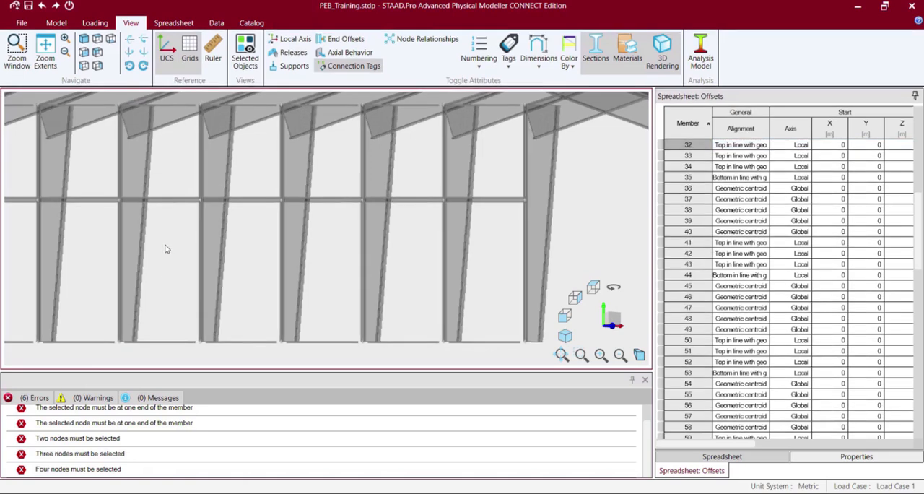
pyautogui.click(168, 200)
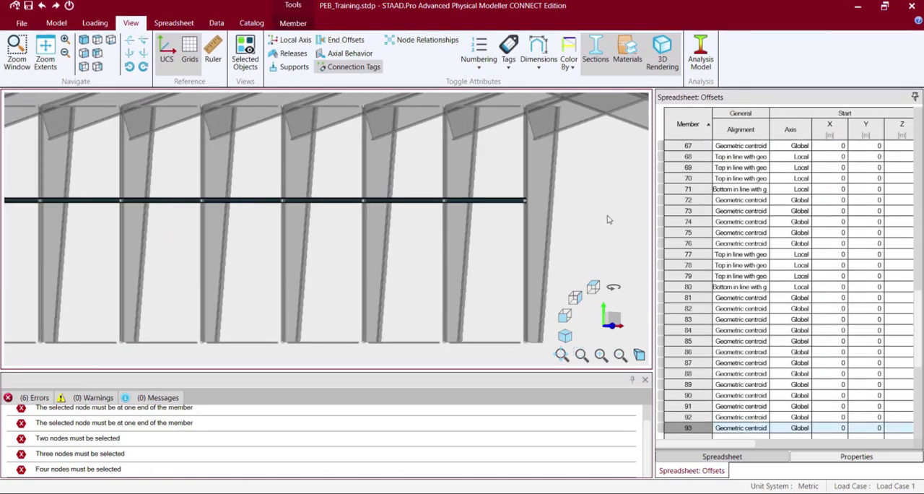
pyautogui.press('Left')
pyautogui.press('Left')
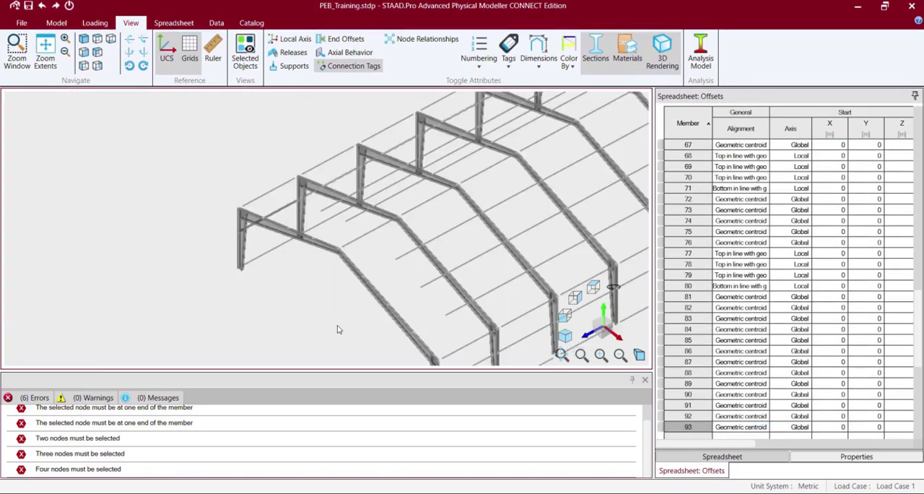
# Select the six longitudinal roof purlins, members 86 to 91, on both slopes of the gable frames.
pyautogui.click(325, 209)
pyautogui.keyDown('ctrl'); pyautogui.click(352, 221); pyautogui.keyUp('ctrl')
pyautogui.keyDown('ctrl'); pyautogui.click(402, 260); pyautogui.keyUp('ctrl')
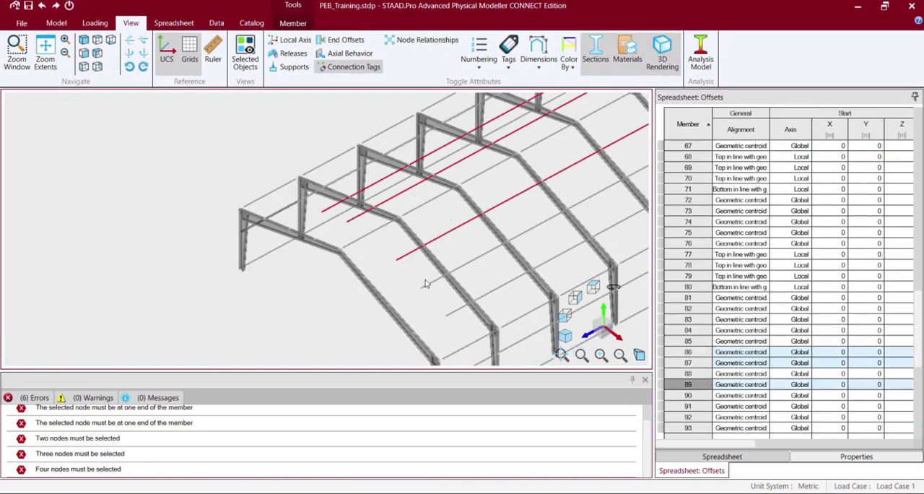
pyautogui.keyDown('ctrl'); pyautogui.click(426, 285); pyautogui.keyUp('ctrl')
pyautogui.keyDown('ctrl'); pyautogui.click(453, 312); pyautogui.keyUp('ctrl')
pyautogui.press('Right')
pyautogui.press('Right')
pyautogui.press('Right')
pyautogui.press('Right')
pyautogui.press('Right')
pyautogui.press('Right')
pyautogui.press('Right')
pyautogui.press('Right')
pyautogui.press('Right')
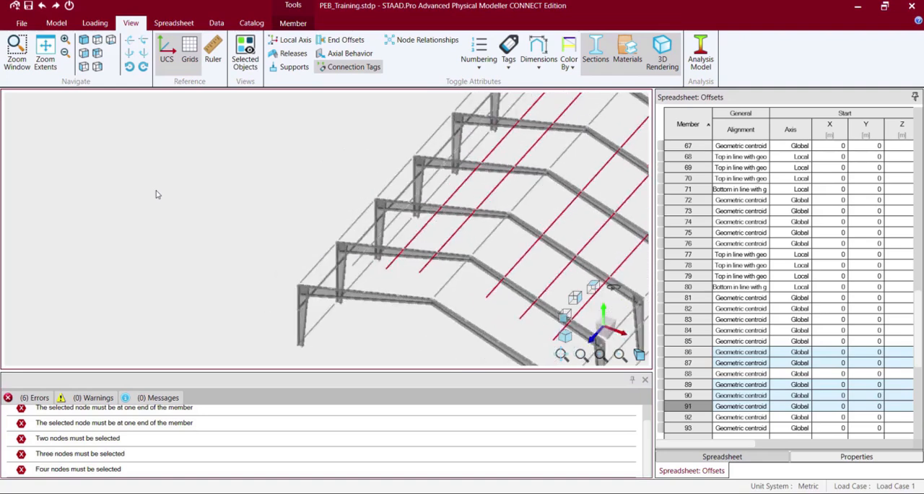
pyautogui.press('Right')
pyautogui.press('Right')
pyautogui.press('Right')
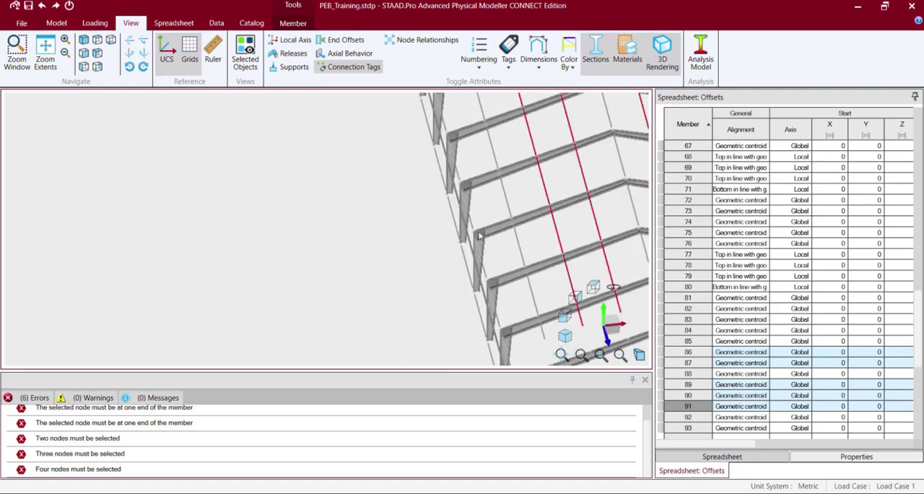
pyautogui.keyDown('ctrl'); pyautogui.click(525, 258); pyautogui.keyUp('ctrl')
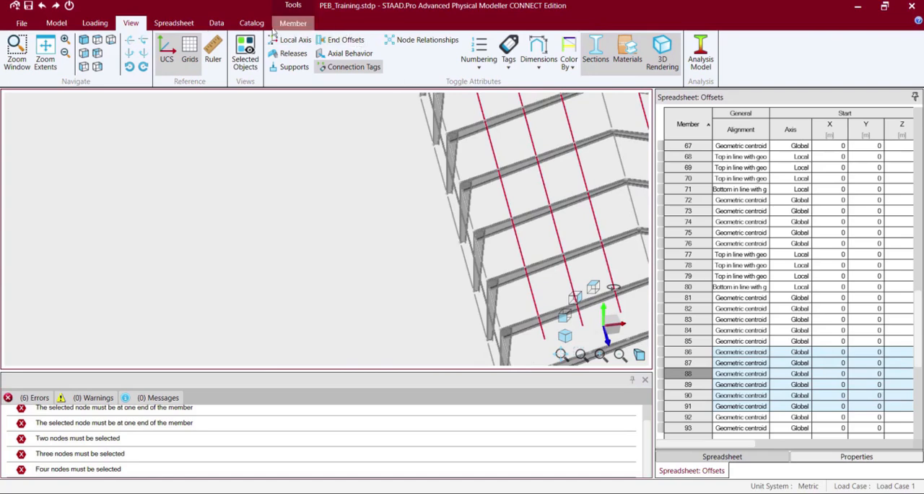
# Assign the Indian cold-formed 130ZS45X1.6 profile from the Zee with Lips table in Steel to the selected purlins and clear the selection.
pyautogui.click(259, 25)
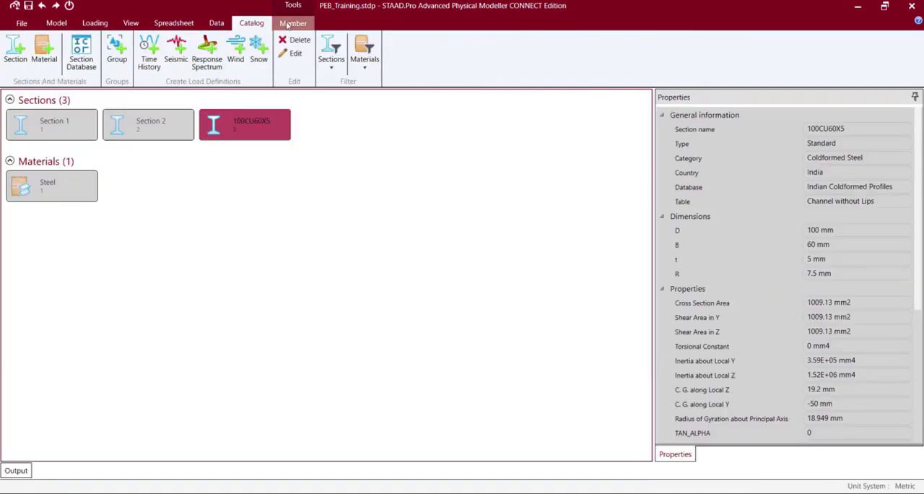
pyautogui.click(292, 23)
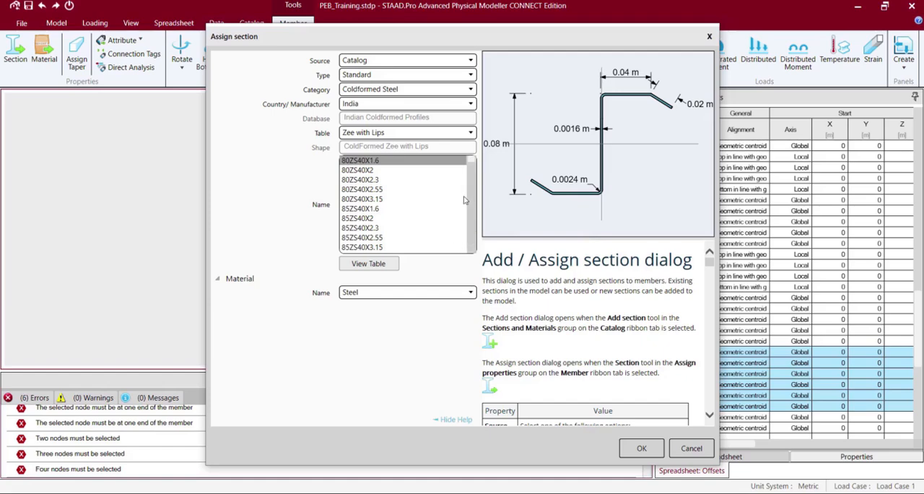
pyautogui.click(367, 209)
pyautogui.scroll(-10, 367, 210)
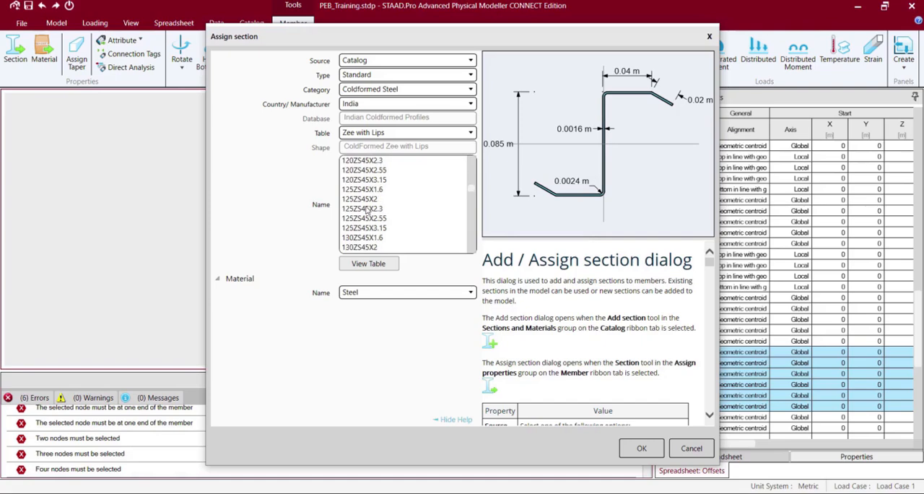
pyautogui.scroll(-10, 367, 210)
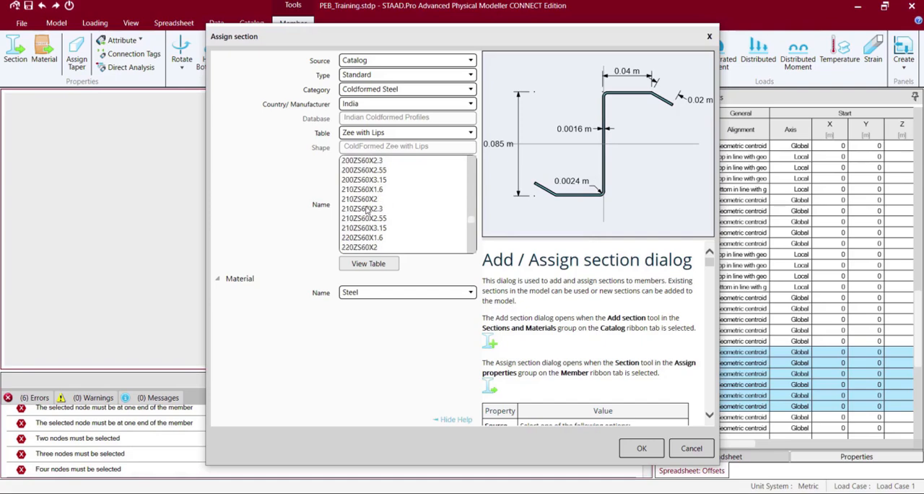
pyautogui.scroll(9, 367, 209)
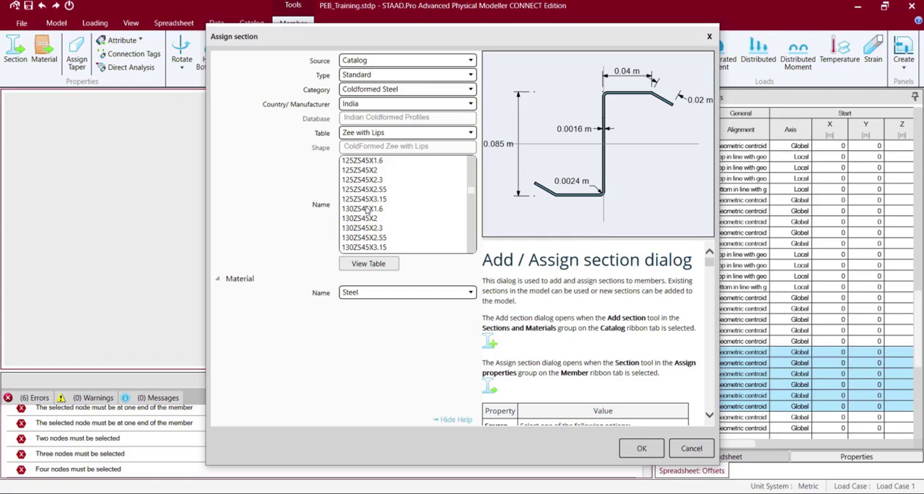
pyautogui.click(366, 210)
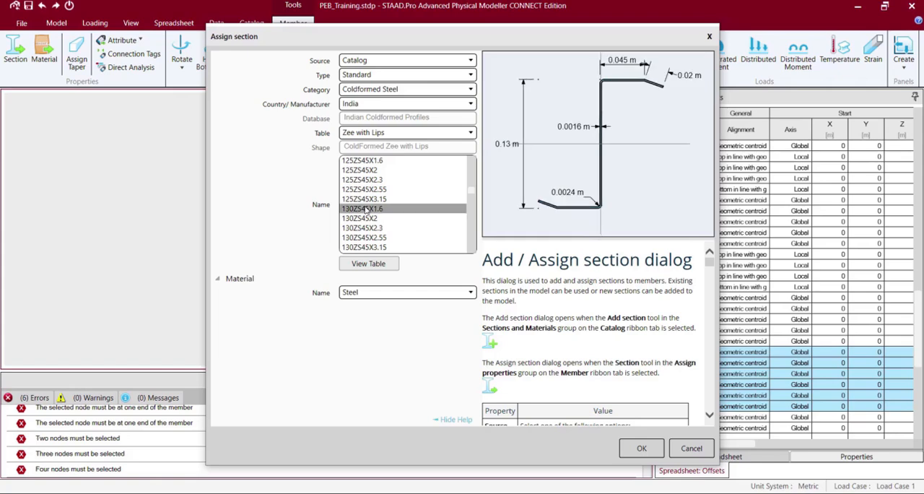
pyautogui.click(641, 449)
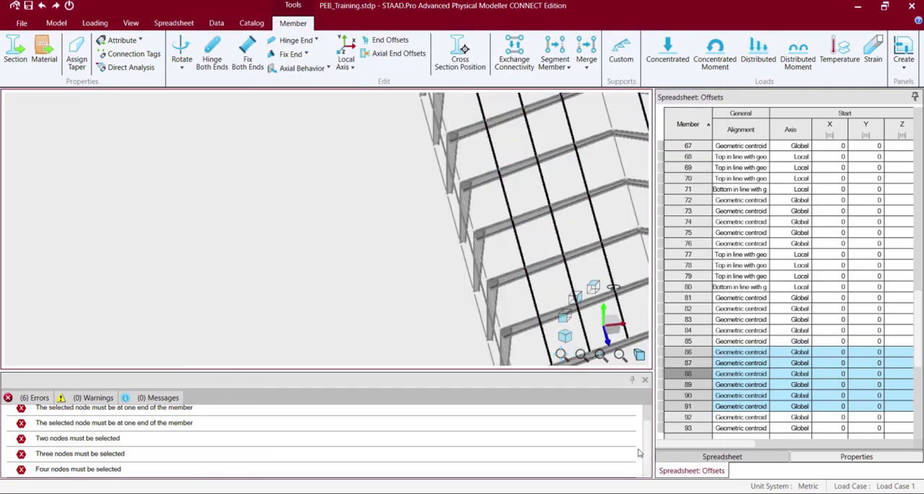
pyautogui.click(384, 283)
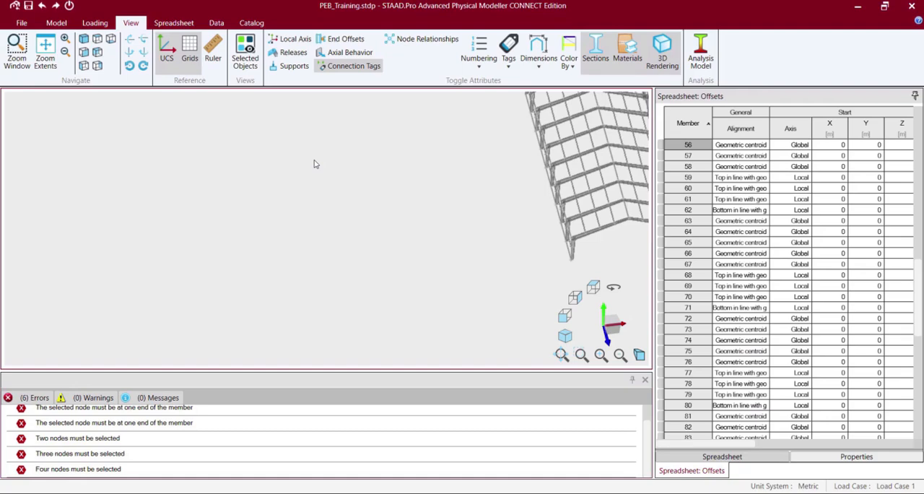
# Examine the whole building with its zee purlins by rotating the rendered model around the vertical axis.
pyautogui.press('Left')
pyautogui.press('Left')
pyautogui.press('Left')
pyautogui.press('Left')
pyautogui.press('Left')
pyautogui.press('Left')
pyautogui.press('Left')
pyautogui.press('Left')
pyautogui.press('Left')
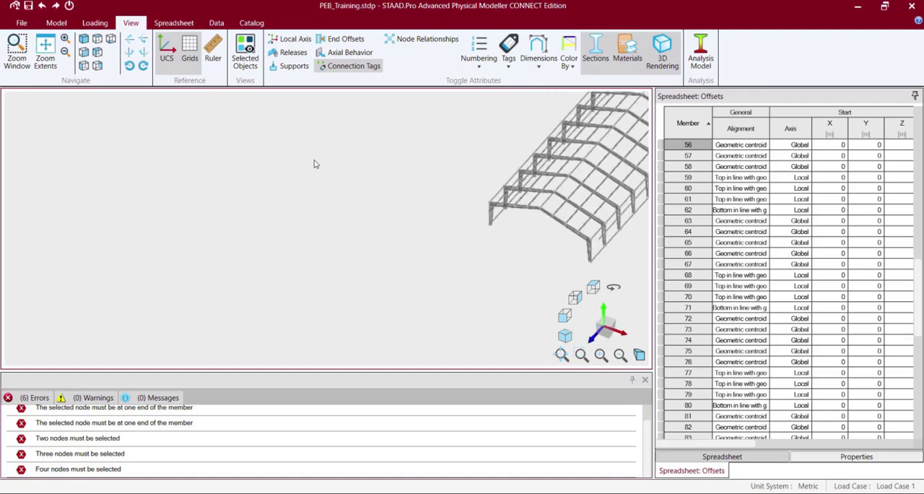
pyautogui.press('Left')
pyautogui.press('Left')
pyautogui.press('Left')
pyautogui.press('Left')
pyautogui.press('Left')
pyautogui.press('Left')
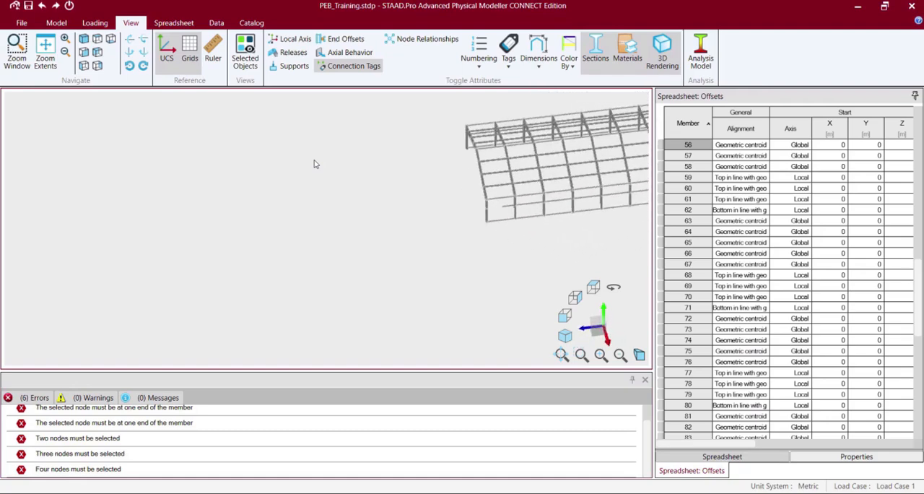
pyautogui.press('Left')
pyautogui.press('Left')
pyautogui.press('Left')
pyautogui.press('Left')
pyautogui.press('Left')
pyautogui.press('Left')
pyautogui.press('Left')
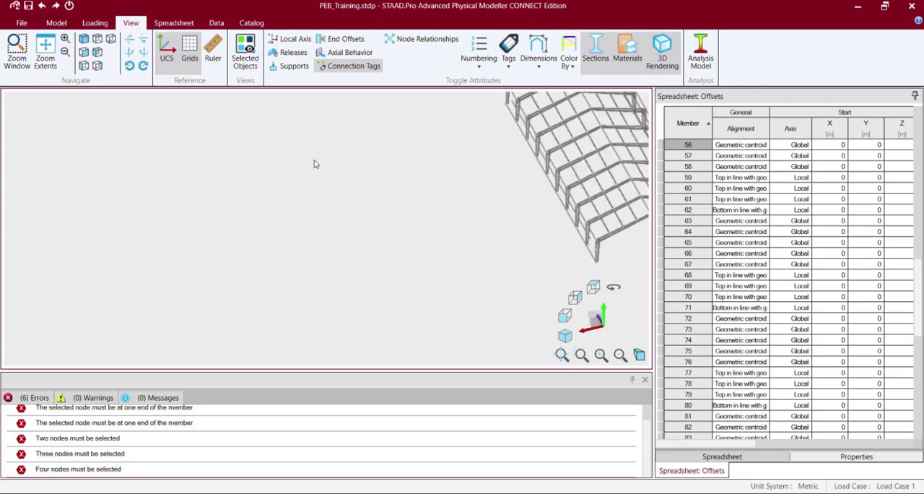
pyautogui.press('Left')
pyautogui.press('Left')
pyautogui.press('Left')
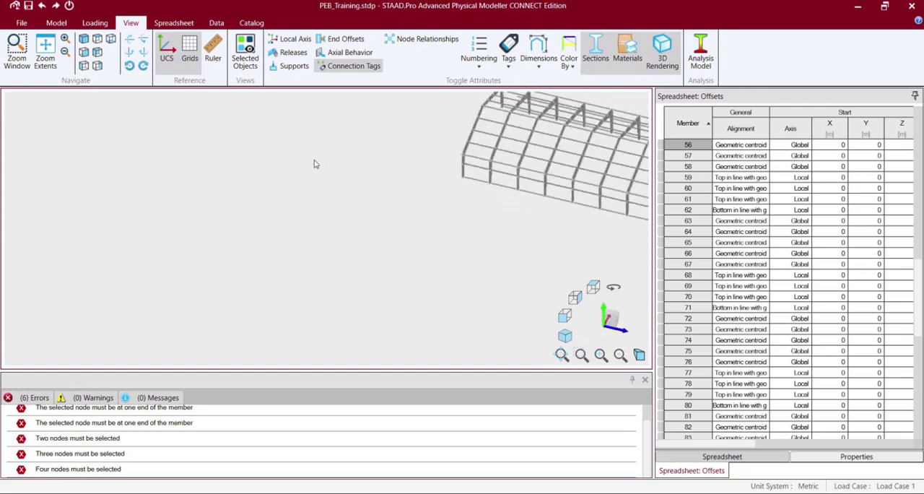
pyautogui.press('Left')
pyautogui.press('Left')
pyautogui.press('Left')
pyautogui.press('Left')
pyautogui.press('Left')
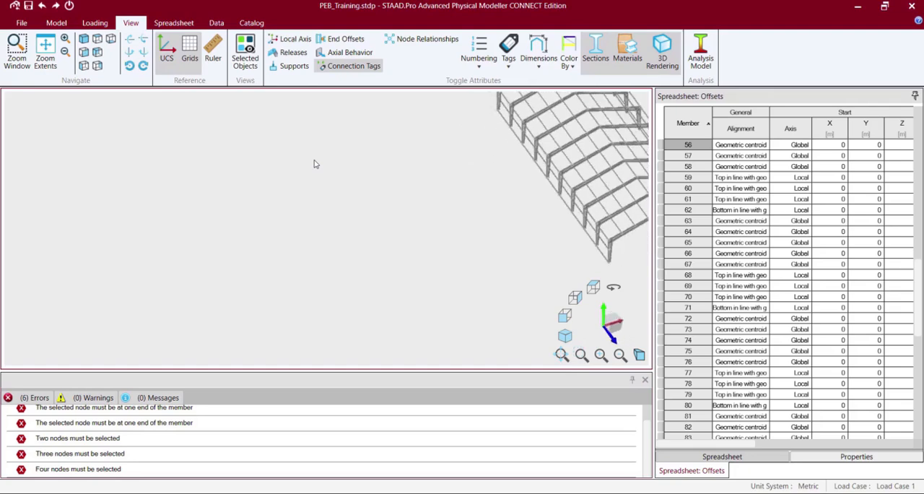
pyautogui.press('Left')
pyautogui.press('Left')
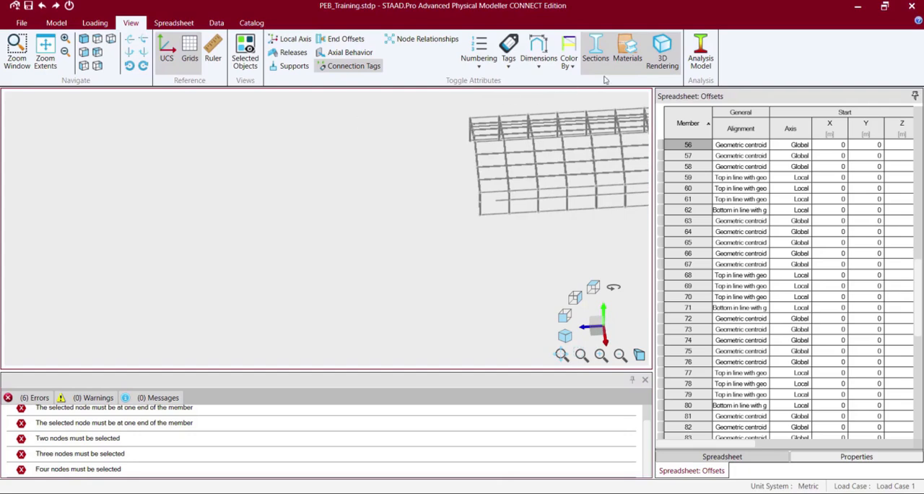
# Turn on 3D rendering and isolate rafter member 70 and purlin member 90 in a partial model view.
pyautogui.click(700, 60)
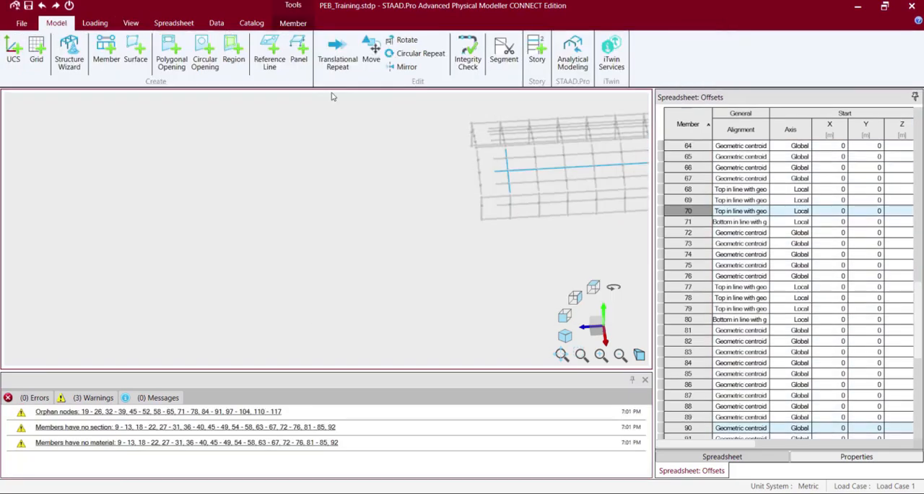
pyautogui.click(130, 23)
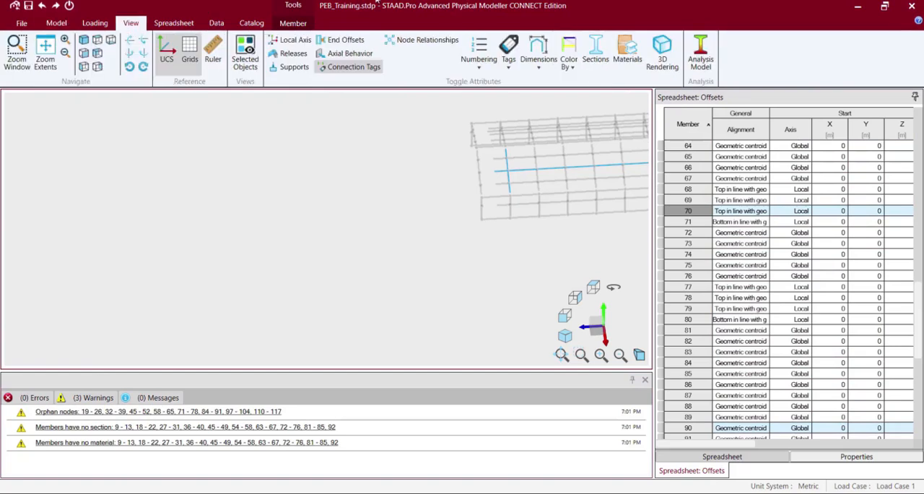
pyautogui.click(669, 57)
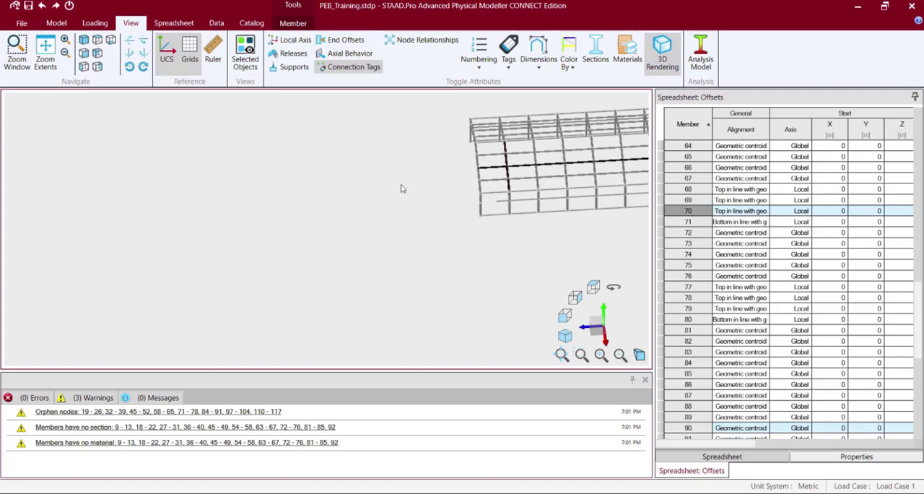
pyautogui.click(248, 49)
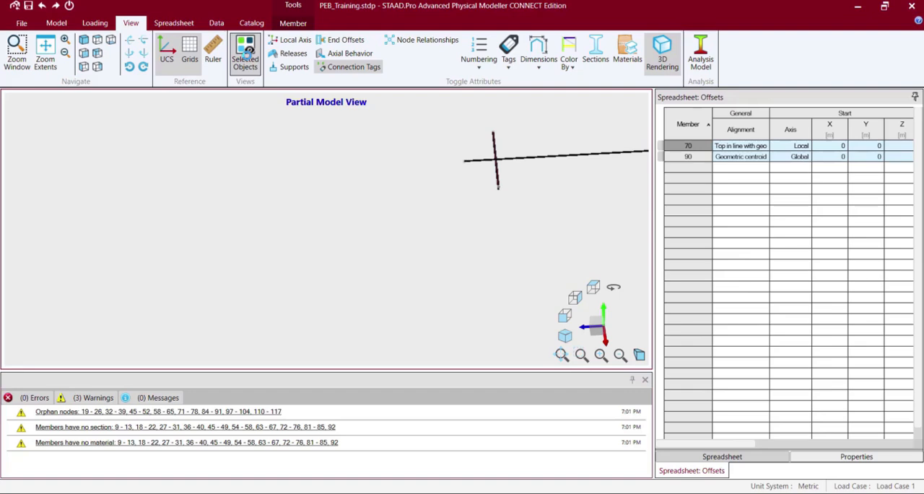
pyautogui.click(477, 193)
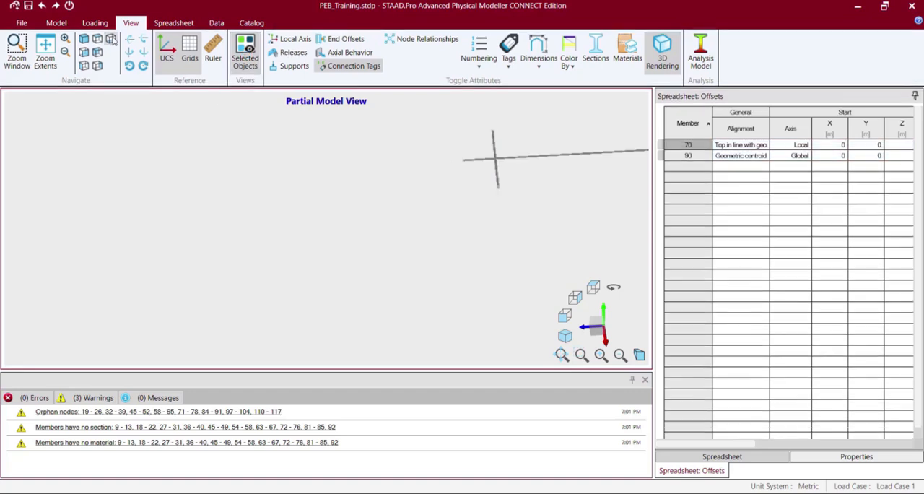
# Examine the crossing of the isolated purlin and tapered rafter up close from several oblique angles.
pyautogui.click(65, 40)
pyautogui.click(65, 40)
pyautogui.click(65, 40)
pyautogui.click(65, 40)
pyautogui.click(64, 40)
pyautogui.click(65, 40)
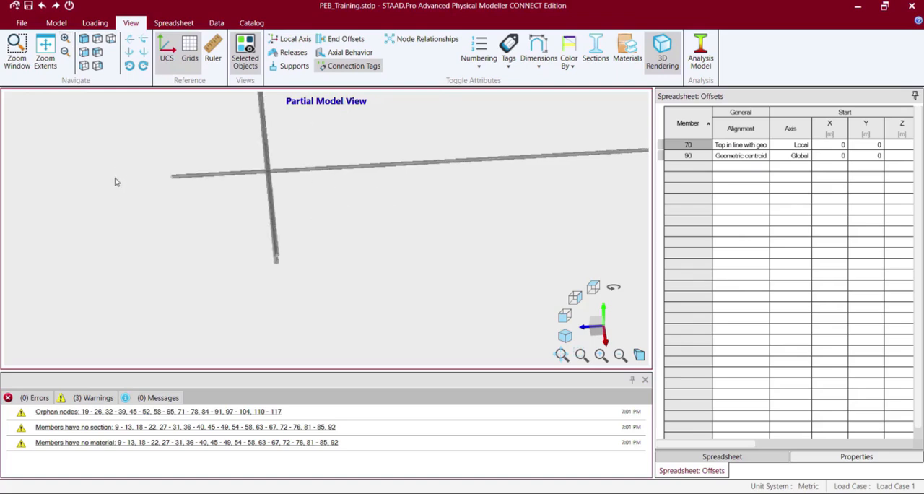
pyautogui.press('Right')
pyautogui.press('Right')
pyautogui.press('Right')
pyautogui.press('Right')
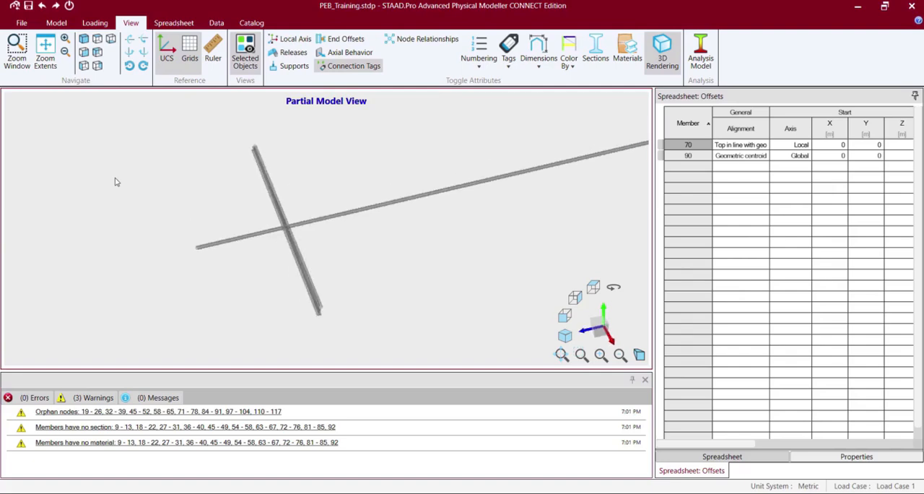
pyautogui.press('Up')
pyautogui.press('Up')
pyautogui.press('Up')
pyautogui.press('Up')
pyautogui.press('Up')
pyautogui.press('Up')
pyautogui.press('Up')
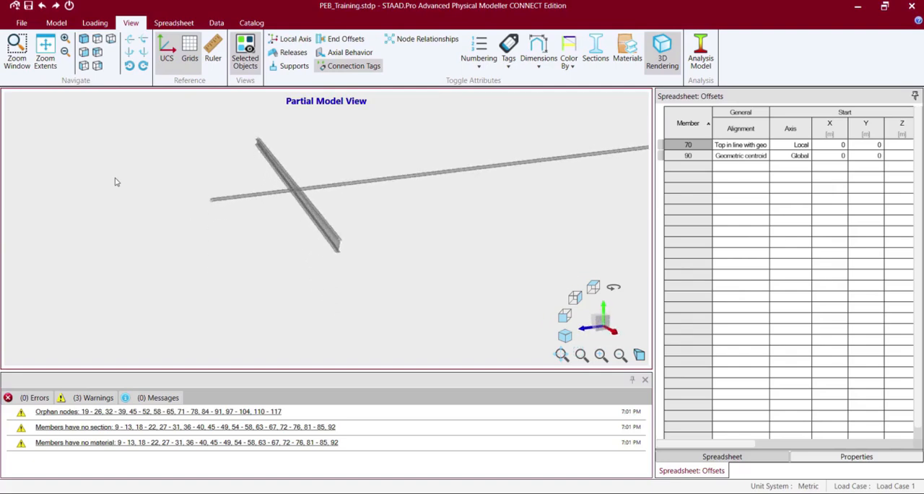
pyautogui.press('Up')
pyautogui.press('Right')
pyautogui.press('Right')
pyautogui.press('Right')
pyautogui.press('Right')
pyautogui.press('Right')
pyautogui.press('Right')
pyautogui.press('Right')
pyautogui.press('Right')
pyautogui.press('Right')
pyautogui.press('Up')
pyautogui.press('Up')
pyautogui.press('Down')
# Inspect the isolated rafter and purlin in close-up, including standard orthogonal views.
pyautogui.click(65, 39)
pyautogui.click(66, 39)
pyautogui.click(66, 39)
pyautogui.click(66, 39)
pyautogui.click(66, 39)
pyautogui.press('Down')
pyautogui.press('Up')
pyautogui.hotkey('ctrl', 'Left')
pyautogui.hotkey('ctrl', 'Left')
pyautogui.hotkey('ctrl', 'Right')
pyautogui.hotkey('ctrl', 'Right')
pyautogui.moveTo(360, 250); pyautogui.dragTo(393, 284)
pyautogui.moveTo(393, 288); pyautogui.dragTo(442, 372, button='middle')
pyautogui.click(85, 54)
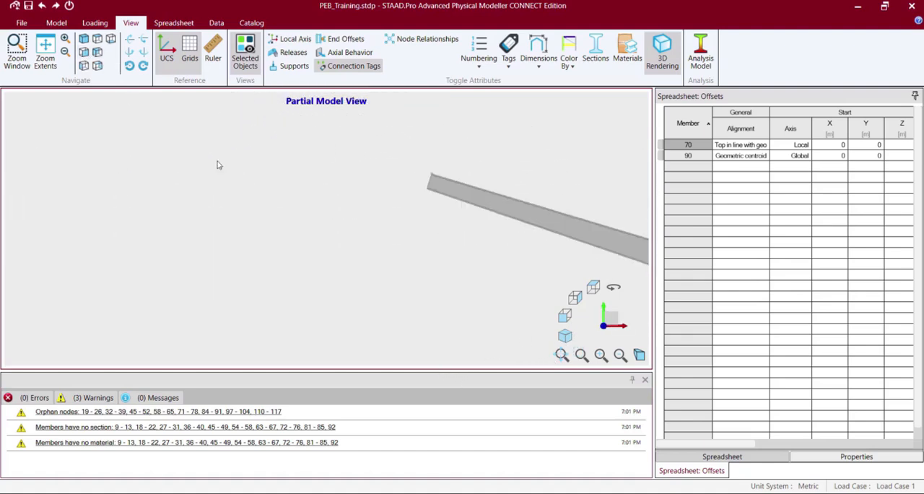
pyautogui.click(98, 39)
pyautogui.click(84, 66)
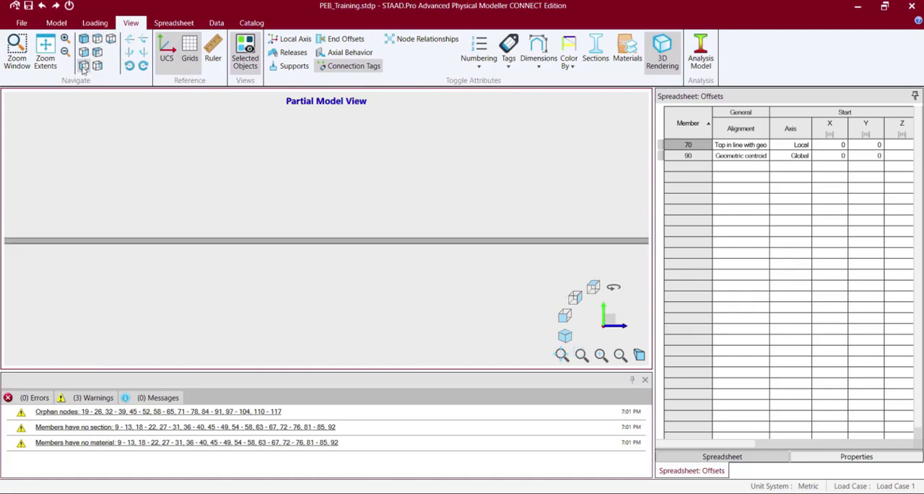
# Examine the purlin's height relative to the rafter's flanges at their crossing in a slightly rotated side view.
pyautogui.click(65, 52)
pyautogui.moveTo(284, 218); pyautogui.dragTo(118, 206, button='middle')
pyautogui.press('Left')
pyautogui.press('Left')
pyautogui.press('Up')
pyautogui.press('Up')
pyautogui.press('Down')
pyautogui.press('Down')
pyautogui.press('Down')
pyautogui.press('Down')
pyautogui.press('Down')
pyautogui.press('Left')
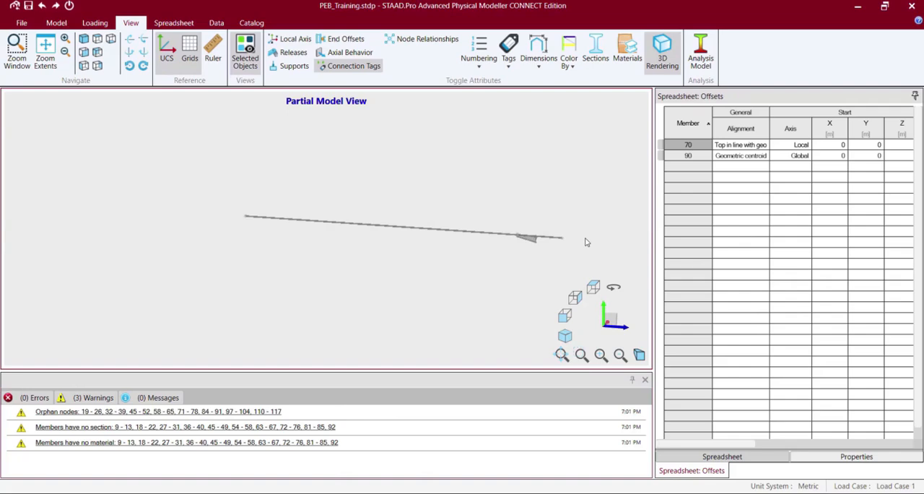
pyautogui.moveTo(607, 265); pyautogui.dragTo(417, 269, button='middle')
pyautogui.click(65, 39)
pyautogui.moveTo(517, 274); pyautogui.dragTo(328, 247, button='middle')
pyautogui.click(66, 39)
pyautogui.click(66, 39)
pyautogui.moveTo(524, 246); pyautogui.dragTo(267, 232, button='middle')
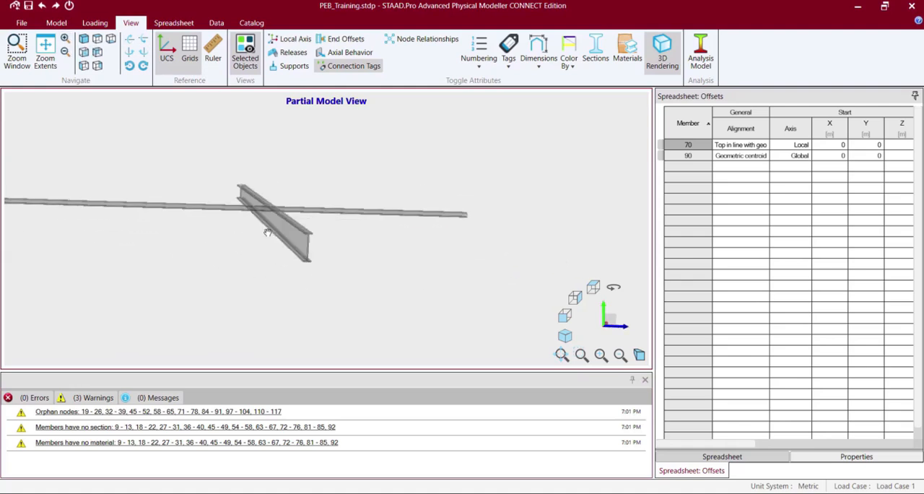
pyautogui.click(65, 40)
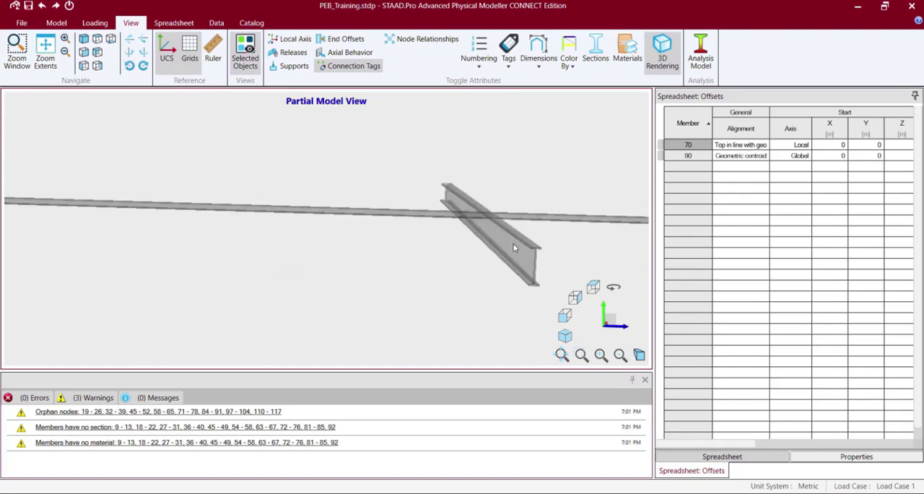
# Examine the isolated purlin and tapered rafter from steeper and shallower tilted angles to judge how they intersect.
pyautogui.press('Down')
pyautogui.press('Up')
pyautogui.press('Up')
pyautogui.press('Up')
pyautogui.press('Down')
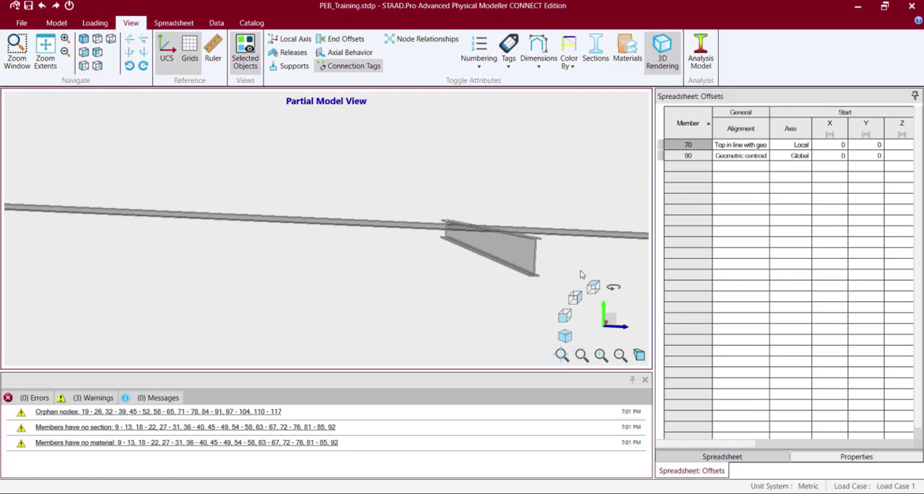
pyautogui.press('Left')
pyautogui.press('Down')
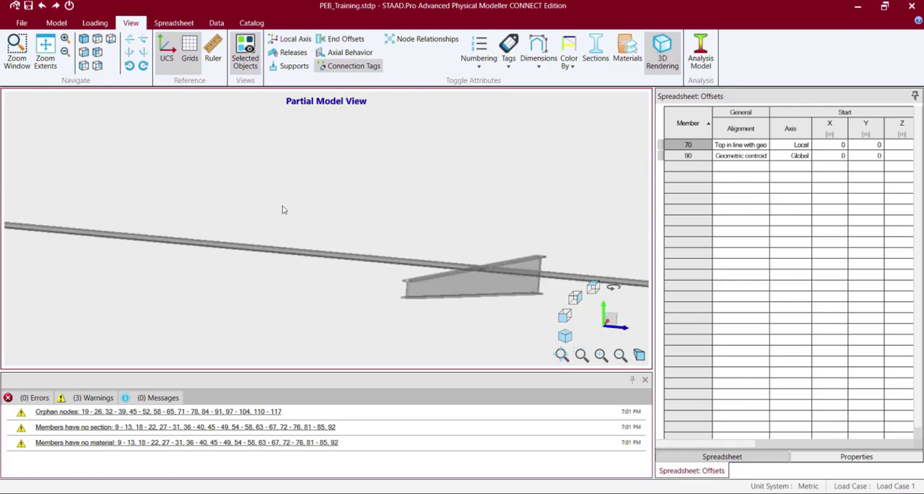
# Return to Analytical Modeling, saving the changed model and closing the Physical Modeler once the analytical model is created.
pyautogui.click(57, 22)
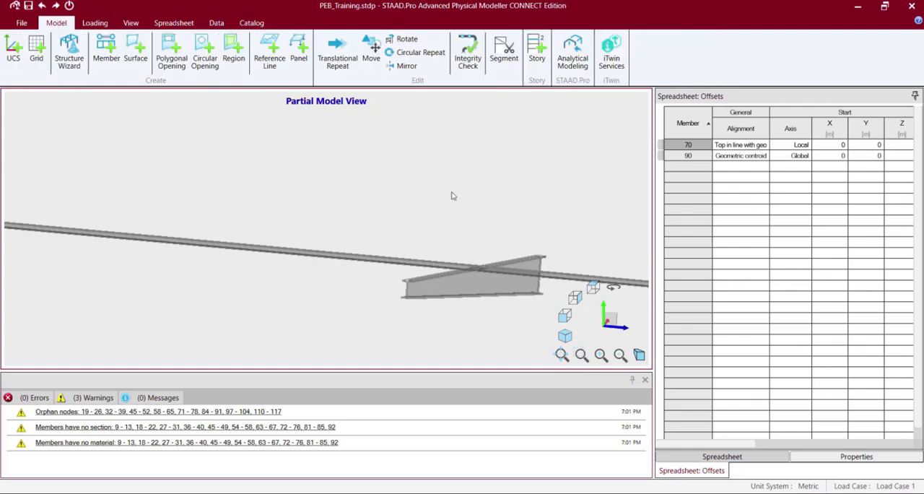
pyautogui.click(576, 47)
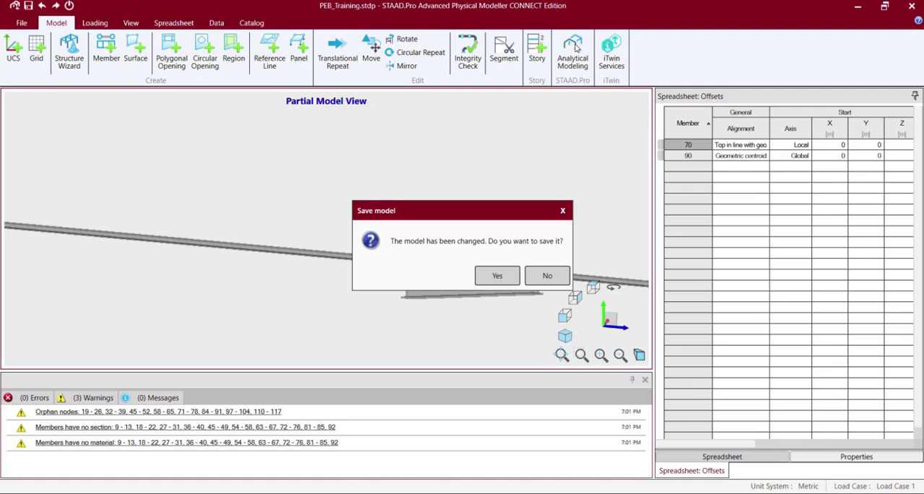
pyautogui.click(511, 276)
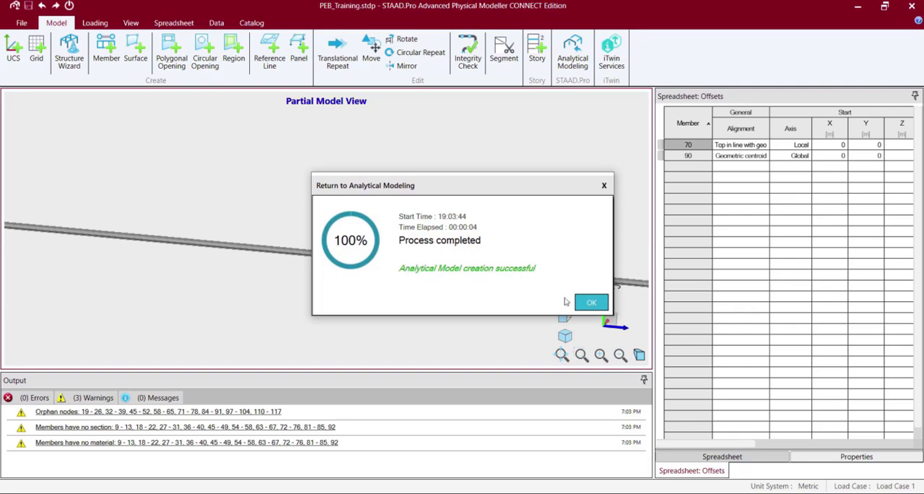
pyautogui.click(588, 306)
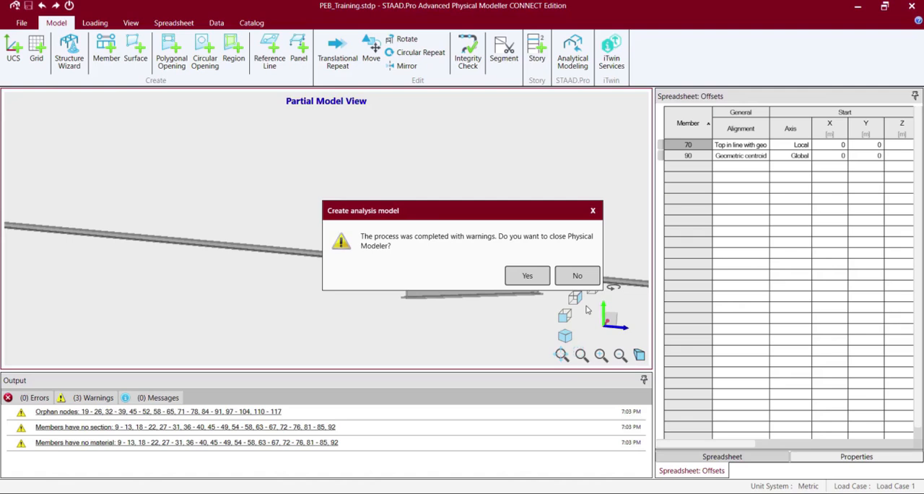
pyautogui.click(527, 275)
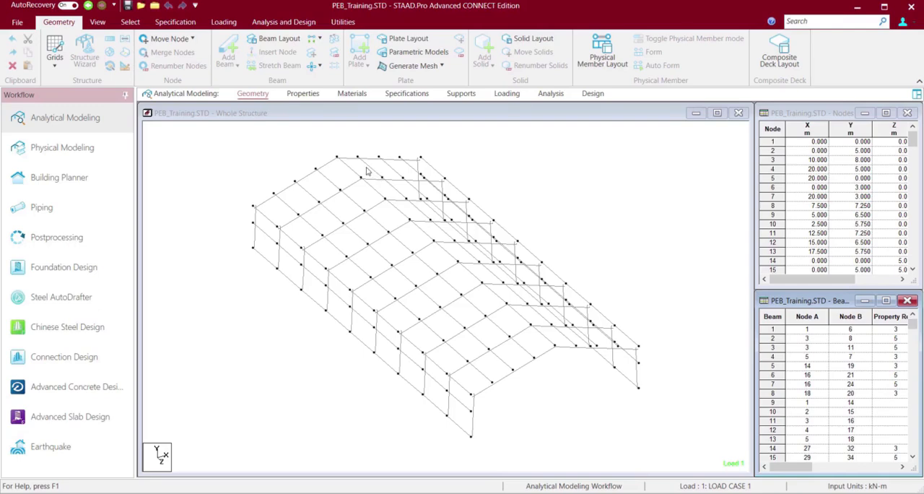
# Inspect the whole analytical wireframe from both sides, checking the frames, purlin lines and nodes of the building.
pyautogui.click(229, 156)
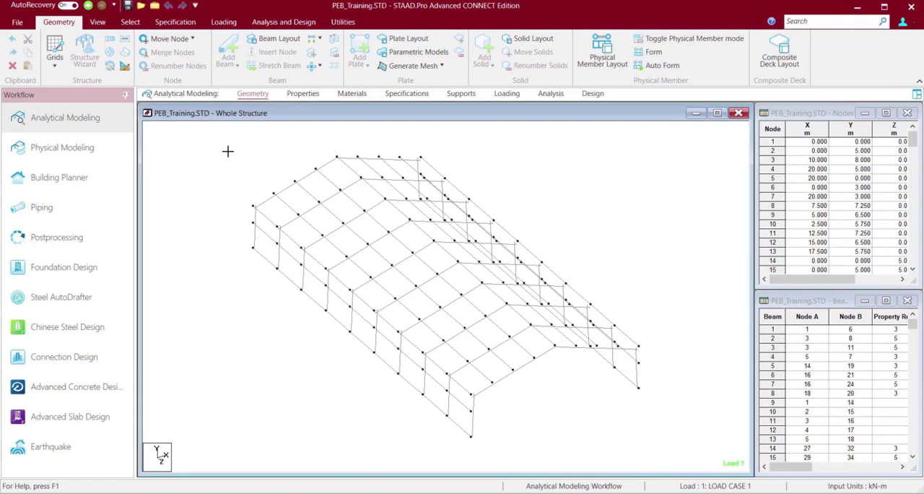
pyautogui.press('Up')
pyautogui.press('Right')
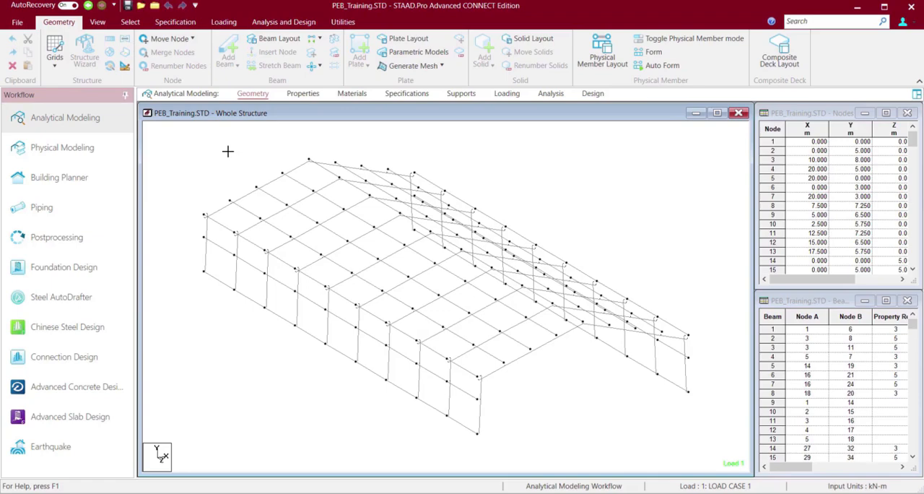
pyautogui.press('Right')
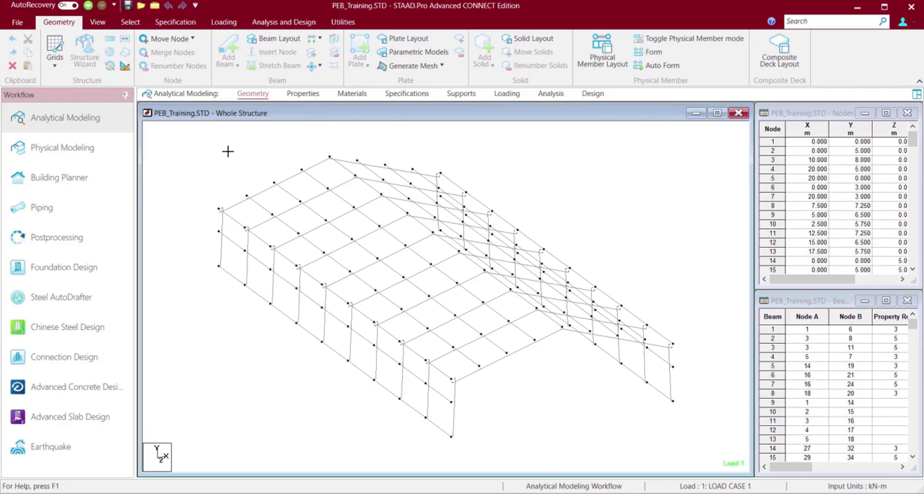
pyautogui.press('Right')
pyautogui.press('Right')
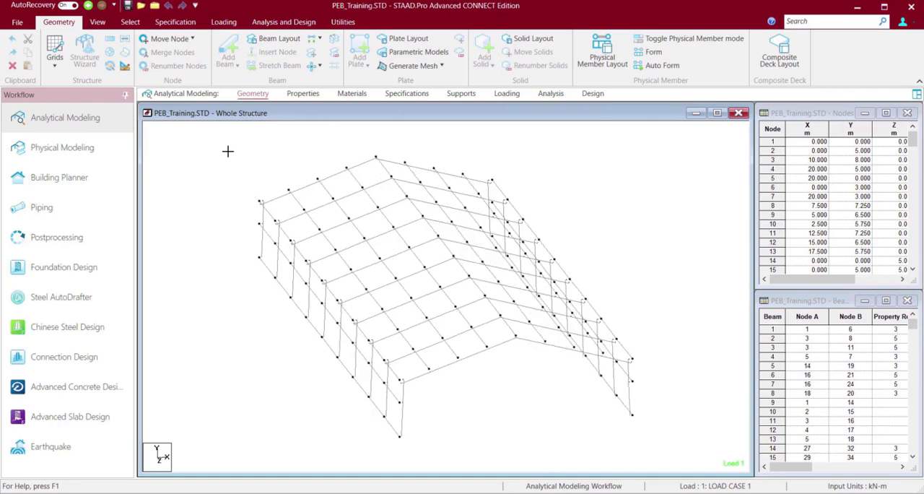
pyautogui.press('Right')
pyautogui.press('Right')
pyautogui.press('Right')
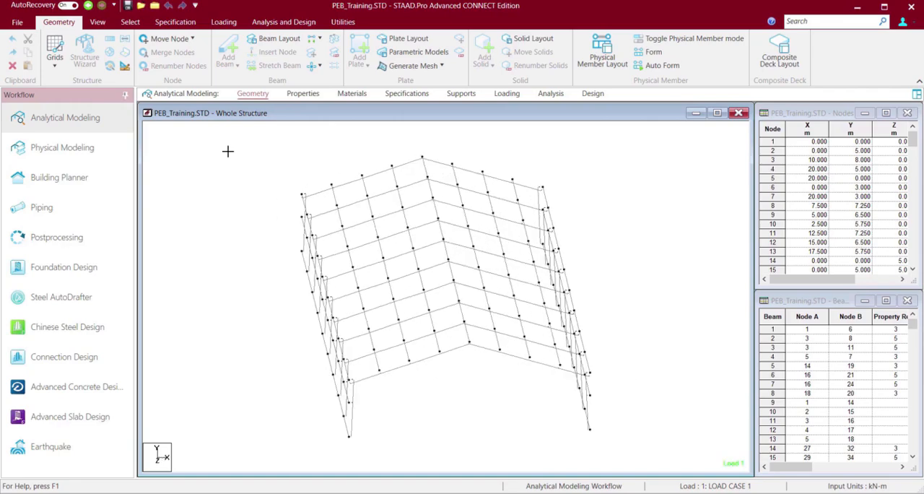
pyautogui.press('Right')
pyautogui.press('Down')
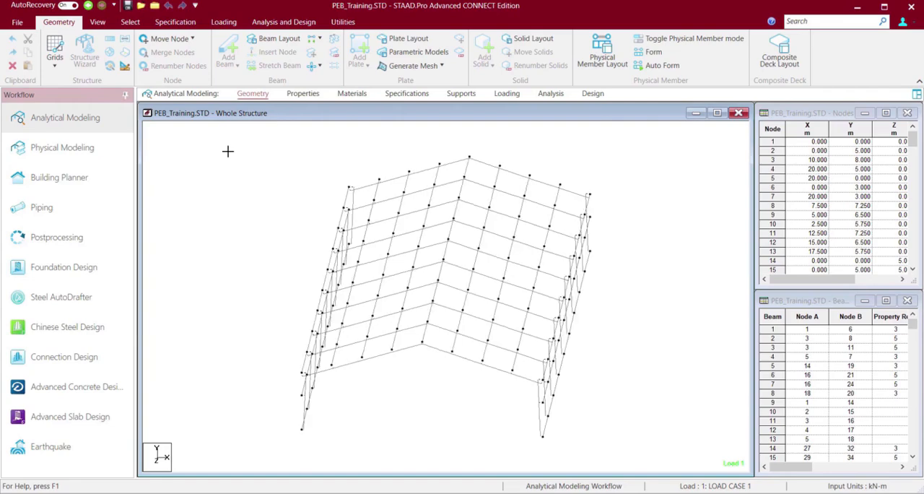
pyautogui.press('Right')
pyautogui.press('Right')
pyautogui.press('Right')
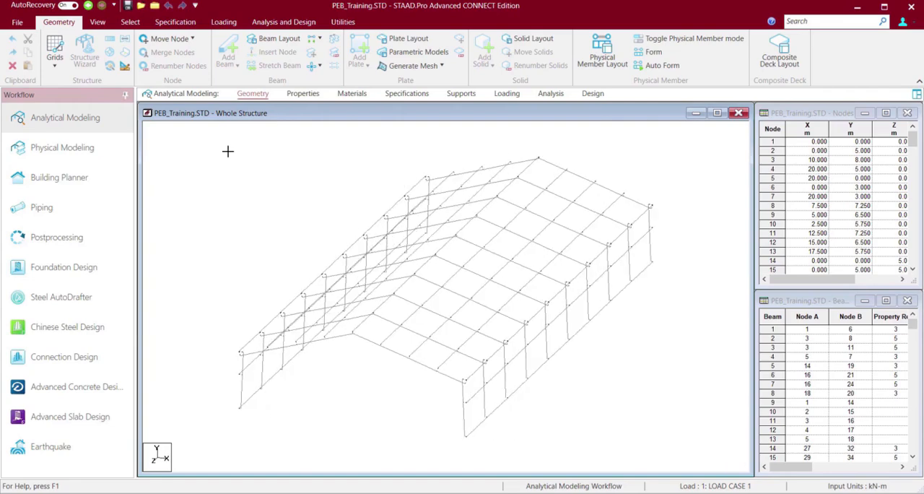
pyautogui.press('Right')
pyautogui.press('Right')
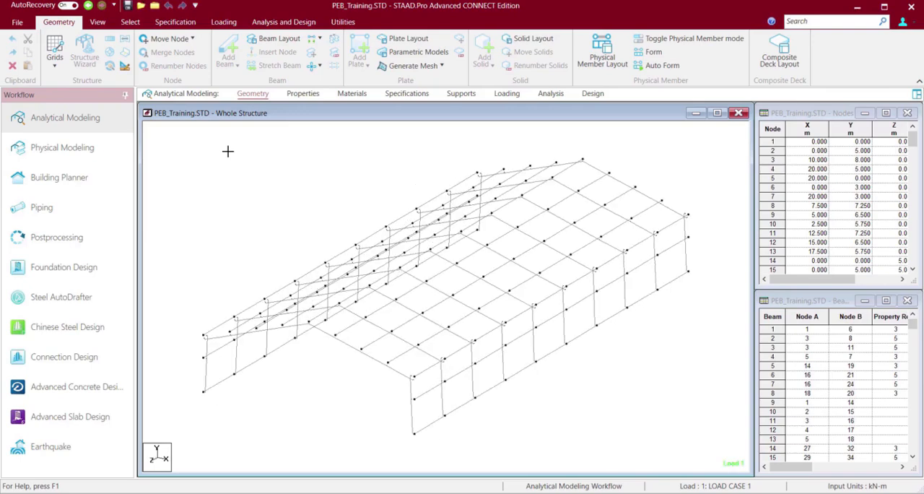
pyautogui.press('Right')
pyautogui.press('Right')
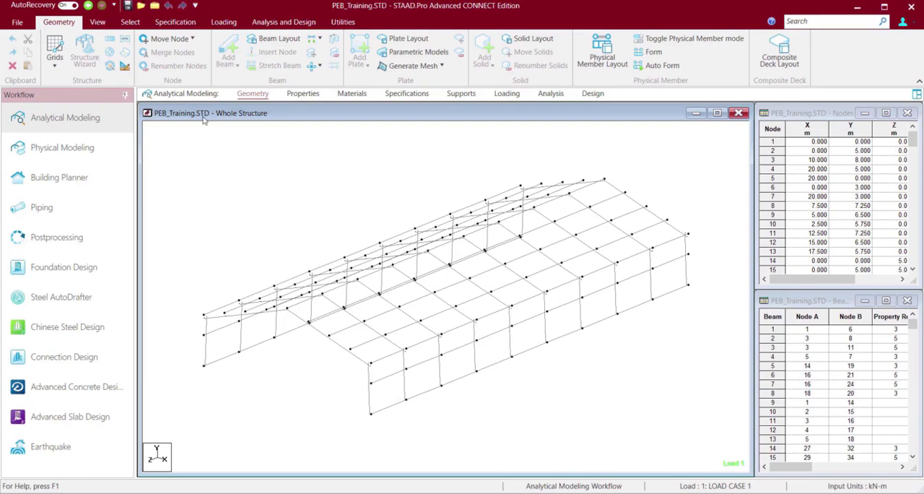
# Open a 3D rendered view of the whole analytical structure and maximize it.
pyautogui.click(96, 23)
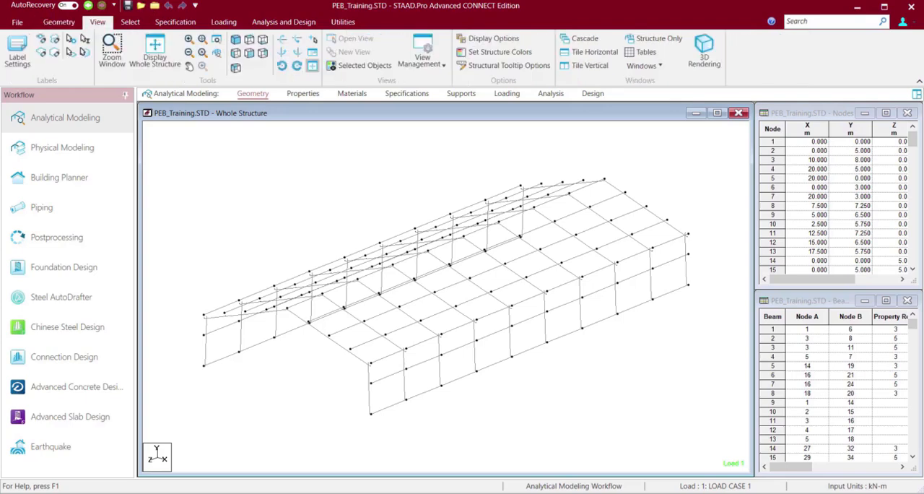
pyautogui.click(697, 64)
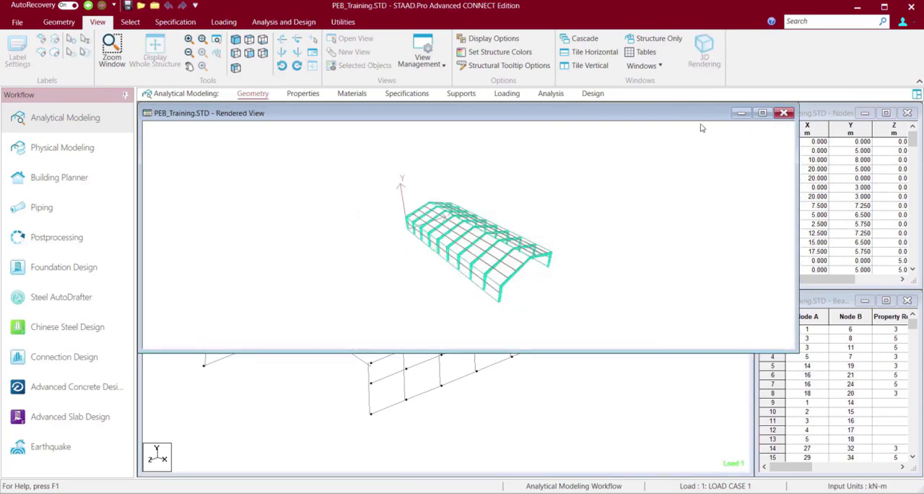
pyautogui.click(764, 114)
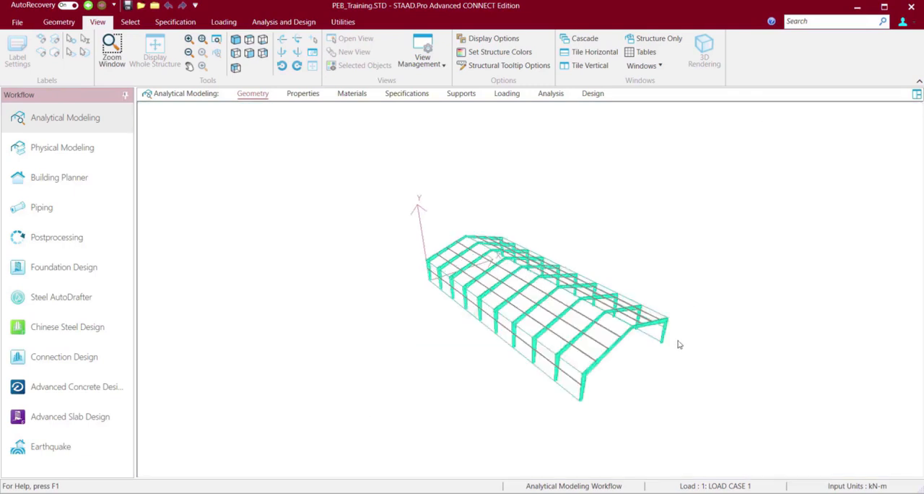
# Examine the rendered tapered frames and the purlin-to-rafter crossings at overall and close-up scale.
pyautogui.scroll(4, 669, 364)
pyautogui.scroll(-1, 670, 364)
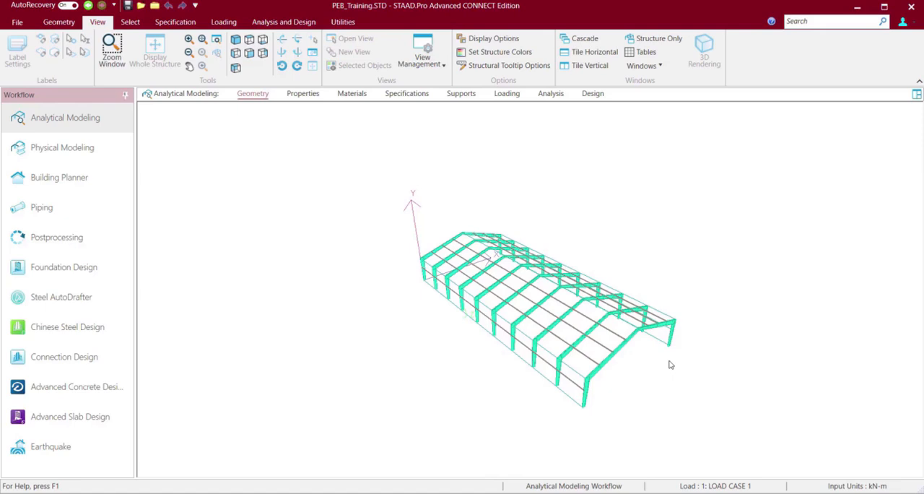
pyautogui.scroll(3, 669, 365)
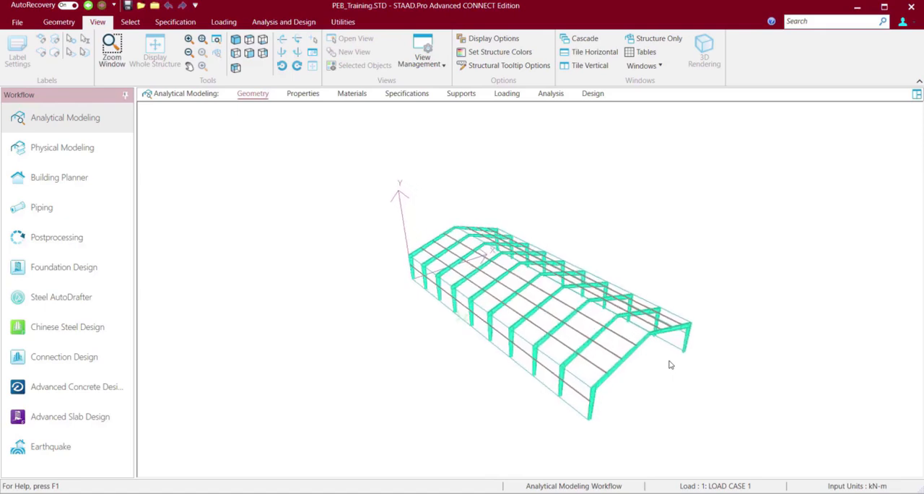
pyautogui.scroll(2, 669, 365)
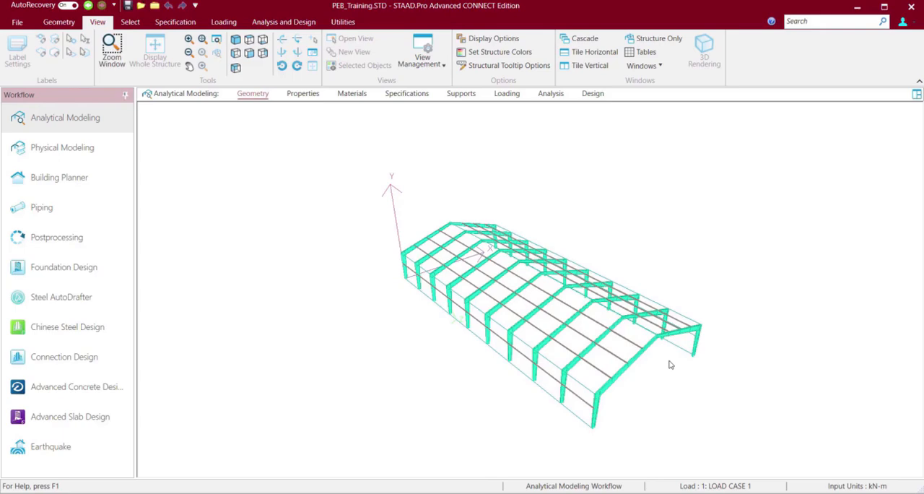
pyautogui.scroll(-4, 670, 365)
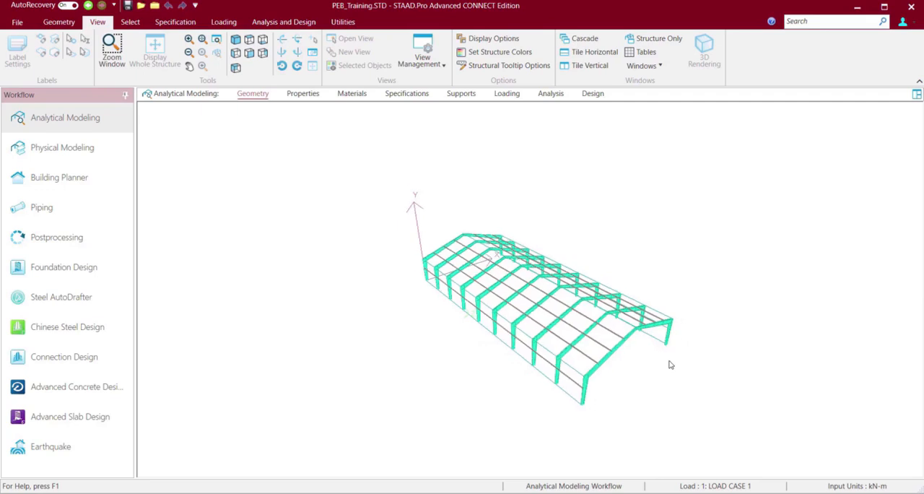
pyautogui.scroll(4, 670, 365)
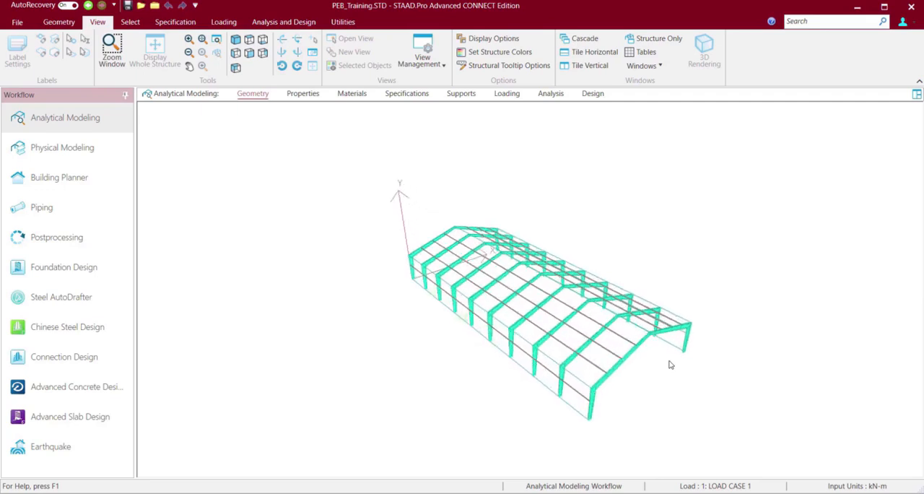
pyautogui.scroll(4, 670, 364)
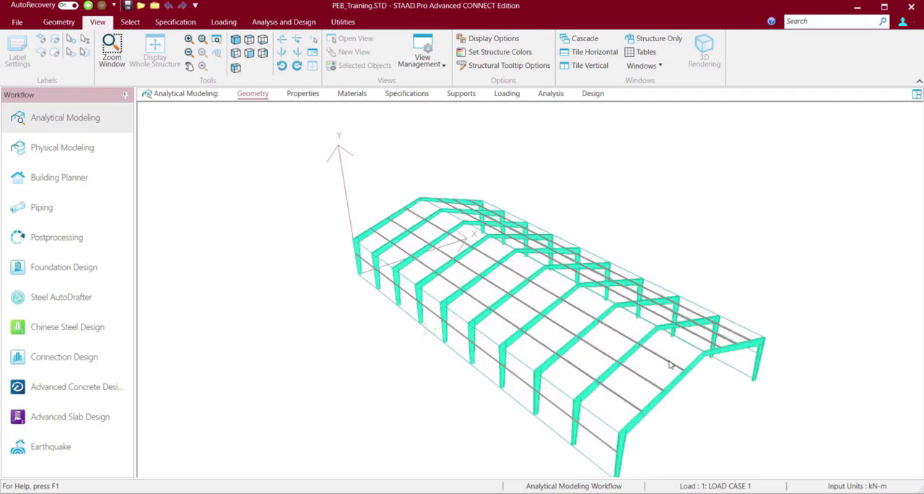
pyautogui.scroll(5, 669, 365)
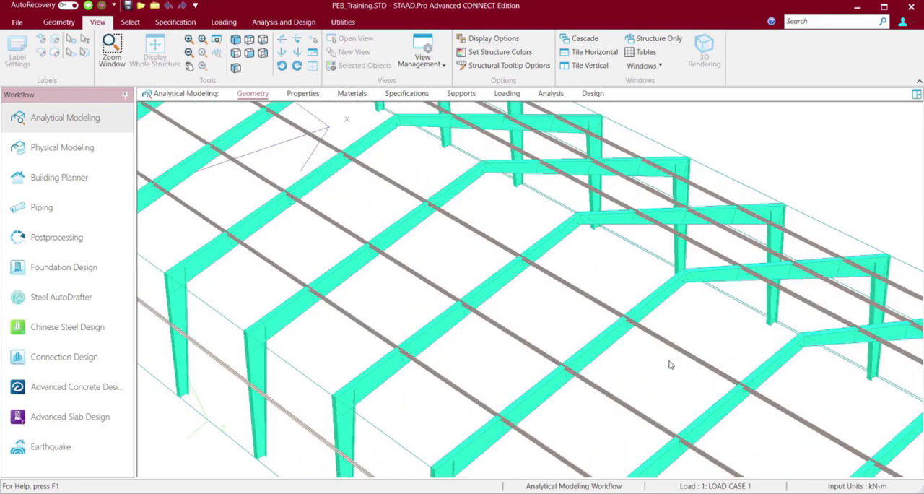
pyautogui.scroll(4, 669, 365)
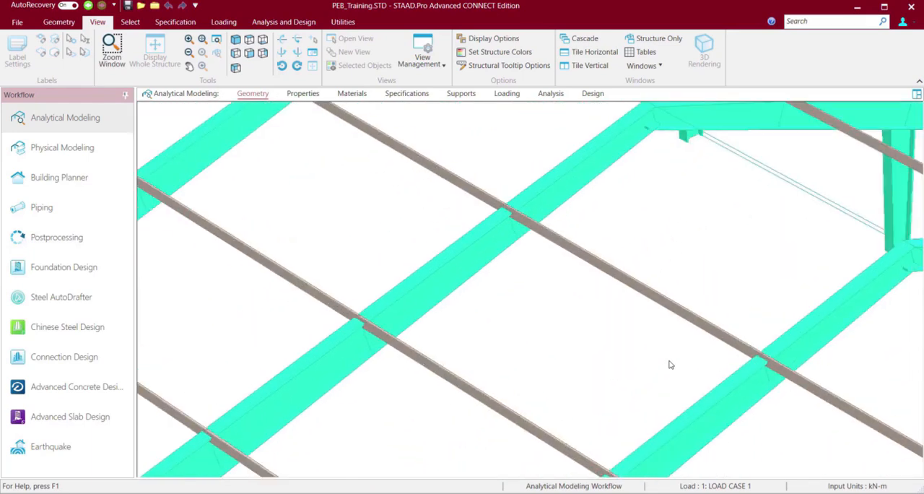
pyautogui.scroll(-5, 670, 365)
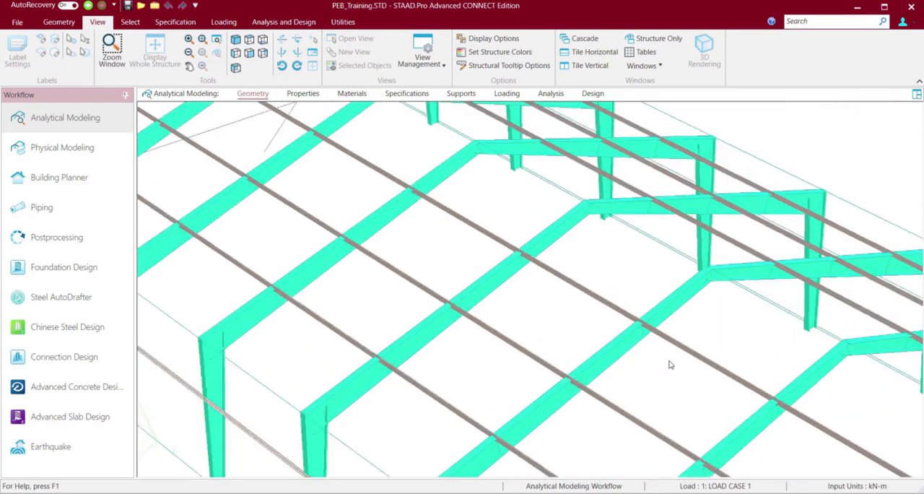
pyautogui.scroll(2, 669, 364)
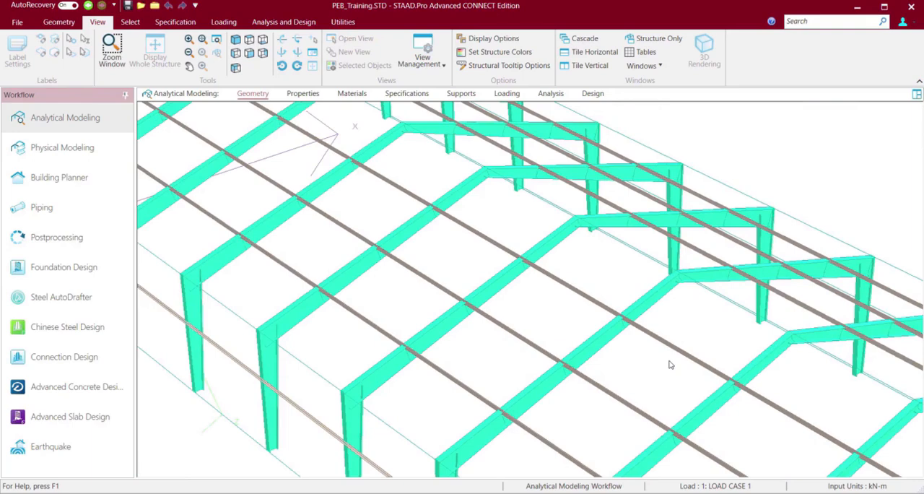
# Inspect how the purlins run over the rendered rafters from lower tilts and rotated angles along the roof.
pyautogui.press('Up')
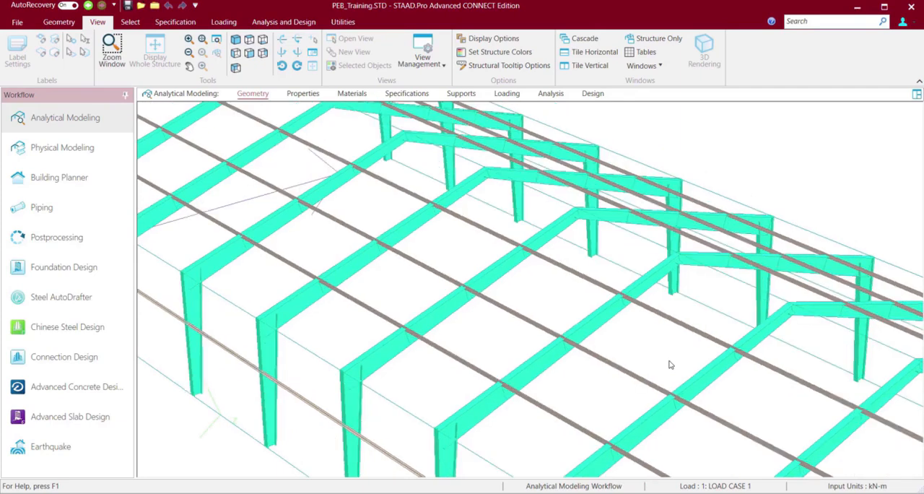
pyautogui.press('Up')
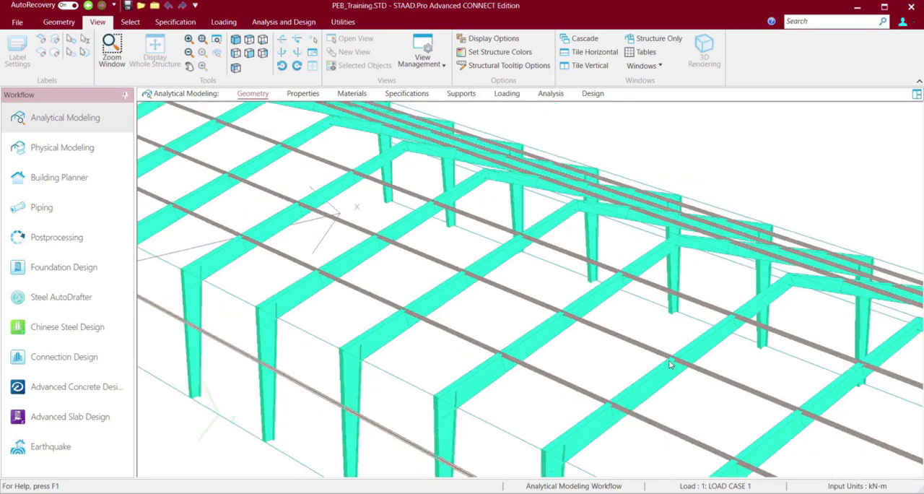
pyautogui.press('Up')
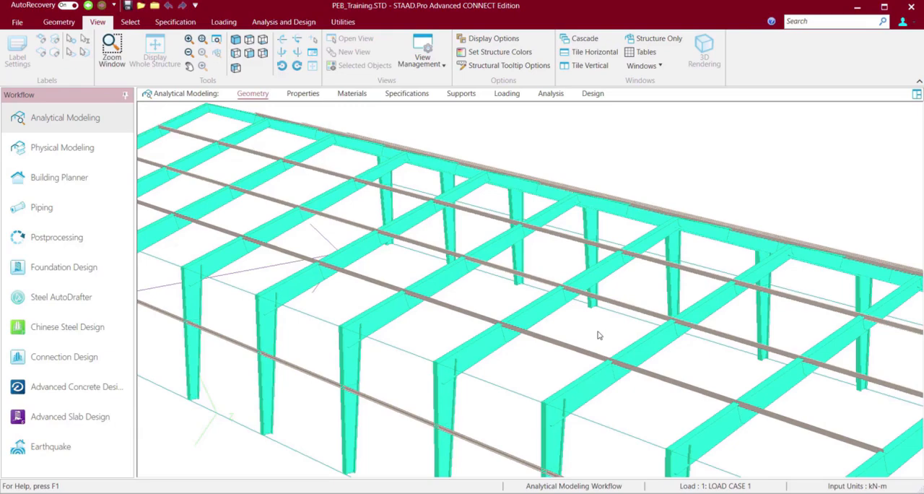
pyautogui.press('Left')
pyautogui.press('Left')
pyautogui.press('Left')
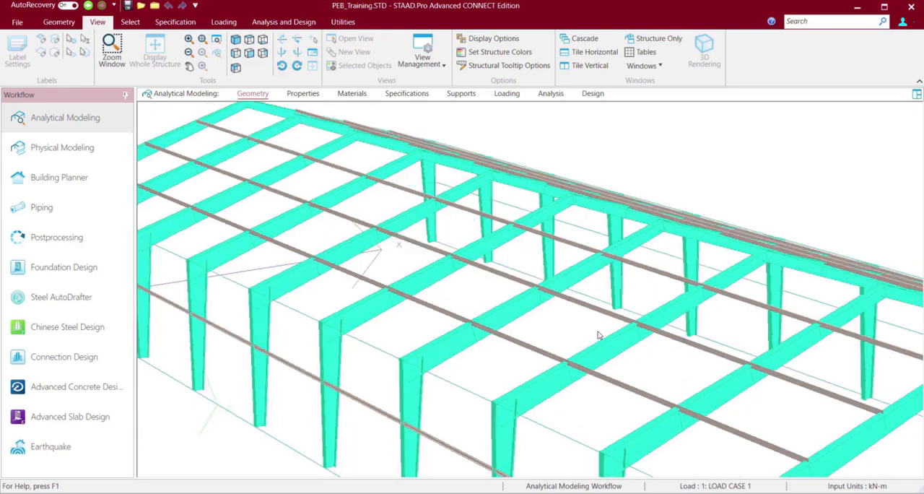
pyautogui.press('Left')
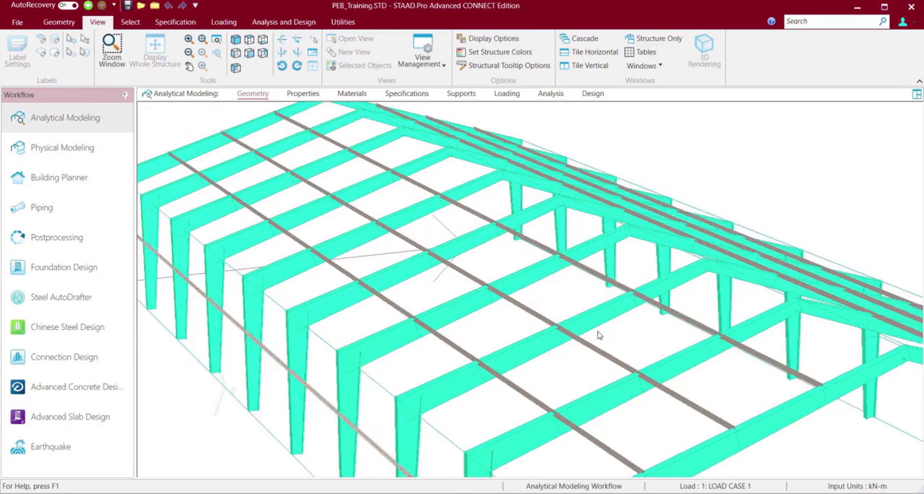
pyautogui.press('Left')
pyautogui.press('Left')
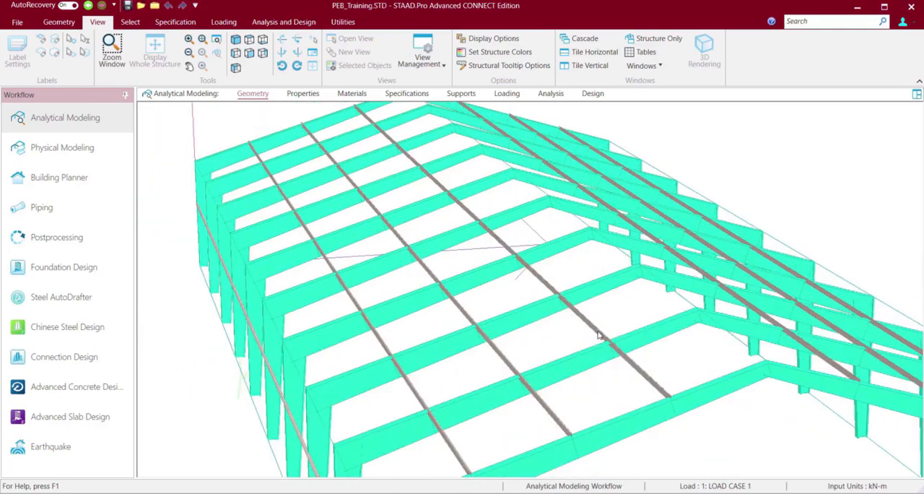
# Examine the rendered building from low and raised angles around its gable end, checking the tapered columns, rafters and side-wall member.
pyautogui.press('Left')
pyautogui.press('Down')
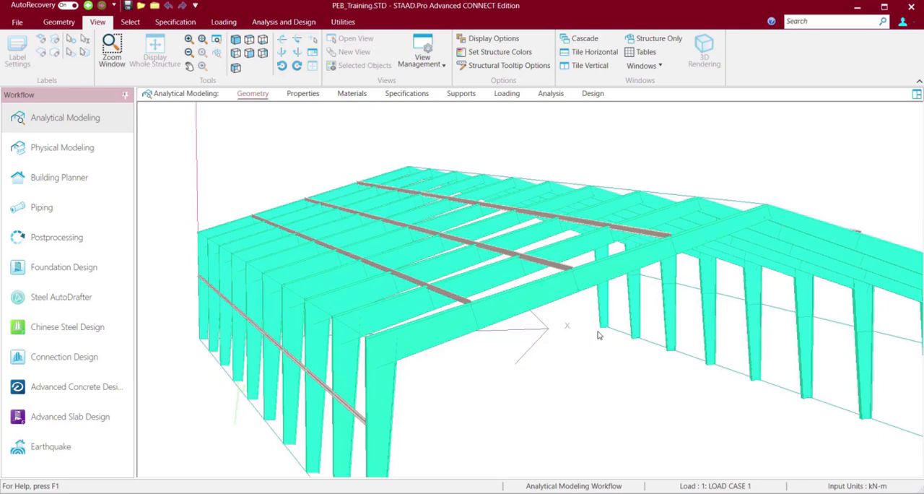
pyautogui.press('Down')
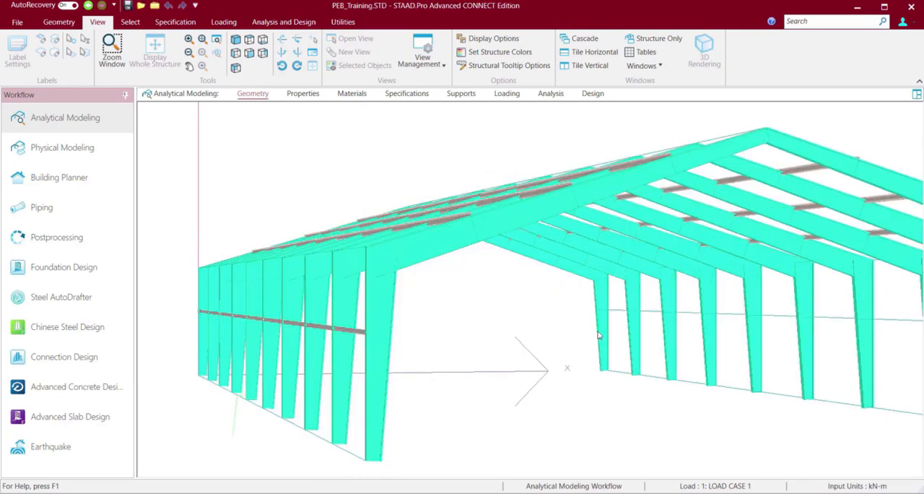
pyautogui.press('Right')
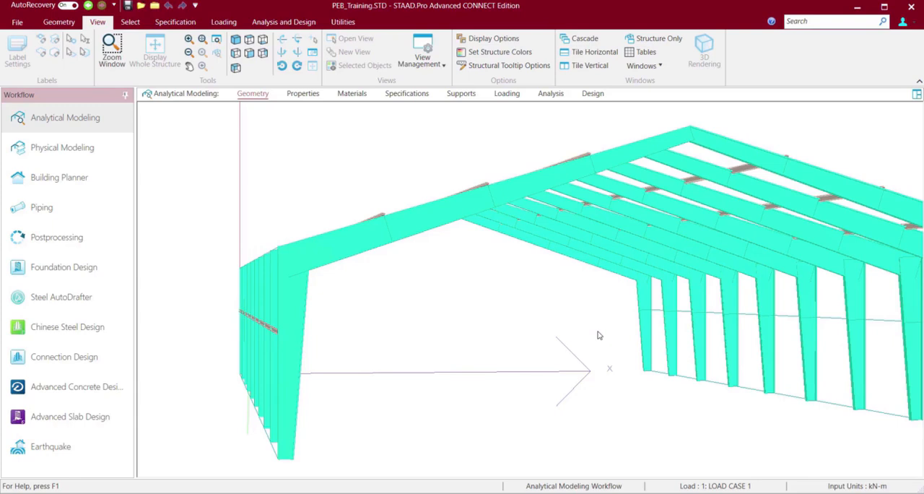
pyautogui.press('Right')
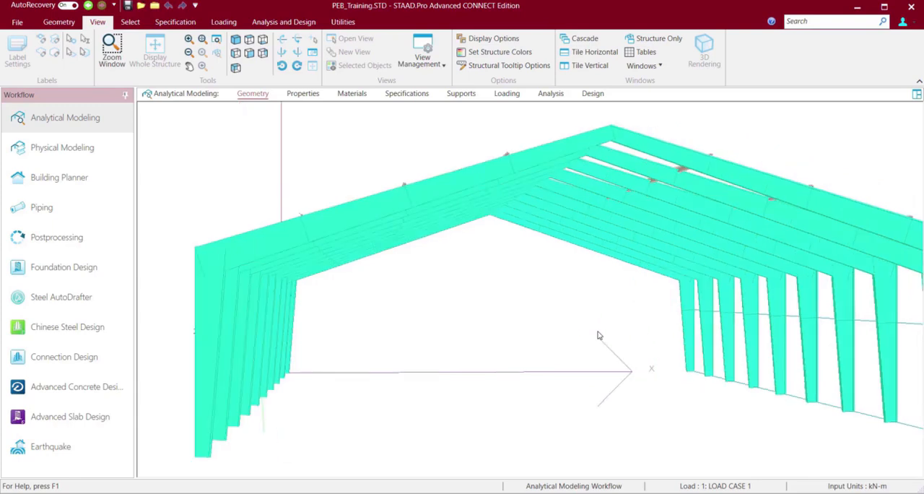
pyautogui.press('Up')
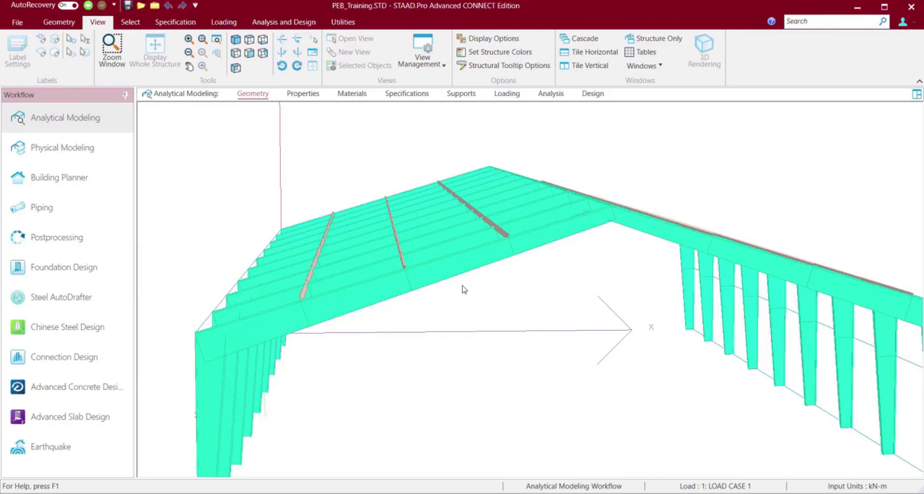
# Inspect the front rafter and the purlin ends resting on it at close range, from above and below the roof.
pyautogui.scroll(-3, 464, 290)
pyautogui.scroll(5, 465, 290)
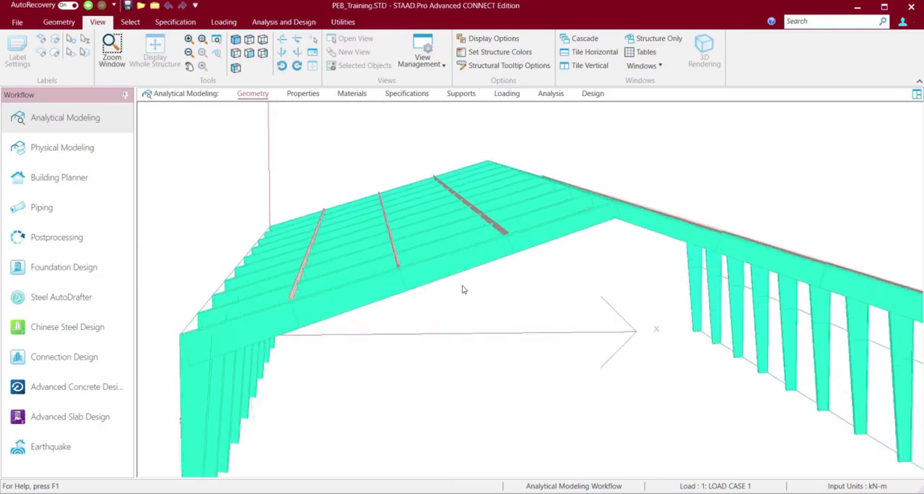
pyautogui.scroll(3, 465, 290)
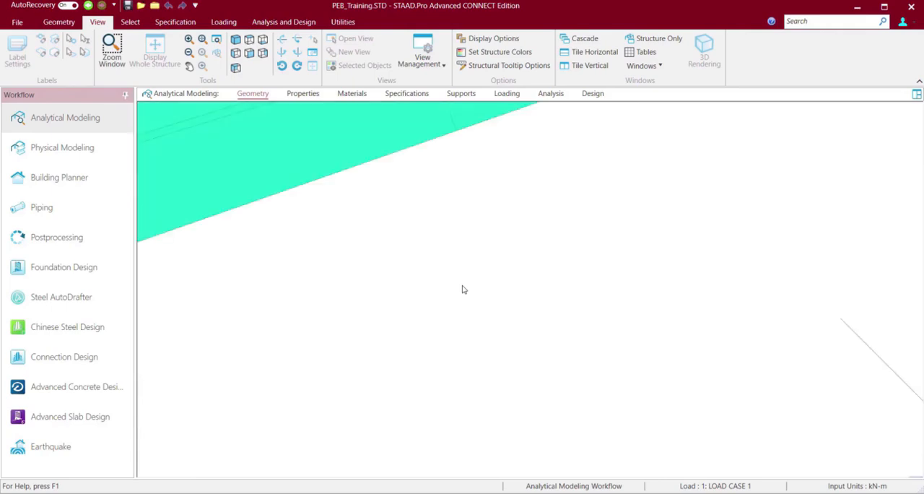
pyautogui.scroll(-3, 464, 289)
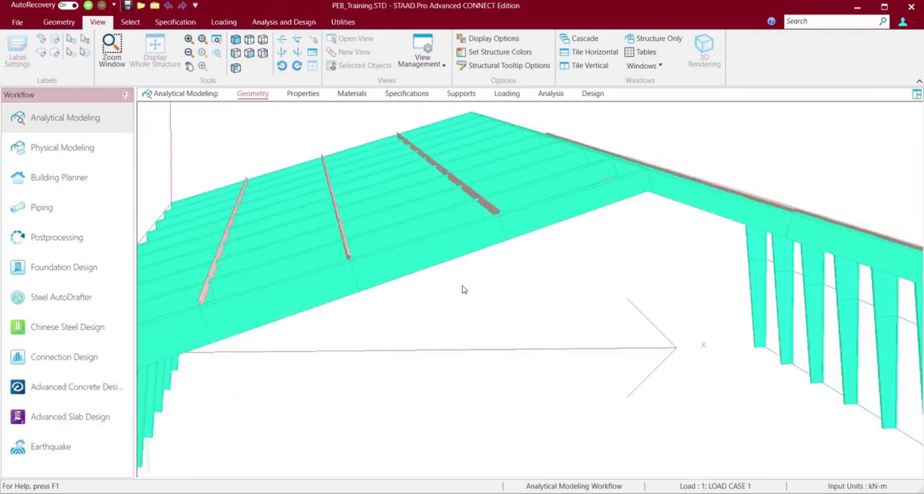
pyautogui.scroll(1, 464, 289)
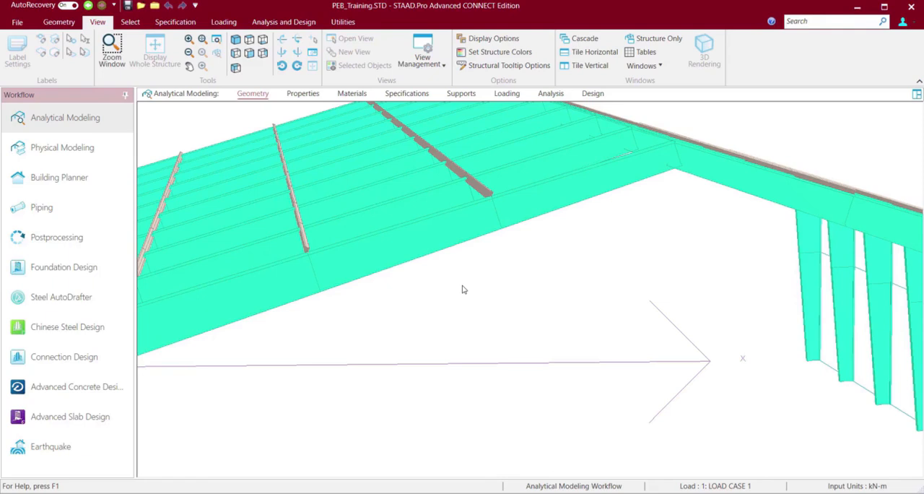
pyautogui.press('Up')
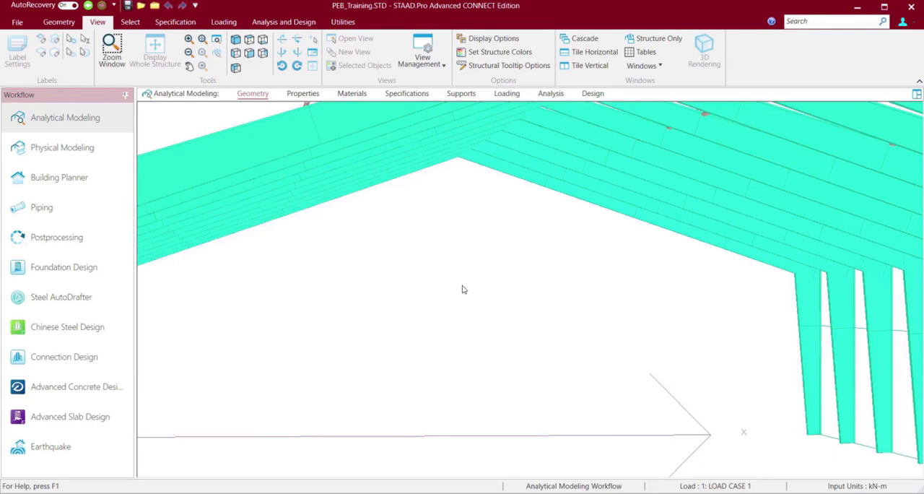
pyautogui.press('Down')
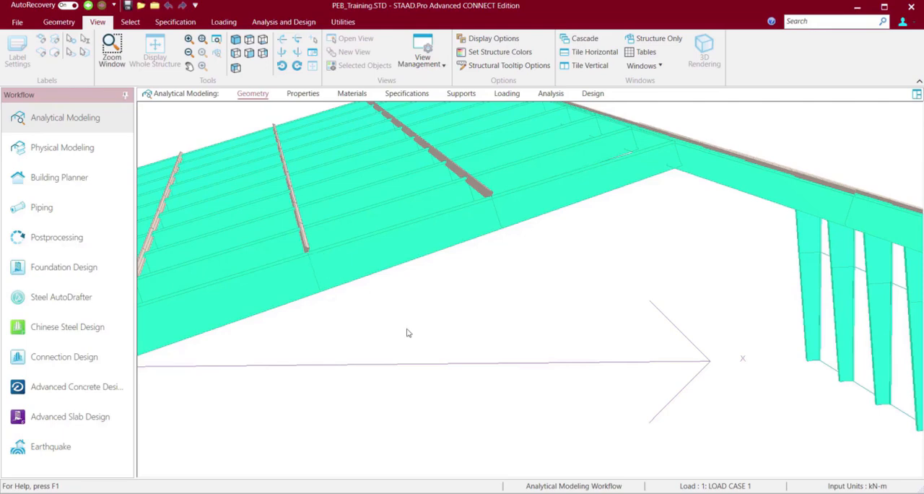
# Return to the model in the Physical Modeller and switch off the selected-objects view to show the entire structure.
pyautogui.press('Left')
pyautogui.press('Left')
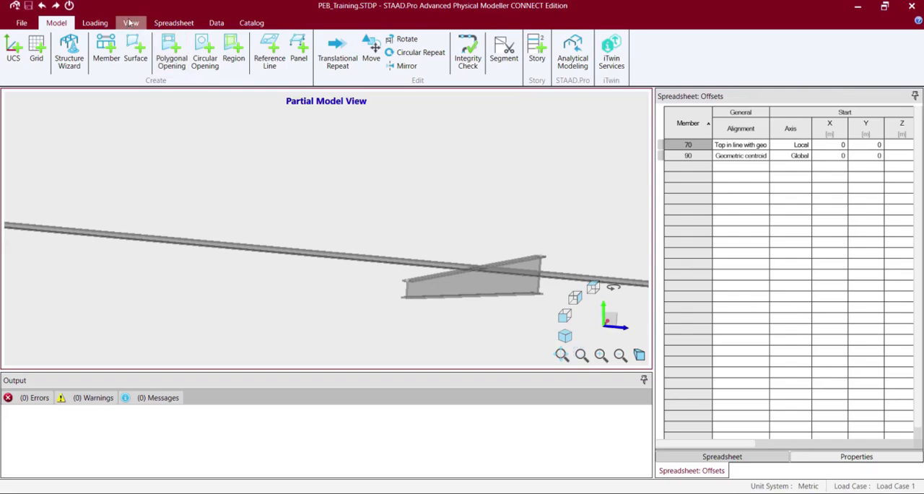
pyautogui.click(130, 22)
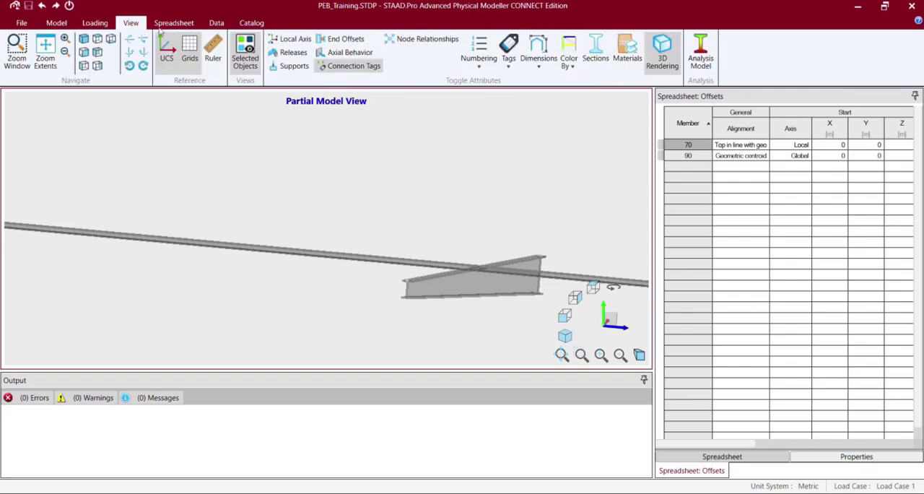
pyautogui.click(247, 59)
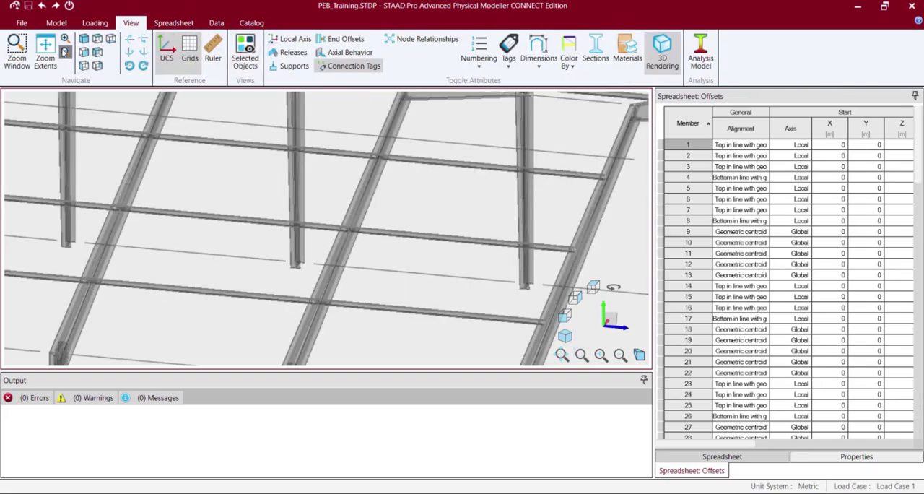
# Set the offset axis of the six intermediate roof purlins, members 86 to 91, to Local.
pyautogui.click(84, 39)
pyautogui.click(289, 236)
pyautogui.keyDown('ctrl'); pyautogui.click(292, 231); pyautogui.keyUp('ctrl')
pyautogui.keyDown('ctrl'); pyautogui.click(310, 219); pyautogui.keyUp('ctrl')
pyautogui.keyDown('ctrl'); pyautogui.click(344, 199); pyautogui.keyUp('ctrl')
pyautogui.moveTo(462, 142); pyautogui.dragTo(442, 199, button='middle')
pyautogui.keyDown('ctrl'); pyautogui.click(409, 324); pyautogui.keyUp('ctrl')
pyautogui.click(431, 328)
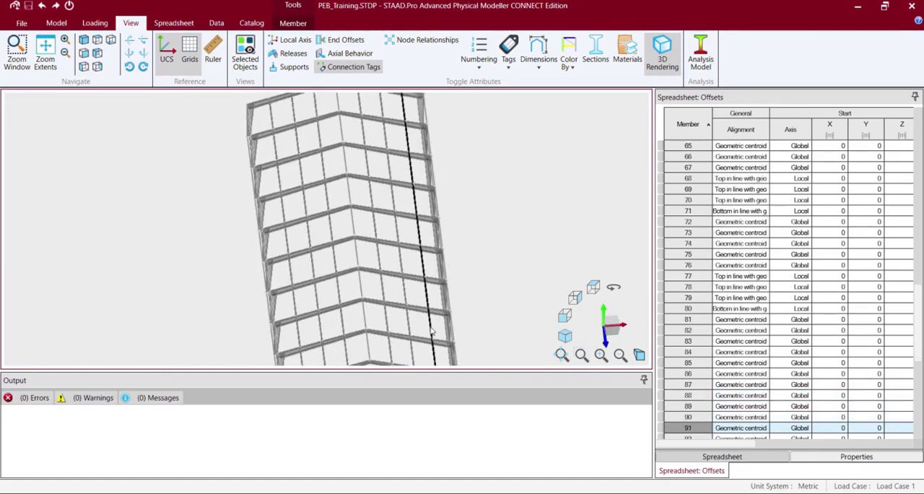
pyautogui.keyDown('ctrl'); pyautogui.click(298, 329); pyautogui.keyUp('ctrl')
pyautogui.keyDown('ctrl'); pyautogui.click(321, 328); pyautogui.keyUp('ctrl')
pyautogui.keyDown('ctrl'); pyautogui.click(345, 327); pyautogui.keyUp('ctrl')
pyautogui.keyDown('ctrl'); pyautogui.click(388, 319); pyautogui.keyUp('ctrl')
pyautogui.keyDown('ctrl'); pyautogui.click(410, 320); pyautogui.keyUp('ctrl')
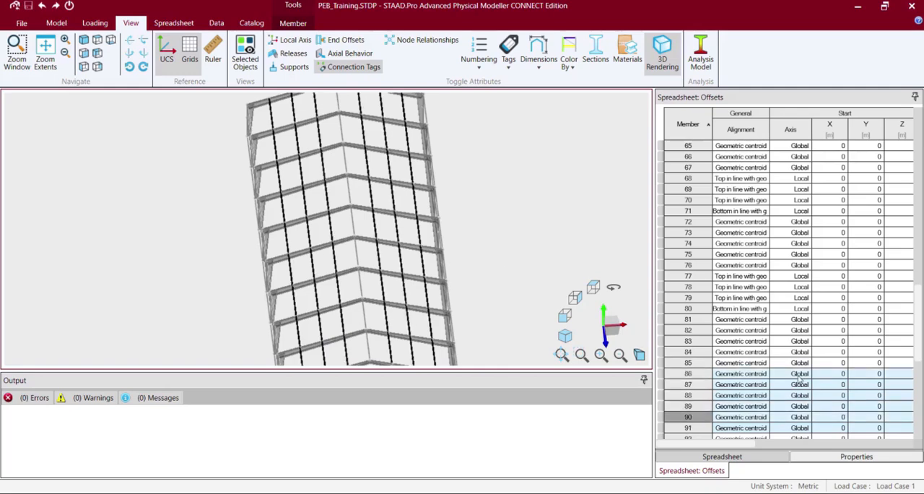
pyautogui.click(798, 380)
pyautogui.click(800, 380)
pyautogui.click(793, 405)
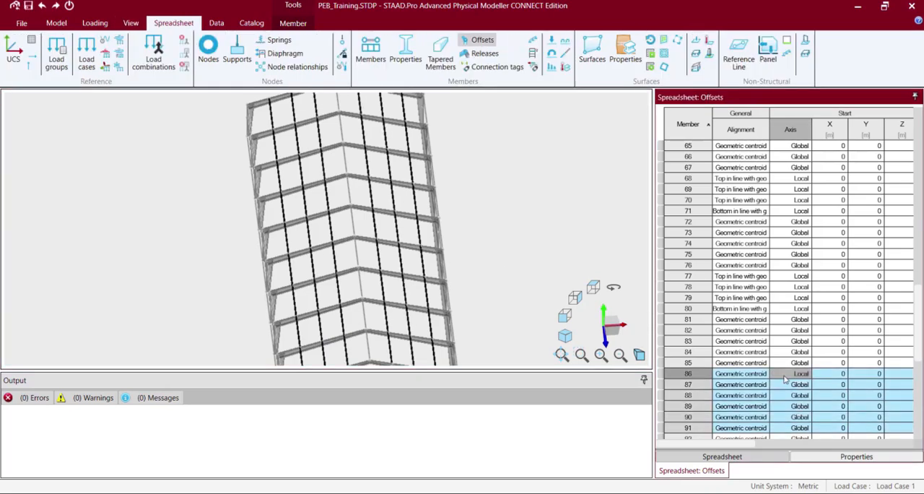
pyautogui.click(787, 386)
pyautogui.moveTo(784, 385); pyautogui.dragTo(792, 429)
pyautogui.write('Local Local Local Local Local')
# Set the offset alignment of purlins 86 to 91 to Top in line with geometric centroid.
pyautogui.click(757, 375)
pyautogui.click(758, 375)
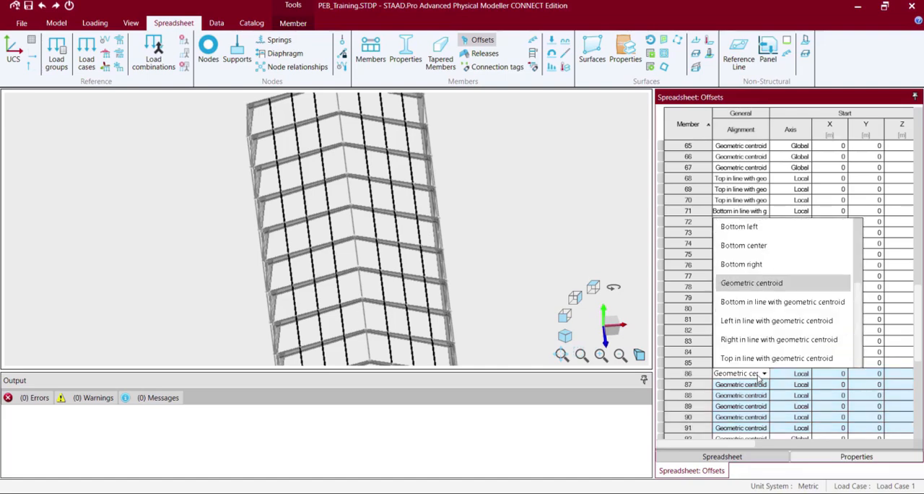
pyautogui.click(748, 358)
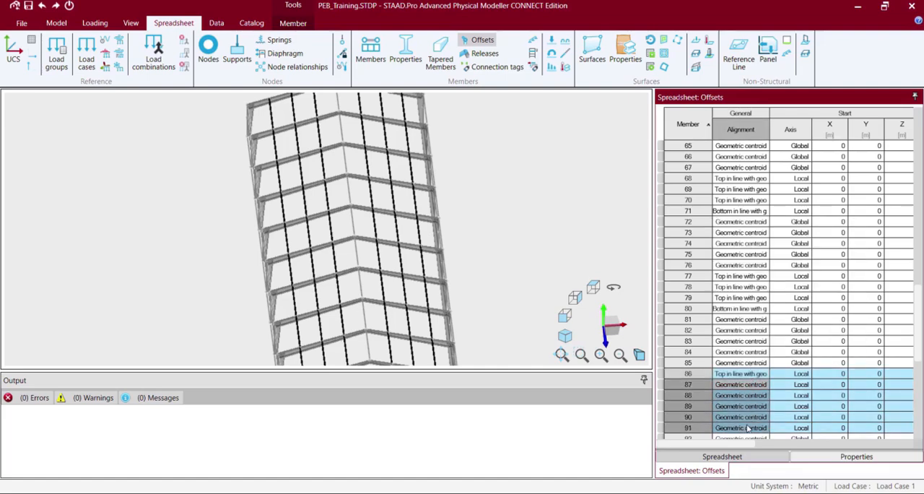
pyautogui.click(180, 171)
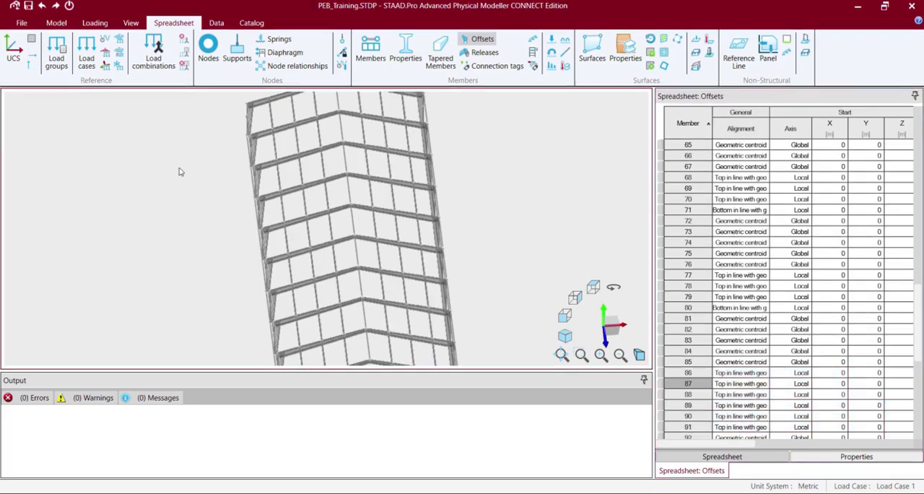
# Examine the purlin-to-rafter crossings near the ridge at close range and from a lower tilt.
pyautogui.click(130, 22)
pyautogui.click(65, 39)
pyautogui.click(67, 40)
pyautogui.click(66, 40)
pyautogui.click(66, 40)
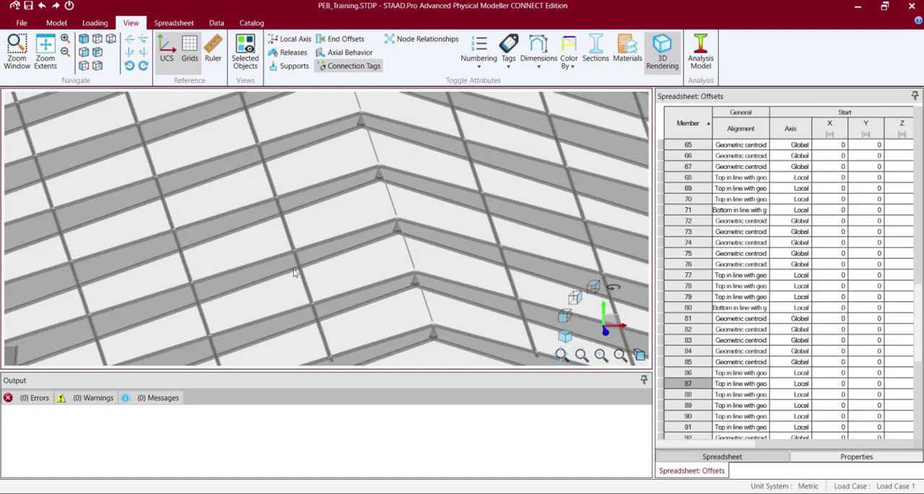
pyautogui.click(294, 270)
pyautogui.press('Up')
pyautogui.press('Up')
pyautogui.press('Up')
pyautogui.press('Down')
pyautogui.press('Down')
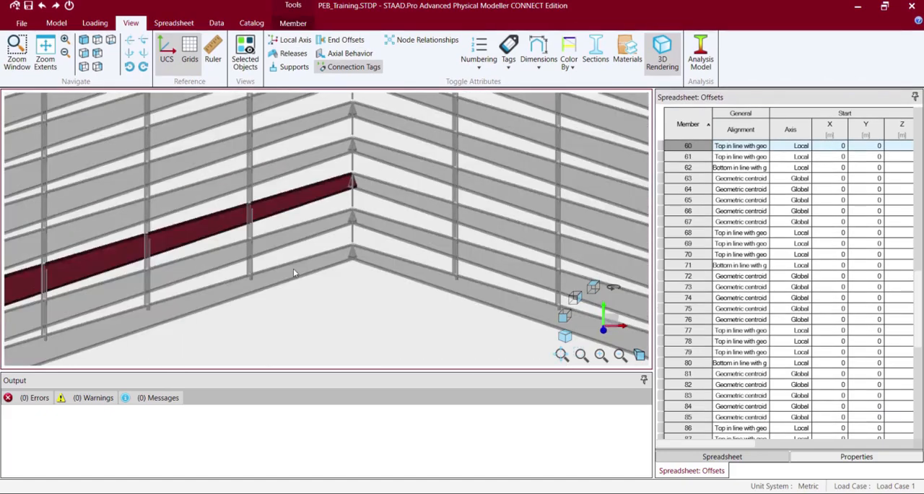
# Examine the whole roof framing from several rotated and tilted angles to check the purlin positions.
pyautogui.click(66, 53)
pyautogui.click(65, 54)
pyautogui.click(66, 53)
pyautogui.click(66, 54)
pyautogui.click(110, 159)
pyautogui.press('Right')
pyautogui.press('Right')
pyautogui.press('Right')
pyautogui.press('Down')
pyautogui.press('Left')
pyautogui.press('Left')
pyautogui.press('Down')
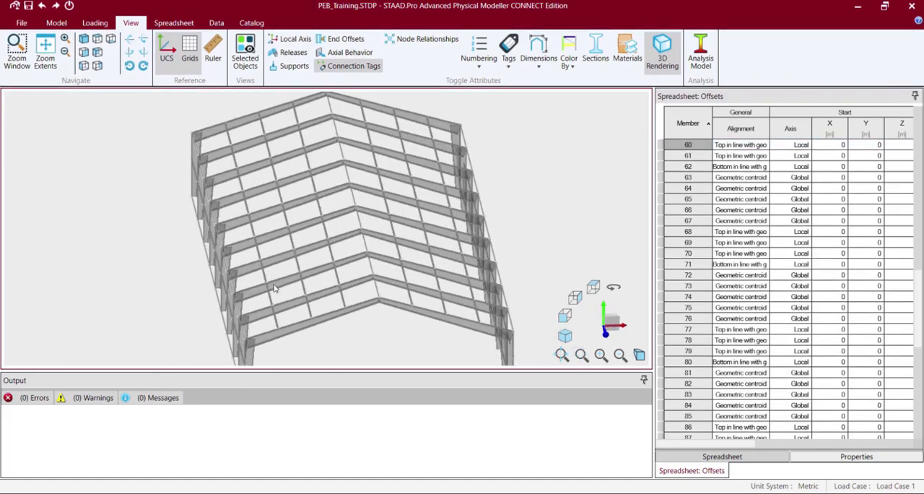
# Reset the offset alignment of the six roof purlins, members 86 to 91, to Geometric centroid.
pyautogui.click(270, 299)
pyautogui.keyDown('ctrl'); pyautogui.click(304, 288); pyautogui.keyUp('ctrl')
pyautogui.keyDown('ctrl'); pyautogui.click(339, 279); pyautogui.keyUp('ctrl')
pyautogui.keyDown('ctrl'); pyautogui.click(406, 281); pyautogui.keyUp('ctrl')
pyautogui.keyDown('ctrl'); pyautogui.click(436, 282); pyautogui.keyUp('ctrl')
pyautogui.keyDown('ctrl'); pyautogui.click(471, 292); pyautogui.keyUp('ctrl')
pyautogui.click(759, 377)
pyautogui.click(760, 375)
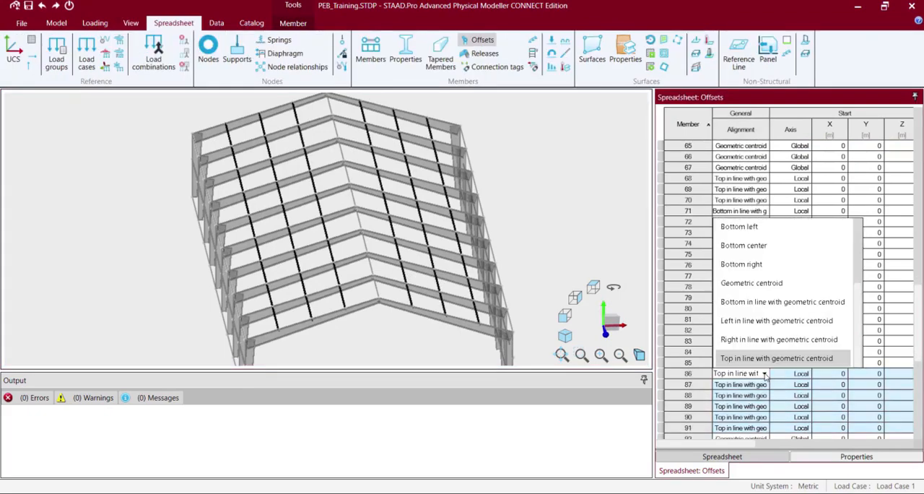
pyautogui.click(752, 282)
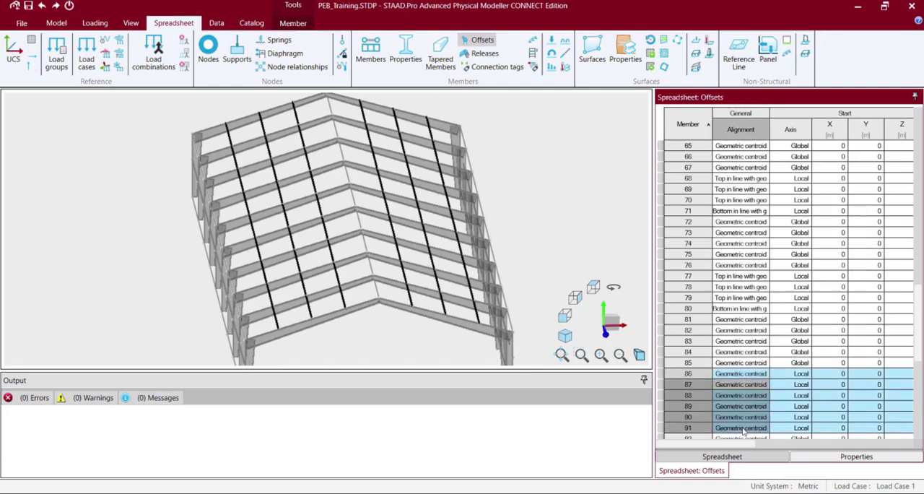
# Set the alignment of purlins 86 to 91 to Bottom in line with geometric centroid and check their position on the front rafter.
pyautogui.click(738, 375)
pyautogui.press('Down')
pyautogui.press('Return')
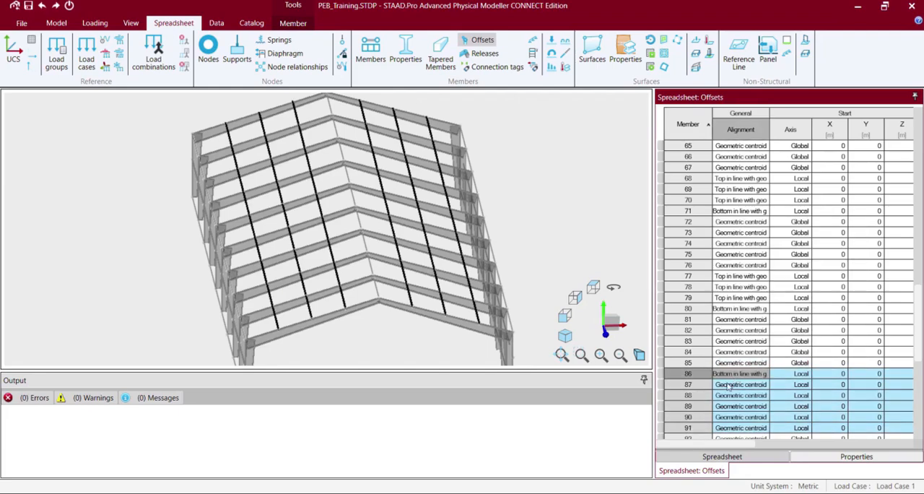
pyautogui.click(556, 232)
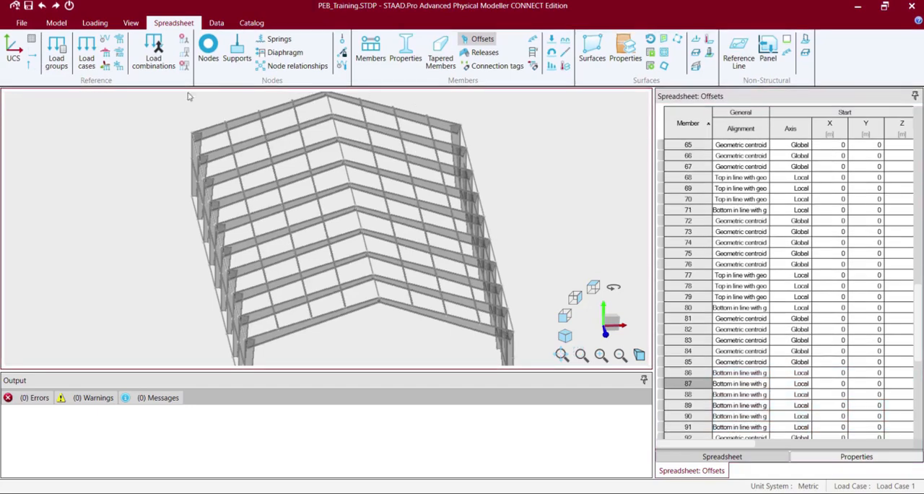
pyautogui.click(130, 27)
pyautogui.scroll(10, 239, 281)
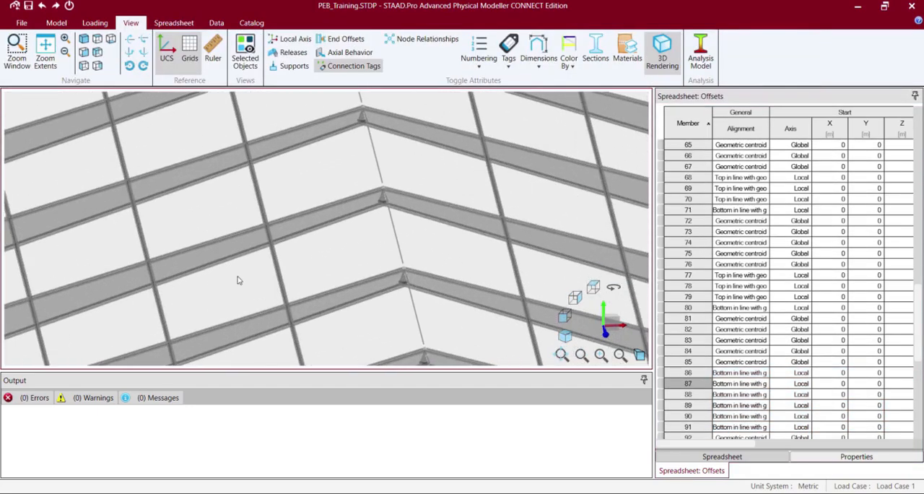
pyautogui.click(66, 39)
pyautogui.moveTo(156, 163); pyautogui.dragTo(322, 252, button='middle')
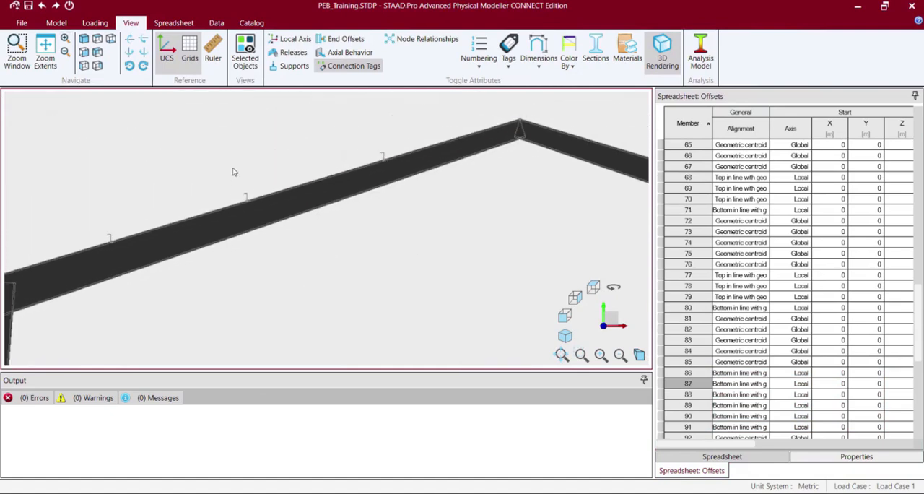
# Transfer the model to Analytical Modeling, saving the changes and closing the Physical Modeler despite the warnings.
pyautogui.click(57, 22)
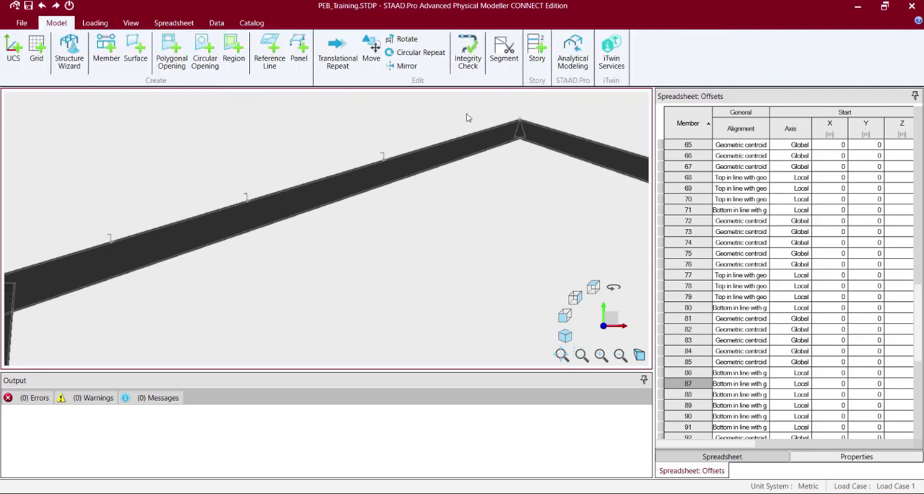
pyautogui.click(559, 70)
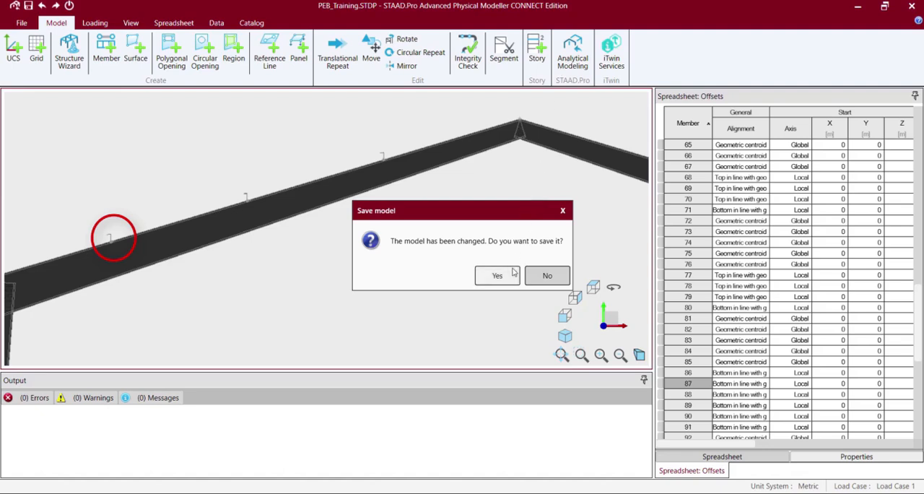
pyautogui.click(511, 272)
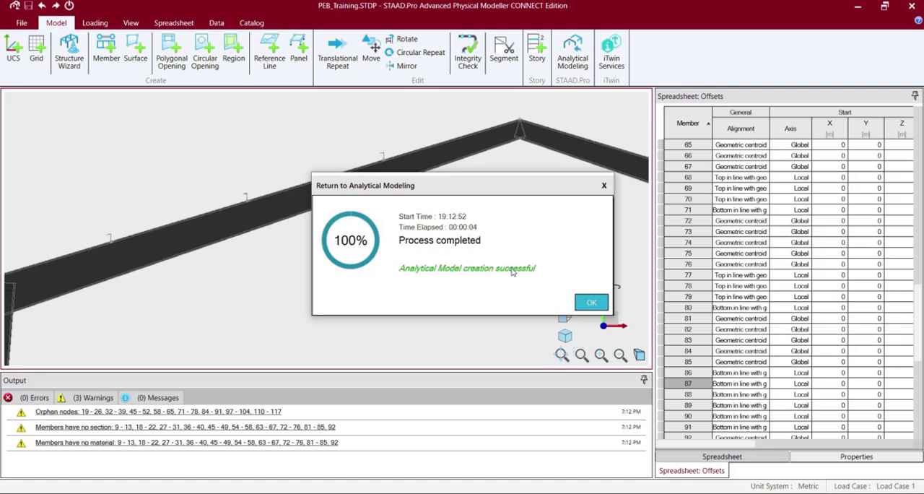
pyautogui.click(590, 303)
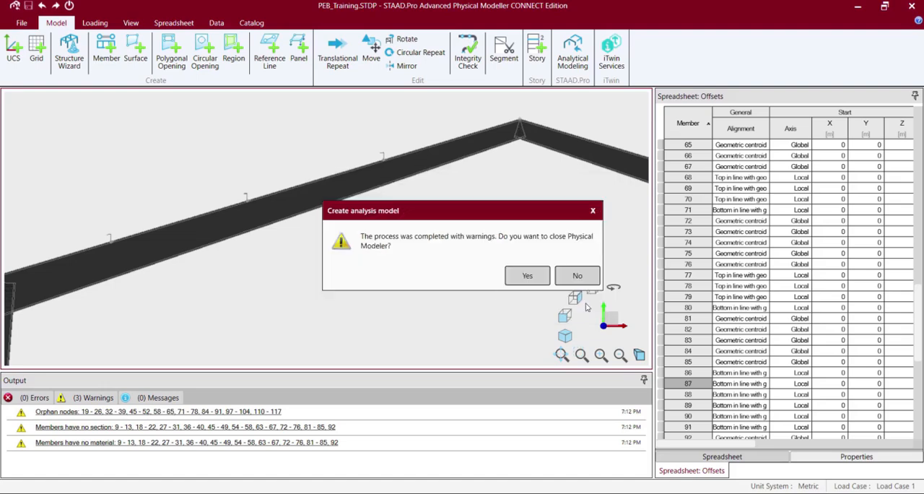
pyautogui.click(531, 276)
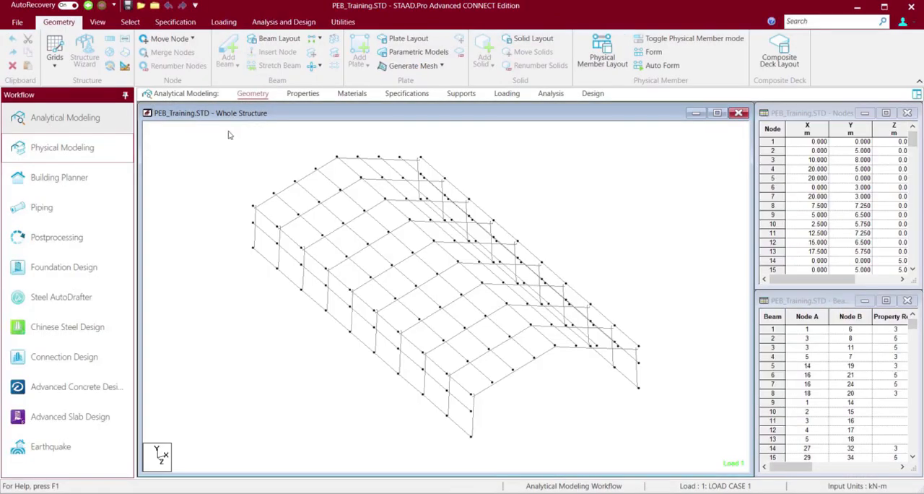
# Open the 3D rendered view of the analytical model and maximize it.
pyautogui.click(101, 23)
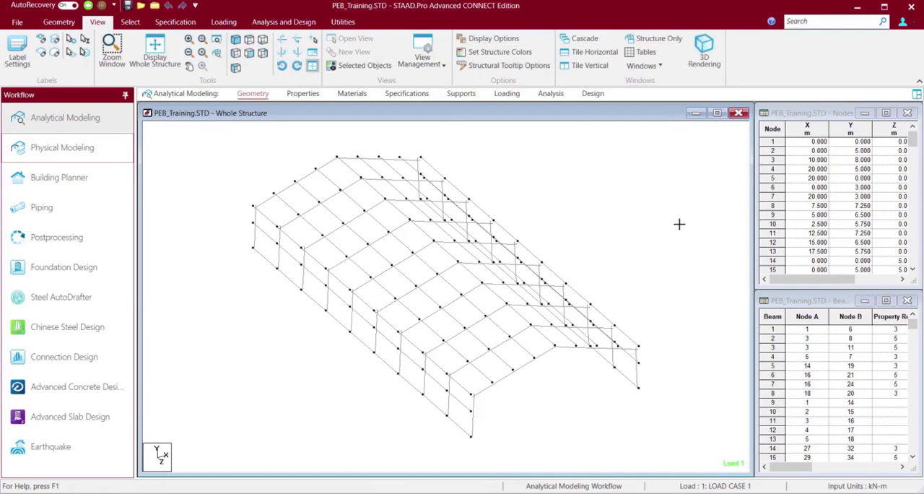
pyautogui.click(703, 47)
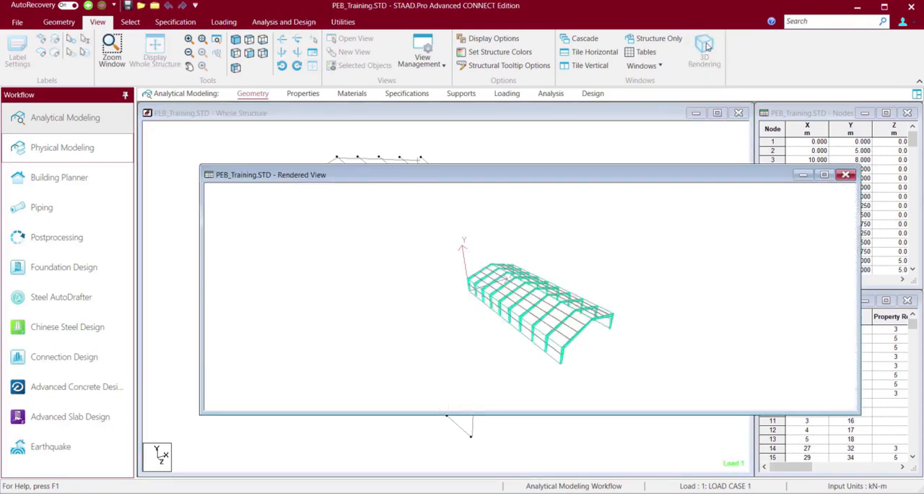
pyautogui.click(824, 175)
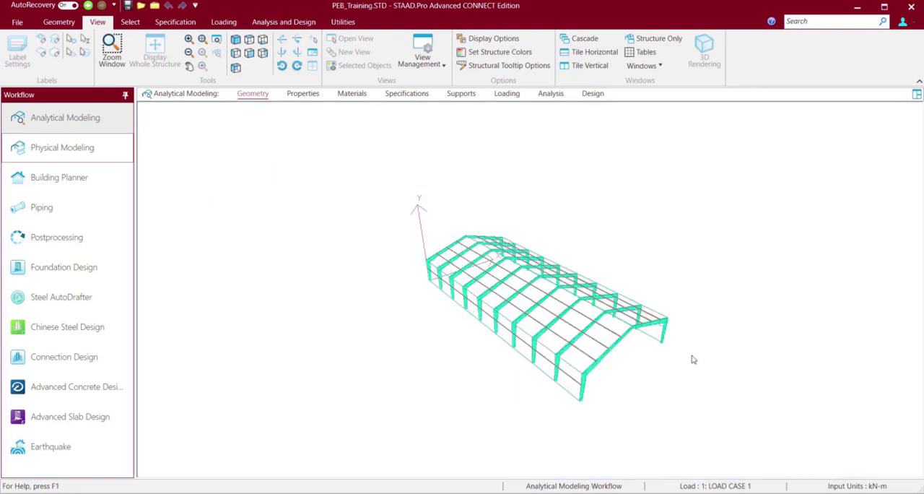
# Examine the rendered building from raised and low angles, rotating round to its gable end.
pyautogui.press('Left')
pyautogui.press('Left')
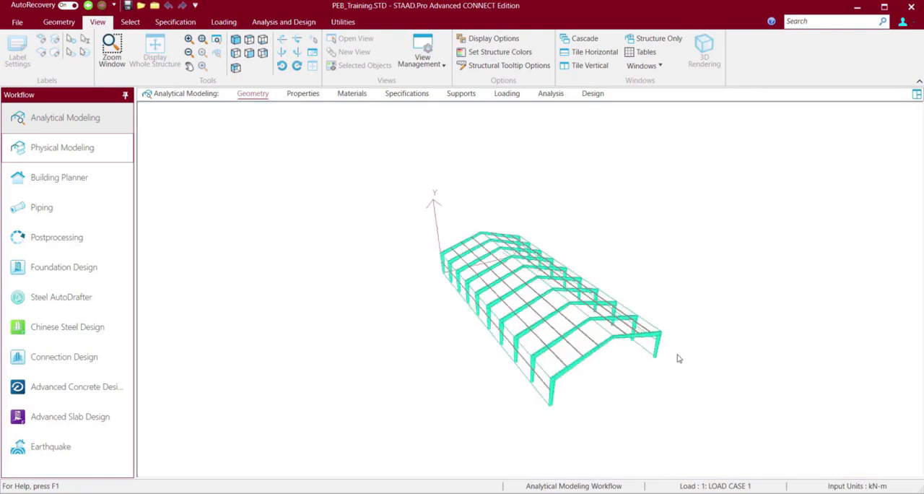
pyautogui.scroll(3, 488, 422)
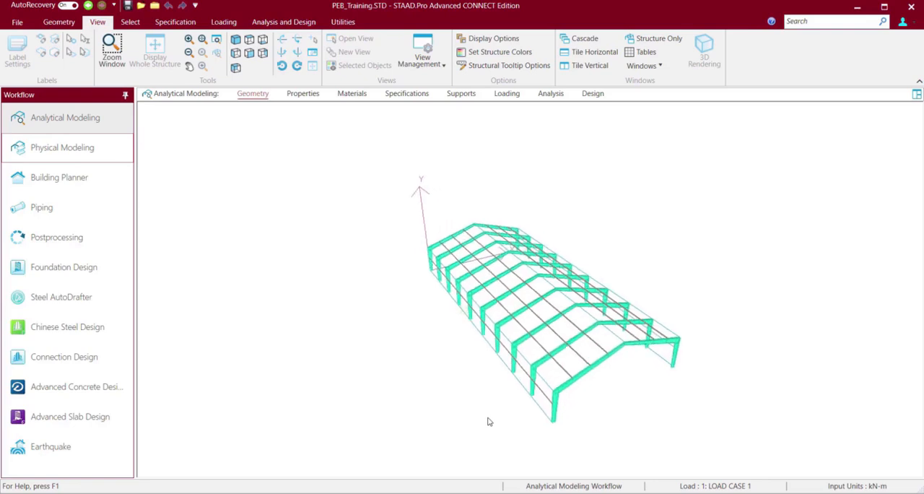
pyautogui.scroll(5, 488, 422)
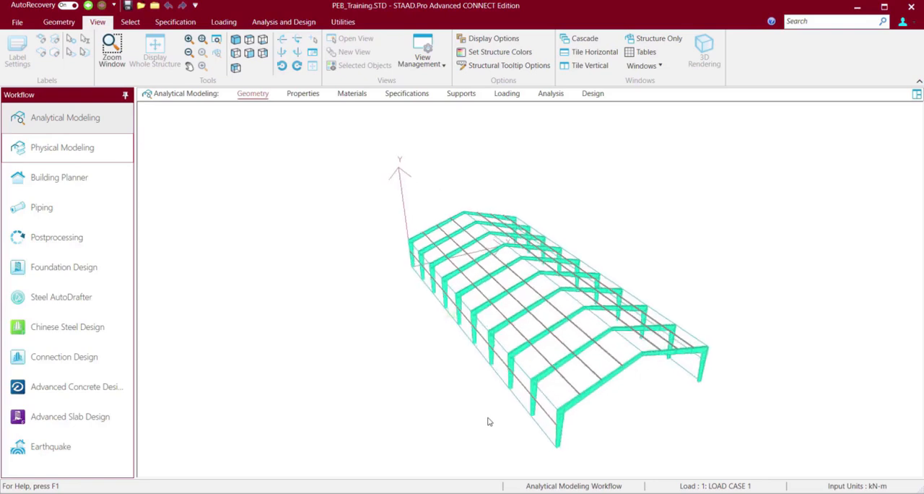
pyautogui.scroll(5, 488, 421)
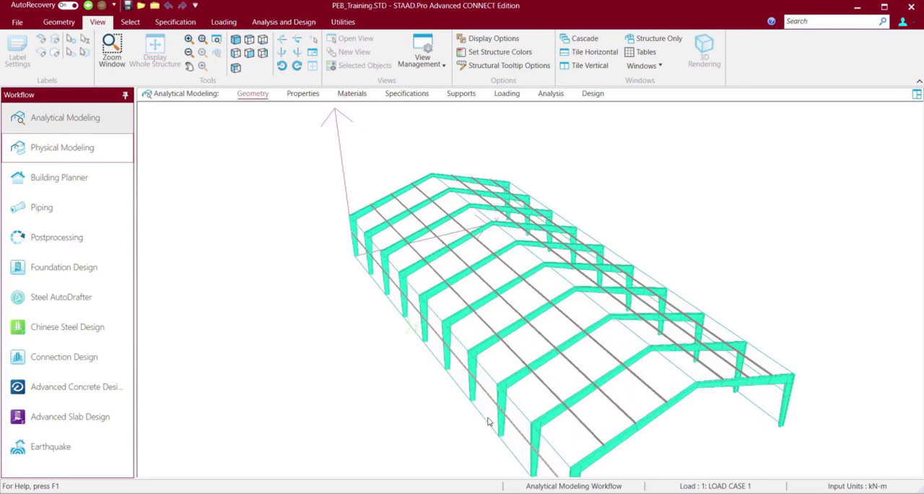
pyautogui.press('Up')
pyautogui.press('Up')
pyautogui.press('Up')
pyautogui.press('Up')
pyautogui.press('Up')
pyautogui.press('Up')
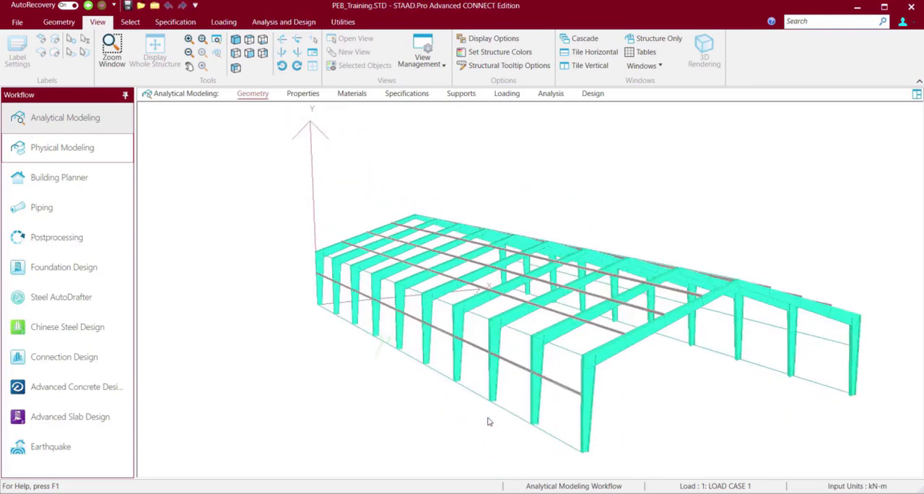
pyautogui.press('Left')
pyautogui.press('Left')
pyautogui.press('Left')
pyautogui.press('Left')
pyautogui.press('Left')
pyautogui.press('Left')
pyautogui.press('Left')
pyautogui.press('Up')
pyautogui.press('Up')
pyautogui.press('Up')
pyautogui.press('Up')
pyautogui.press('Up')
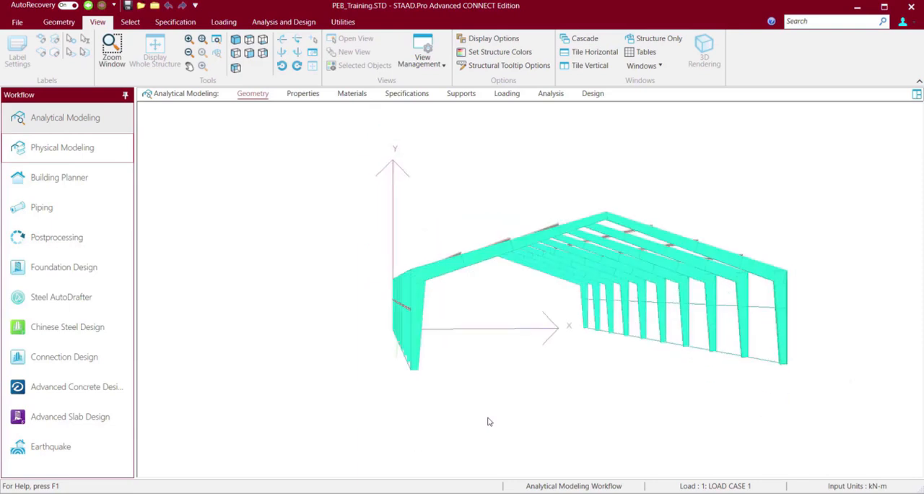
# Inspect the purlin ends on top of the front gable rafter at closer range.
pyautogui.click(189, 40)
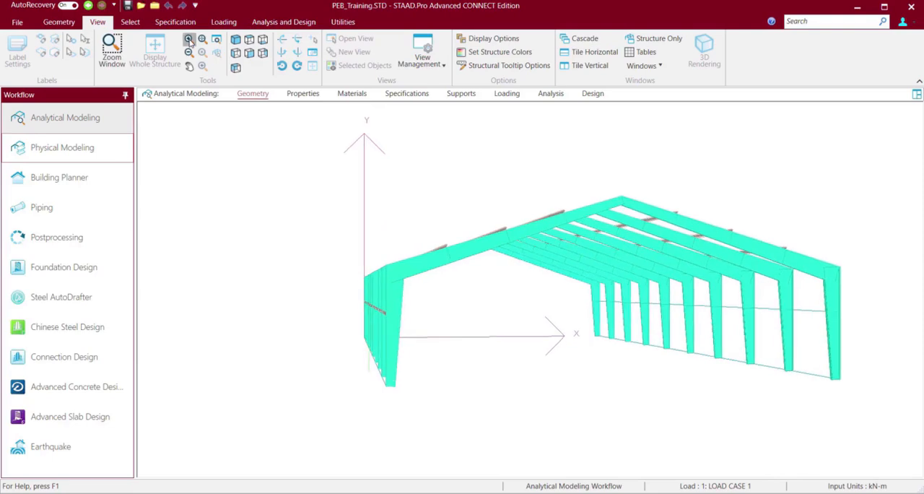
pyautogui.click(189, 40)
pyautogui.click(189, 41)
pyautogui.click(189, 40)
pyautogui.click(189, 40)
pyautogui.click(189, 41)
pyautogui.click(190, 42)
pyautogui.click(189, 41)
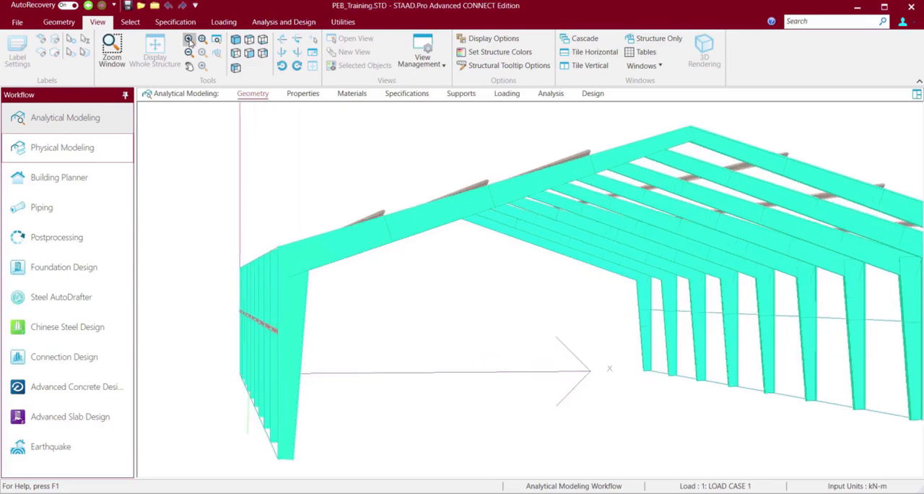
pyautogui.click(190, 41)
pyautogui.click(189, 42)
pyautogui.click(189, 42)
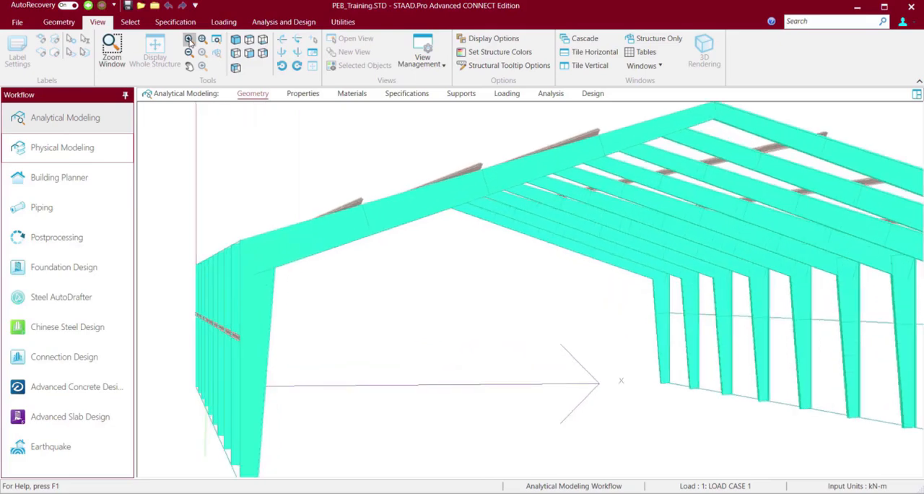
# Inspect the purlins on top of the roof rafters in the rendered analytical model from low and raised angles.
pyautogui.click(189, 41)
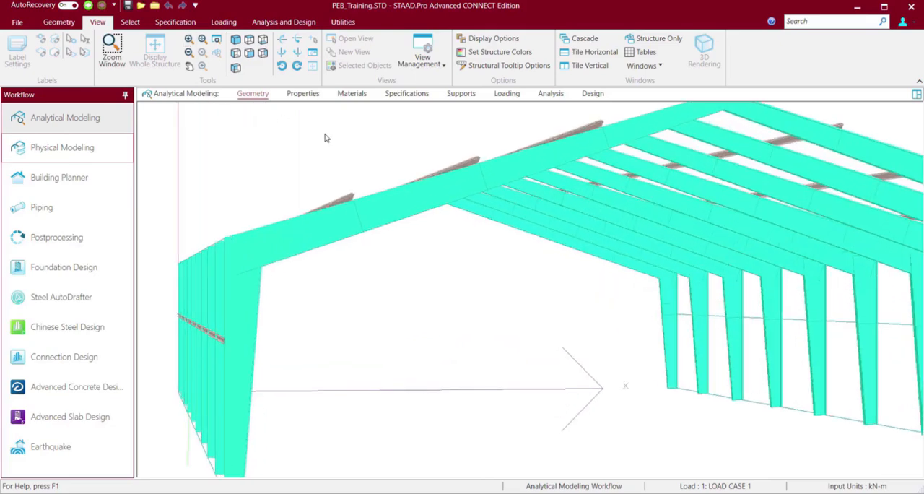
pyautogui.press('Left')
pyautogui.press('Down')
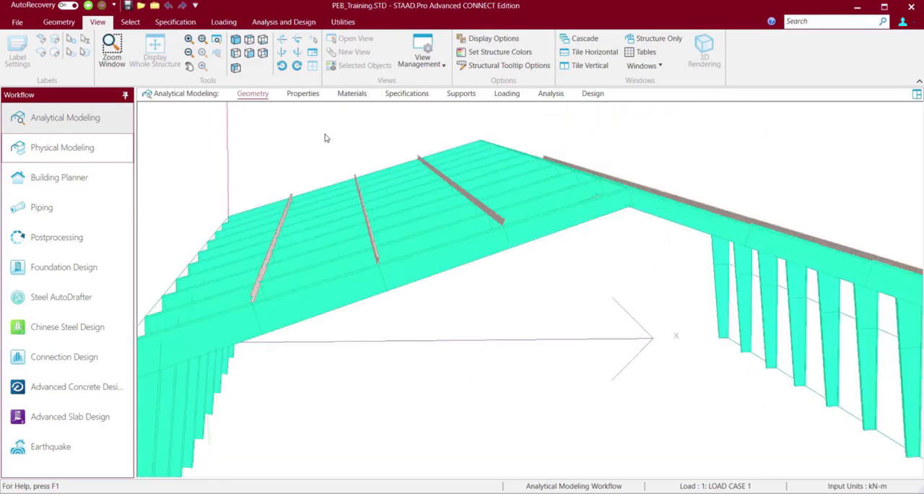
pyautogui.press('Up')
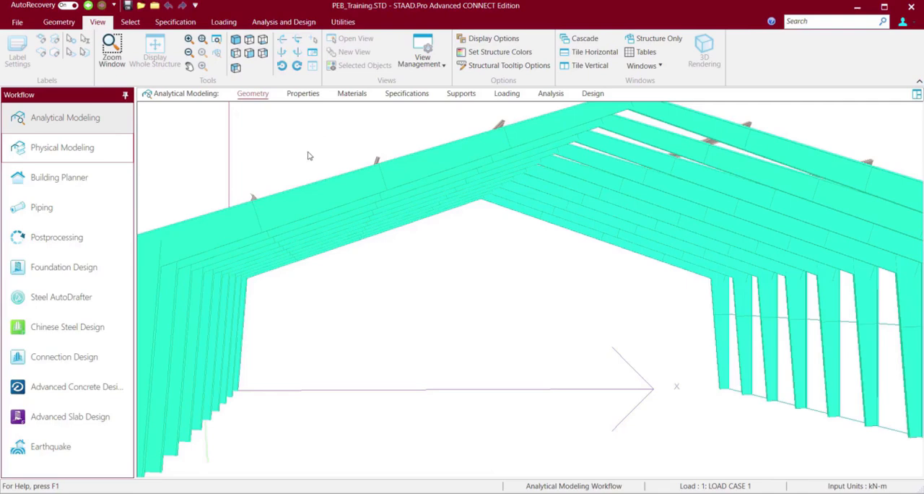
pyautogui.press('Down')
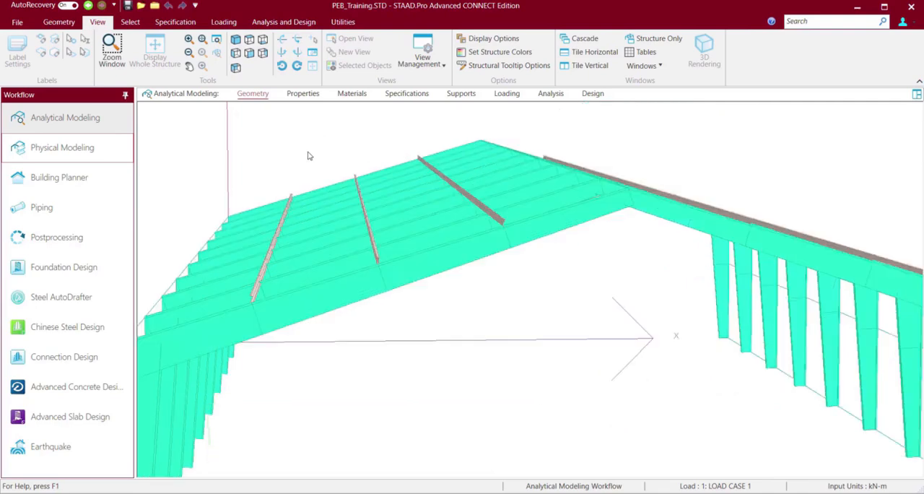
# Return to the Physical Modeler and pick the side-wall girt running along the columns.
pyautogui.click(62, 147)
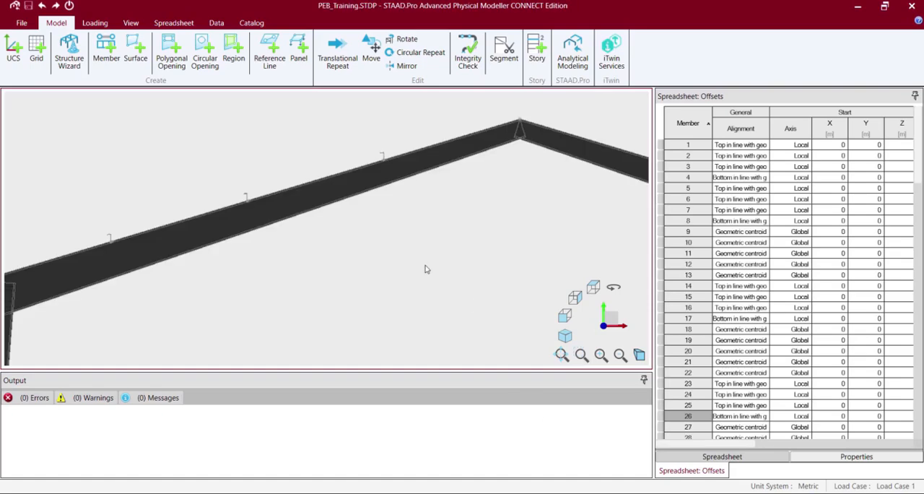
pyautogui.click(130, 23)
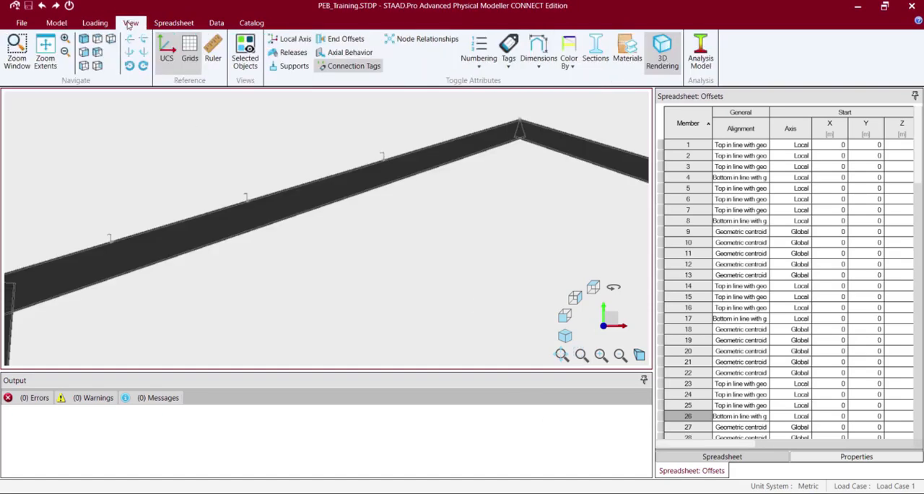
pyautogui.click(65, 52)
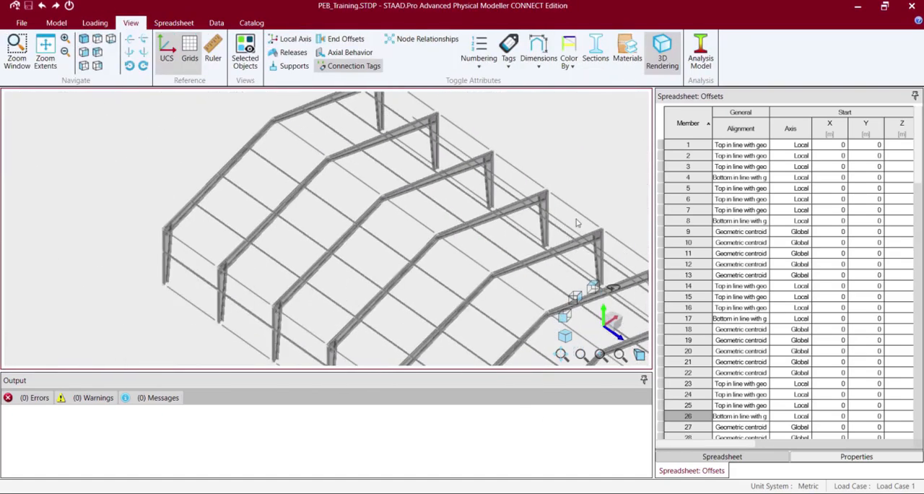
pyautogui.click(300, 349)
pyautogui.press('Left')
pyautogui.press('Left')
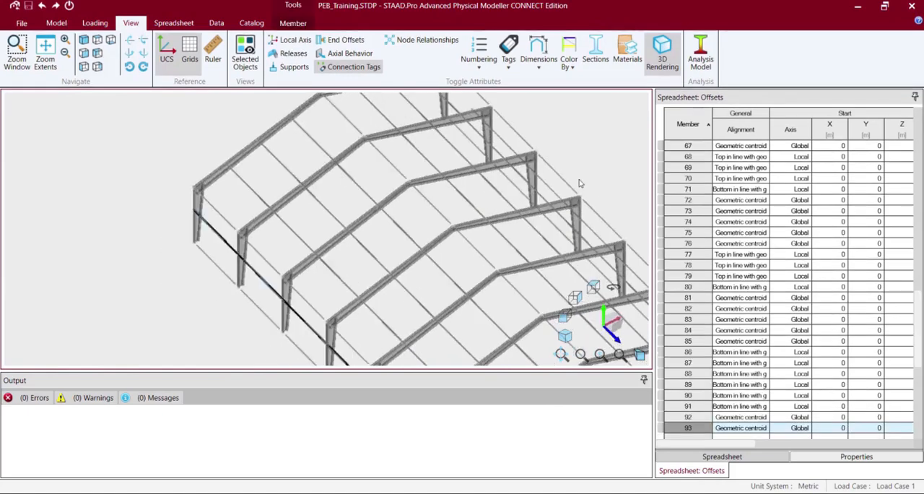
pyautogui.click(65, 53)
pyautogui.click(65, 54)
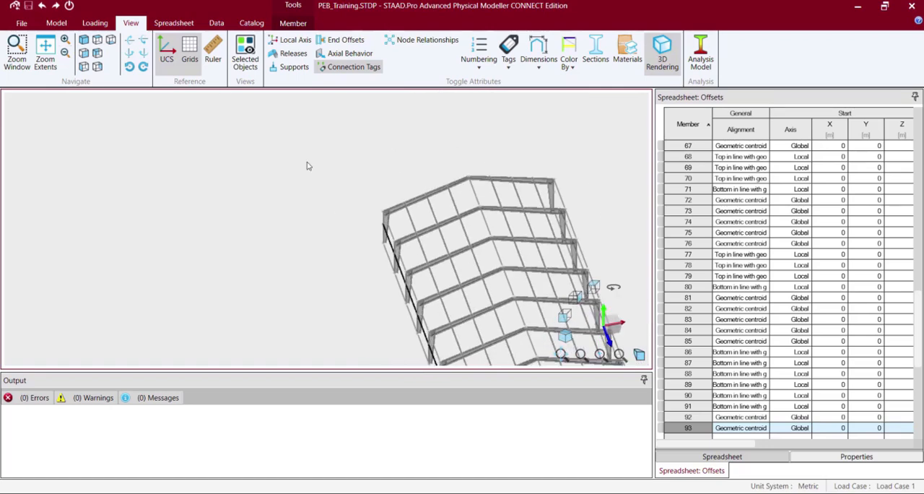
# Select both longitudinal side-wall girts, members 92 and 93.
pyautogui.click(307, 164)
pyautogui.press('Up')
pyautogui.press('Up')
pyautogui.press('Up')
pyautogui.press('Left')
pyautogui.press('Left')
pyautogui.press('Left')
pyautogui.press('Left')
pyautogui.press('Left')
pyautogui.press('Left')
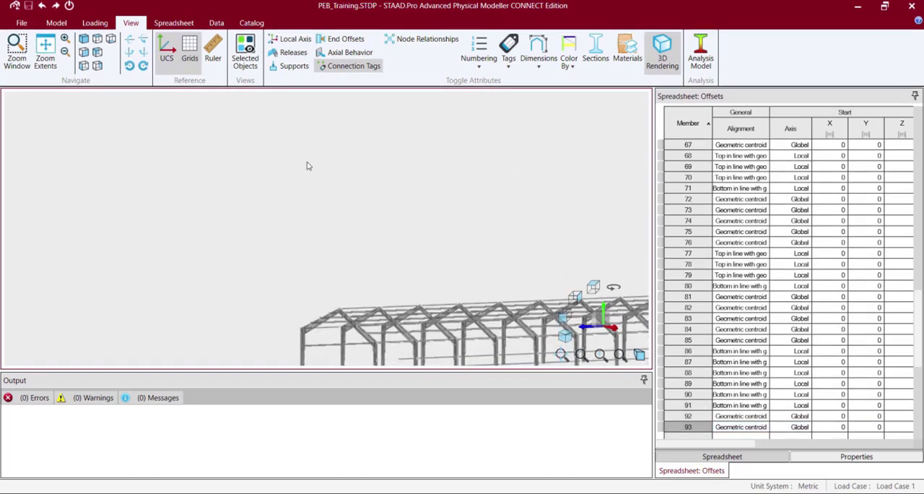
pyautogui.click(439, 357)
pyautogui.keyDown('ctrl'); pyautogui.click(324, 348); pyautogui.keyUp('ctrl')
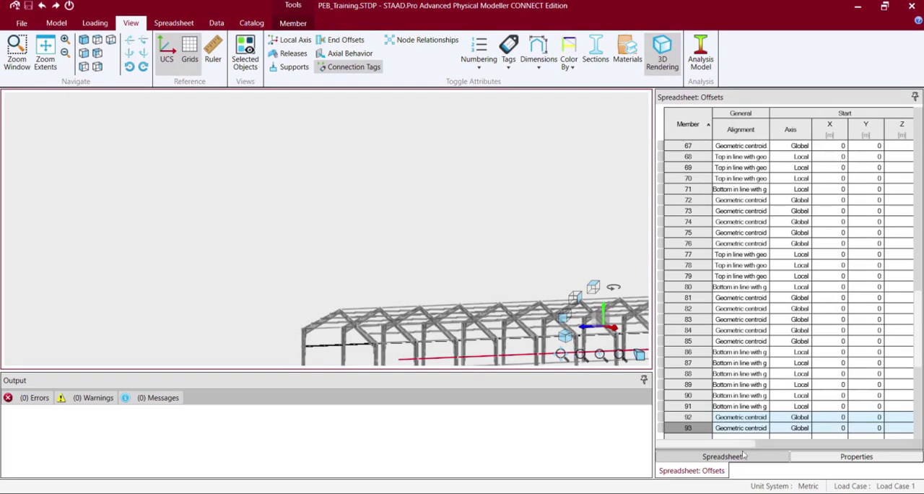
pyautogui.keyDown('ctrl'); pyautogui.click(327, 346); pyautogui.keyUp('ctrl')
pyautogui.click(359, 346)
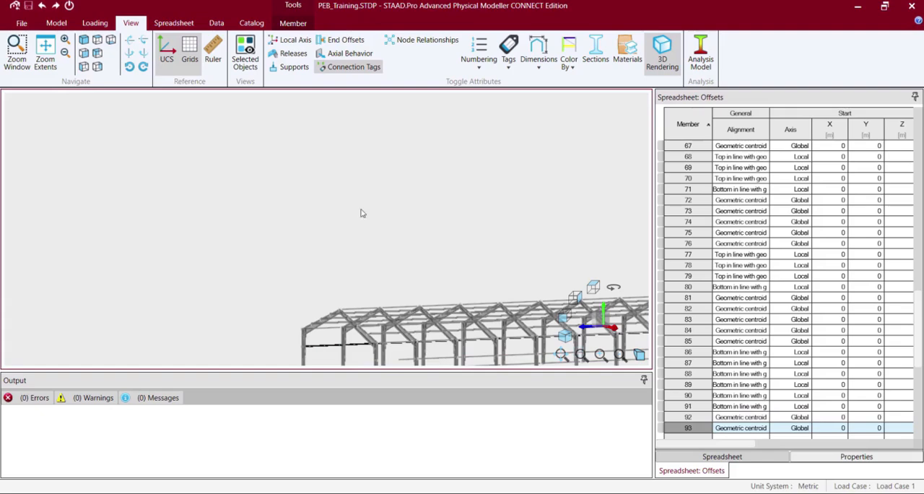
pyautogui.keyDown('ctrl'); pyautogui.click(443, 360); pyautogui.keyUp('ctrl')
# Set the offset axis of members 92 and 93 to Local and their alignment to Bottom in line with geometric centroid.
pyautogui.doubleClick(803, 419)
pyautogui.click(792, 450)
pyautogui.doubleClick(803, 427)
pyautogui.click(790, 462)
pyautogui.doubleClick(740, 427)
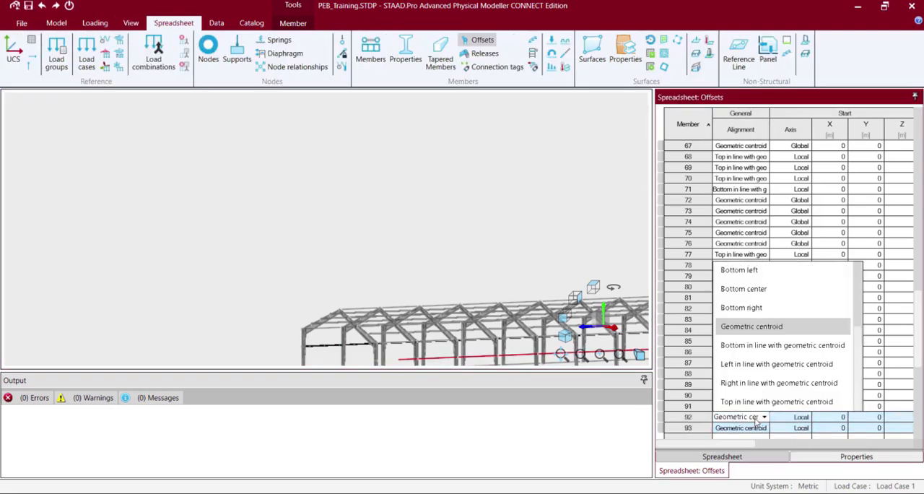
pyautogui.click(744, 342)
pyautogui.click(746, 428)
pyautogui.click(763, 353)
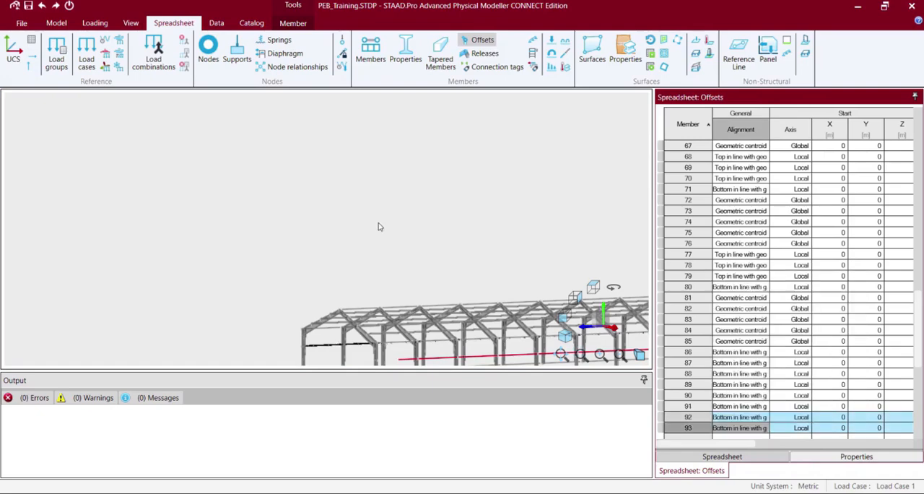
# Examine the building's roof and gable end at closer range.
pyautogui.click(378, 226)
pyautogui.press('Right')
pyautogui.press('Right')
pyautogui.press('Right')
pyautogui.press('Right')
pyautogui.press('Right')
pyautogui.press('Right')
pyautogui.press('Right')
pyautogui.press('Right')
pyautogui.click(133, 25)
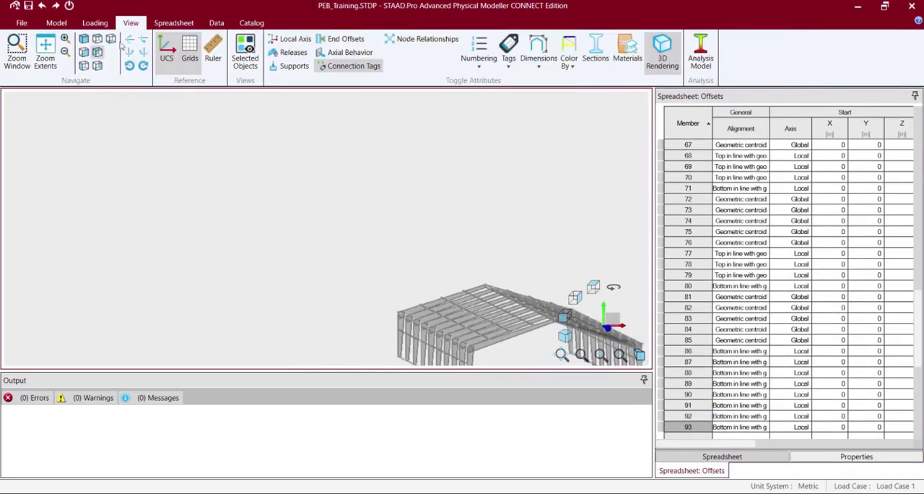
pyautogui.click(66, 39)
pyautogui.click(66, 39)
pyautogui.click(66, 39)
pyautogui.press('Left')
pyautogui.press('Left')
pyautogui.press('Left')
pyautogui.press('Left')
pyautogui.press('Left')
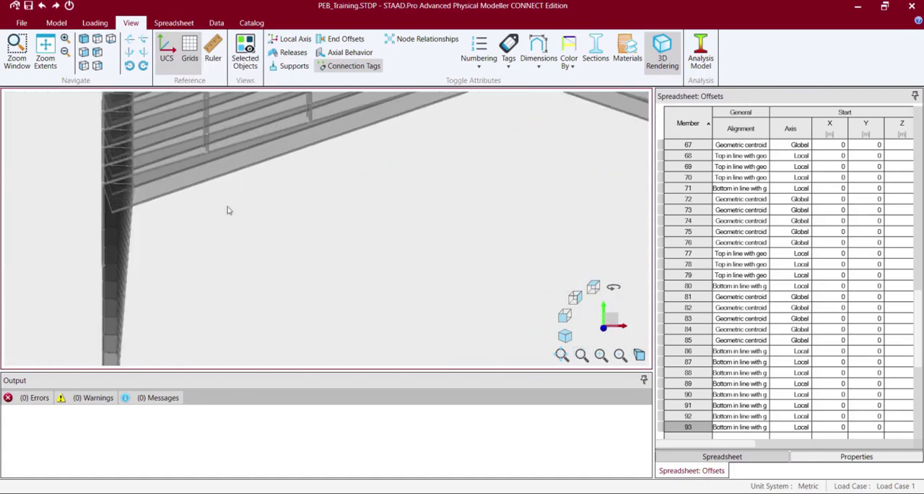
# Inspect how the side-wall girts sit against the outer faces of the tapered columns, from the side and the gable end.
pyautogui.click(83, 39)
pyautogui.press('Up')
pyautogui.press('Up')
pyautogui.press('Up')
pyautogui.press('Up')
pyautogui.press('Up')
pyautogui.press('Left')
pyautogui.press('Left')
pyautogui.press('Left')
pyautogui.press('Left')
pyautogui.press('Left')
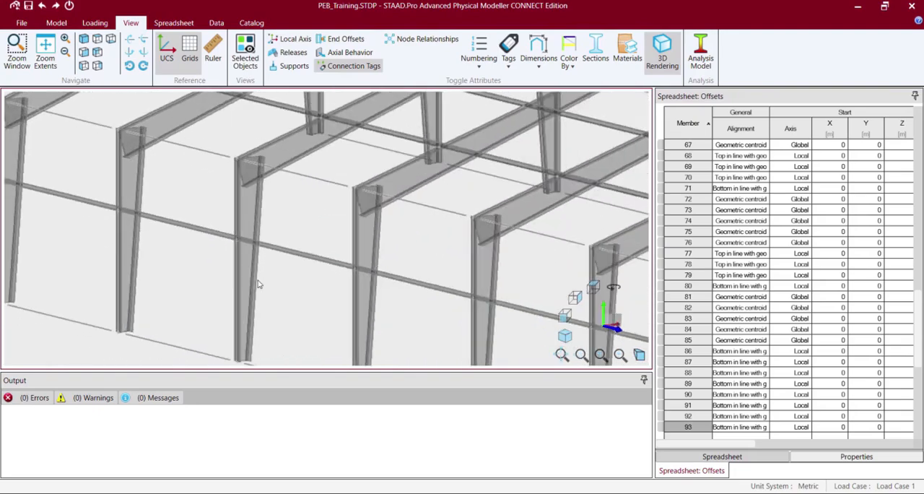
pyautogui.press('Up')
pyautogui.press('Up')
pyautogui.press('Left')
pyautogui.press('Left')
pyautogui.press('Left')
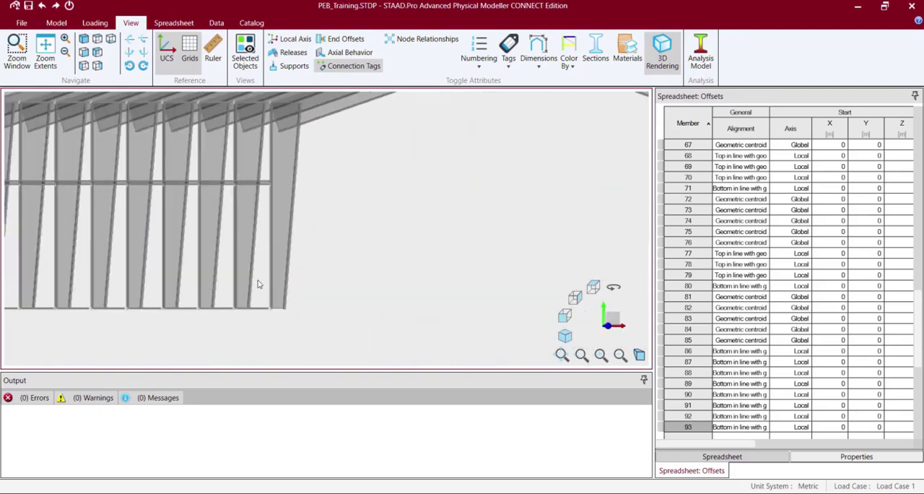
pyautogui.press('Left')
pyautogui.scroll(5, 236, 274)
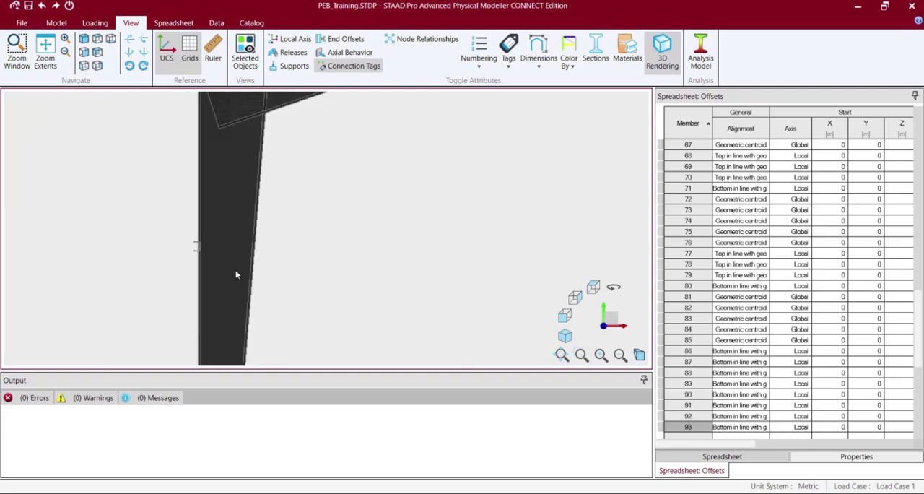
pyautogui.click(193, 252)
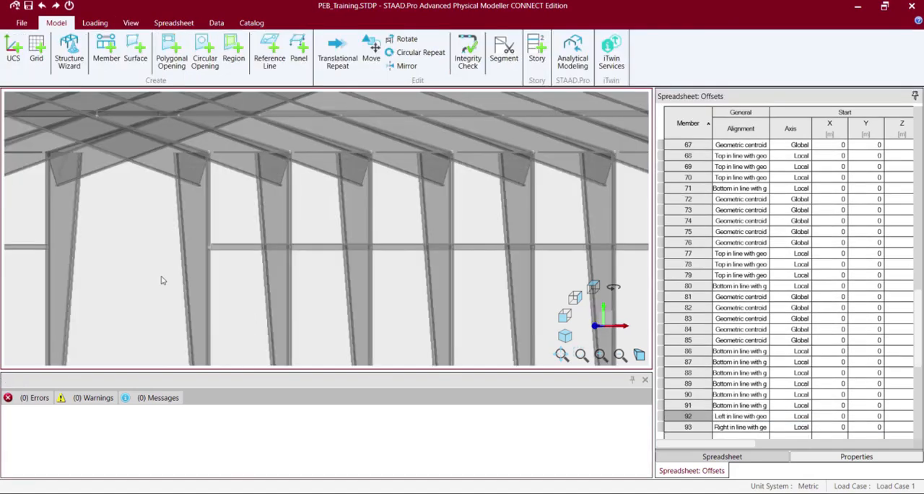
pyautogui.press('Left')
pyautogui.press('Left')
pyautogui.press('Left')
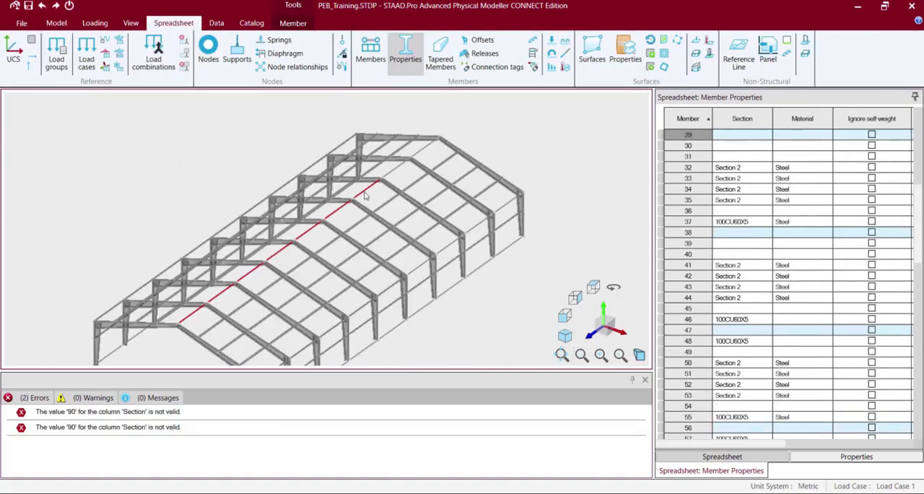
# Select the ridge purlins and assign the section 130ZS45X1.6 to the first ones, up to member 38.
pyautogui.keyDown('ctrl'); pyautogui.click(395, 169); pyautogui.keyUp('ctrl')
pyautogui.keyDown('ctrl'); pyautogui.click(425, 148); pyautogui.keyUp('ctrl')
pyautogui.click(735, 429)
pyautogui.hotkey('ctrl', 'v')
pyautogui.click(739, 330)
pyautogui.hotkey('ctrl', 'v')
pyautogui.click(739, 232)
pyautogui.write('130ZS45X1.6')
pyautogui.click(740, 134)
# Assign the section 130ZS45X1.6 to the ridge purlins, members 56, 65, 74 and 83.
pyautogui.write('130ZS45X1.6')
pyautogui.scroll(-11, 746, 214)
pyautogui.click(751, 264)
pyautogui.write('130ZS45X1.6')
pyautogui.click(747, 363)
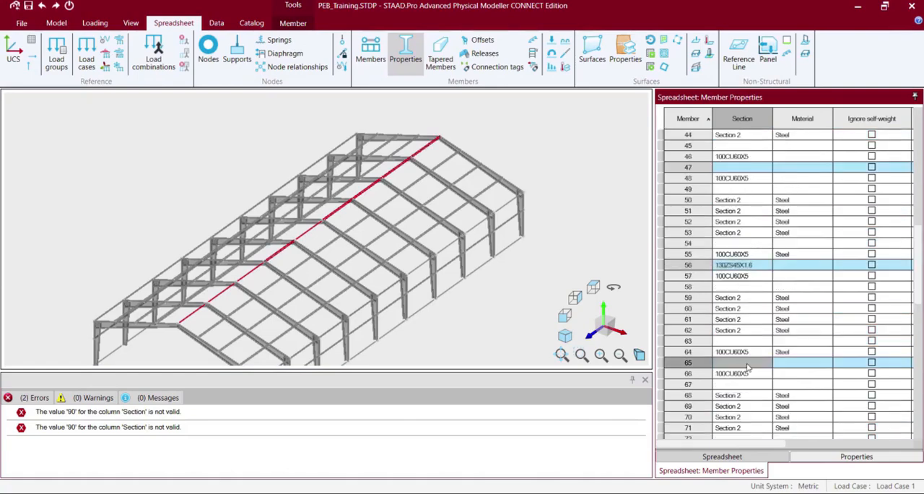
pyautogui.write('130ZS45X1.6')
pyautogui.scroll(-7, 748, 367)
pyautogui.click(745, 244)
pyautogui.write('130ZS45X1.6')
pyautogui.click(745, 340)
# Assign the material Steel to the ridge purlins from member 83 back to member 65, and to member 66.
pyautogui.write('130ZS45X1.6')
pyautogui.scroll(-1, 745, 343)
pyautogui.click(789, 332)
pyautogui.click(789, 321)
pyautogui.write('Steel')
pyautogui.click(789, 223)
pyautogui.scroll(8, 791, 224)
pyautogui.click(792, 385)
pyautogui.write('Steel')
pyautogui.click(795, 397)
# Assign the material Steel to members 56, 48 and 46.
pyautogui.write('Steel')
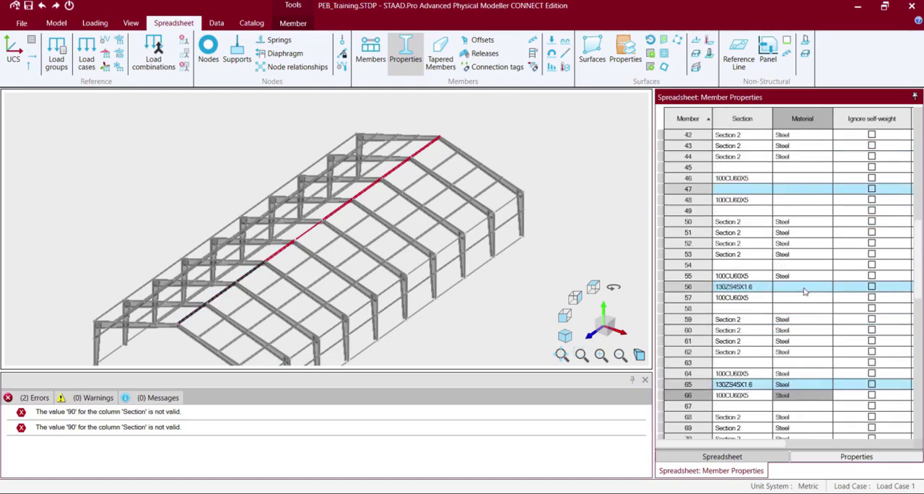
pyautogui.click(800, 286)
pyautogui.write('Steel')
pyautogui.click(795, 199)
pyautogui.write('Steel')
pyautogui.click(793, 178)
# Assign the material Steel to more purlins in the lower-numbered rows, including members 28 and 29.
pyautogui.write('Steel')
pyautogui.scroll(7, 793, 178)
pyautogui.click(793, 212)
pyautogui.write('Steel')
pyautogui.click(791, 223)
pyautogui.write('Steel')
pyautogui.scroll(-15, 790, 228)
pyautogui.click(793, 224)
pyautogui.write('Steel')
pyautogui.scroll(-9, 794, 226)
pyautogui.scroll(20, 792, 226)
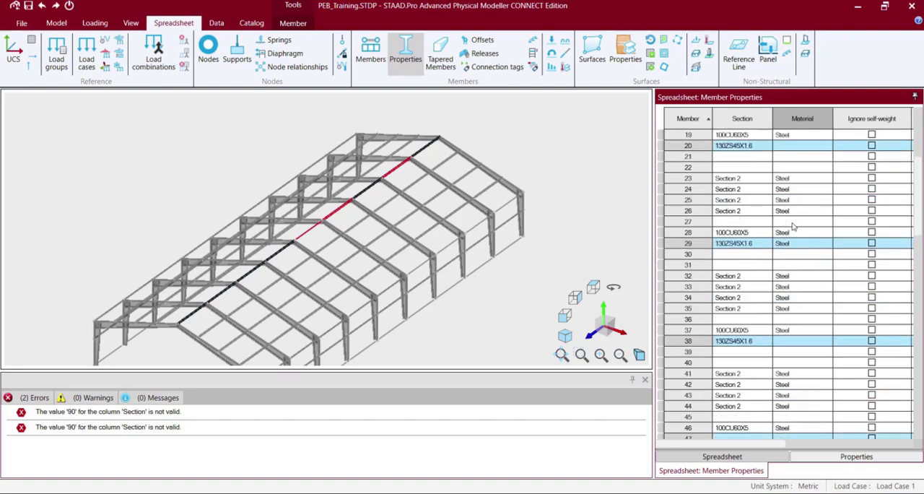
# Copy the section 130ZS45X1.6 from member 38 and the material Steel from member 46 to member 47.
pyautogui.scroll(-6, 750, 376)
pyautogui.click(744, 417)
pyautogui.click(731, 330)
pyautogui.hotkey('ctrl', 'c')
pyautogui.click(744, 427)
pyautogui.hotkey('ctrl', 'v')
pyautogui.click(790, 416)
pyautogui.hotkey('ctrl', 'c')
pyautogui.click(794, 427)
pyautogui.hotkey('ctrl', 'v')
pyautogui.click(306, 167)
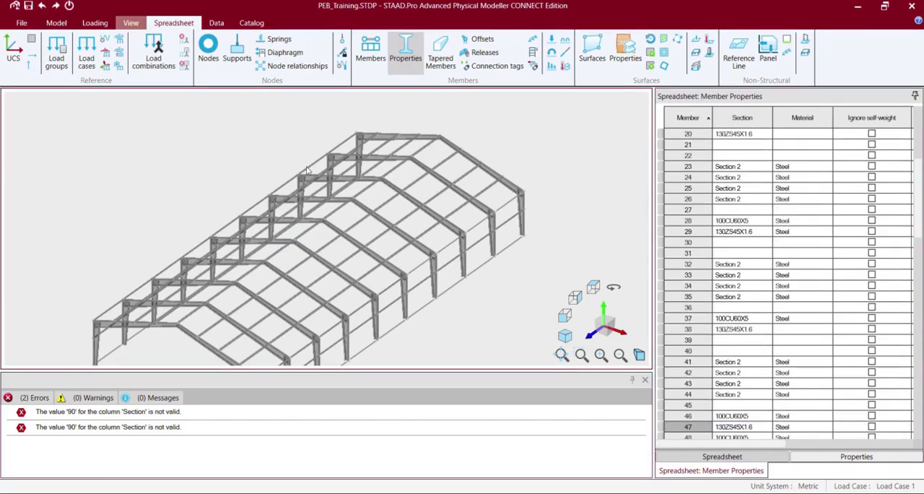
# Isolate the end ridge purlin and its two adjoining rafters in a partial front view, and restore the full model.
pyautogui.click(156, 326)
pyautogui.keyDown('ctrl'); pyautogui.click(185, 331); pyautogui.keyUp('ctrl')
pyautogui.keyDown('ctrl'); pyautogui.click(187, 317); pyautogui.keyUp('ctrl')
pyautogui.click(131, 22)
pyautogui.click(244, 58)
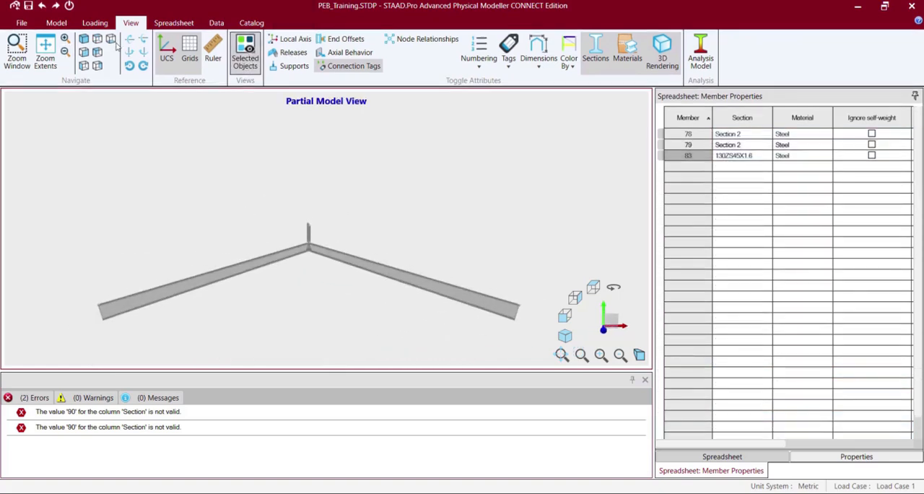
pyautogui.click(245, 58)
# Select the two front rafters and the ridge purlin at their apex, and isolate them in a partial model view.
pyautogui.keyDown('ctrl'); pyautogui.click(307, 271); pyautogui.keyUp('ctrl')
pyautogui.keyDown('ctrl'); pyautogui.click(309, 267); pyautogui.keyUp('ctrl')
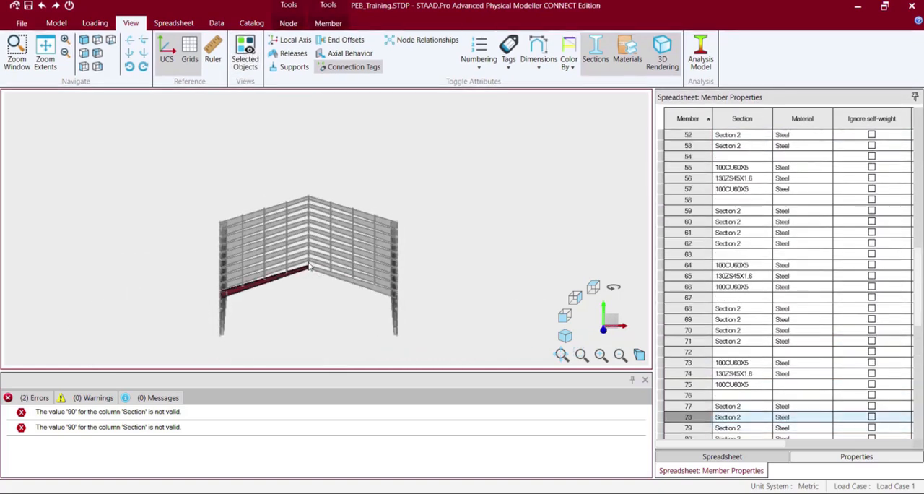
pyautogui.keyDown('ctrl'); pyautogui.click(309, 263); pyautogui.keyUp('ctrl')
pyautogui.keyDown('ctrl'); pyautogui.click(354, 281); pyautogui.keyUp('ctrl')
pyautogui.click(245, 58)
pyautogui.click(447, 210)
pyautogui.moveTo(462, 222); pyautogui.dragTo(438, 231, button='middle')
# Set ridge purlin 83's offset axis to Local and alignment to Bottom in line with geometric centroid, and restore the full model.
pyautogui.click(173, 22)
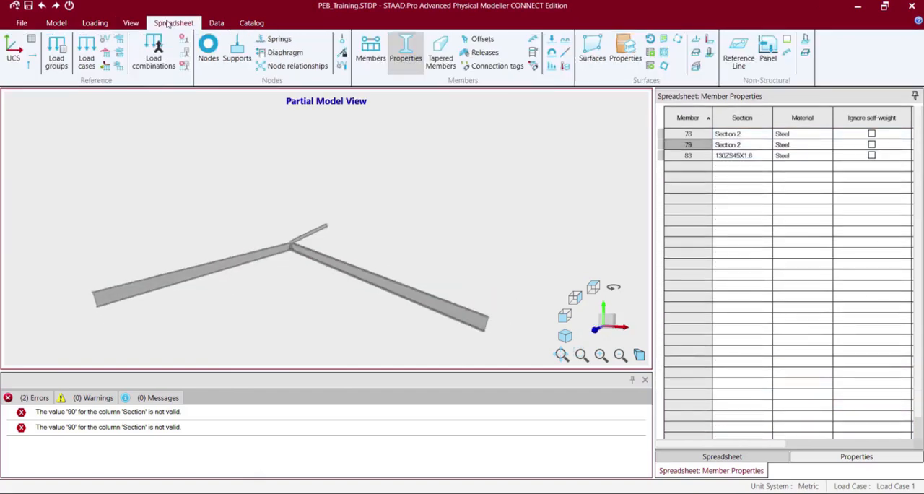
pyautogui.click(483, 39)
pyautogui.click(741, 167)
pyautogui.click(791, 166)
pyautogui.click(787, 201)
pyautogui.click(763, 168)
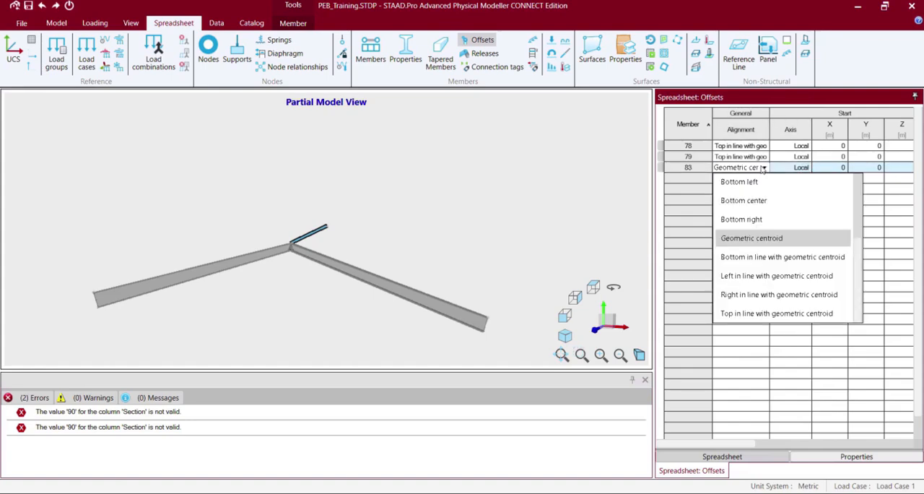
pyautogui.click(753, 257)
pyautogui.click(131, 22)
pyautogui.click(232, 61)
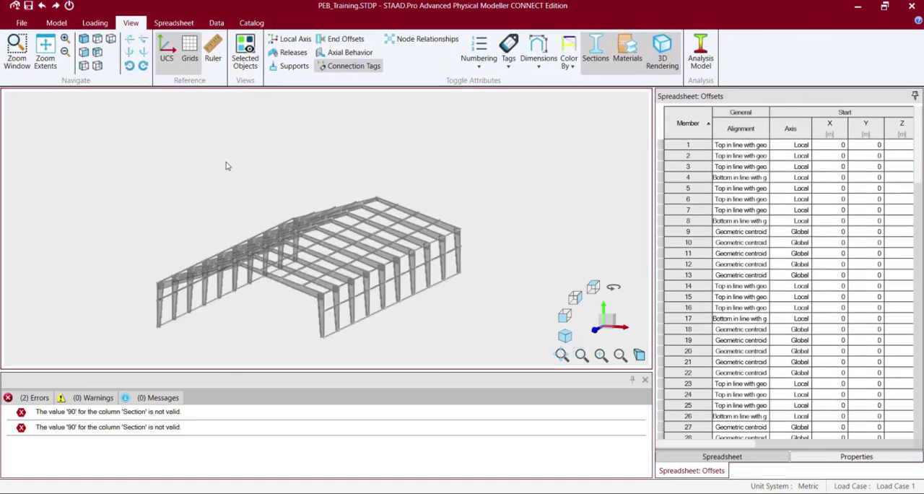
pyautogui.click(299, 310)
pyautogui.keyDown('ctrl'); pyautogui.click(305, 257); pyautogui.keyUp('ctrl')
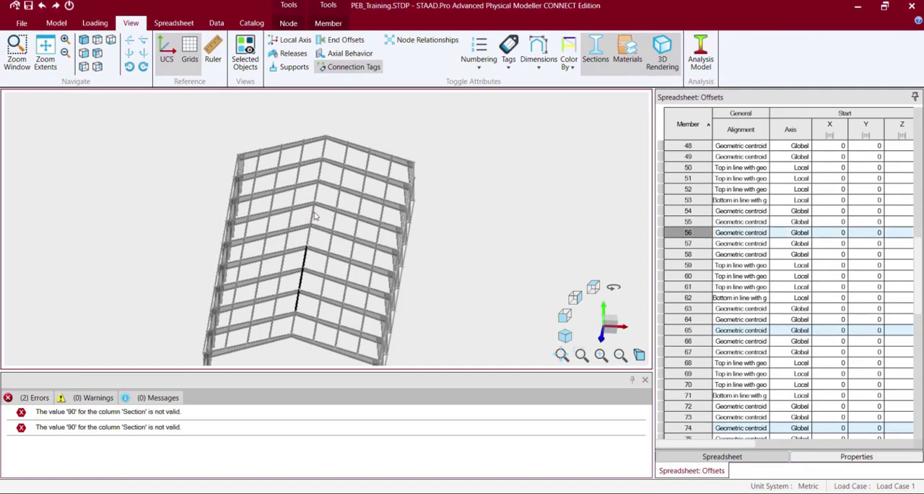
pyautogui.keyDown('ctrl'); pyautogui.click(313, 211); pyautogui.keyUp('ctrl')
pyautogui.keyDown('ctrl'); pyautogui.click(309, 236); pyautogui.keyUp('ctrl')
pyautogui.keyDown('ctrl'); pyautogui.click(317, 190); pyautogui.keyUp('ctrl')
pyautogui.keyDown('ctrl'); pyautogui.click(320, 168); pyautogui.keyUp('ctrl')
pyautogui.keyDown('ctrl'); pyautogui.click(324, 145); pyautogui.keyUp('ctrl')
pyautogui.click(512, 166)
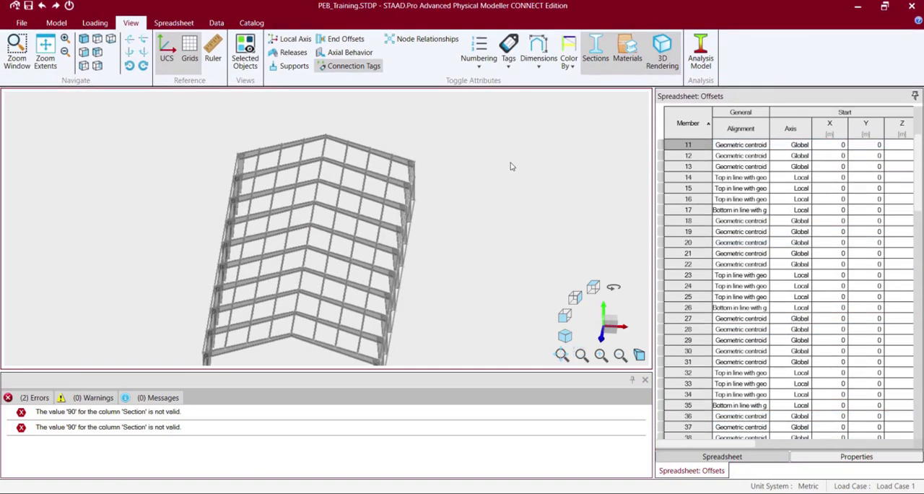
# Copy the material Steel from ridge purlin 38 to ridge purlin 20 in the member properties.
pyautogui.click(313, 216)
pyautogui.keyDown('ctrl'); pyautogui.click(320, 173); pyautogui.keyUp('ctrl')
pyautogui.click(171, 23)
pyautogui.click(405, 52)
pyautogui.scroll(-6, 794, 303)
pyautogui.click(804, 352)
pyautogui.keyDown('ctrl'); pyautogui.click(799, 157); pyautogui.keyUp('ctrl')
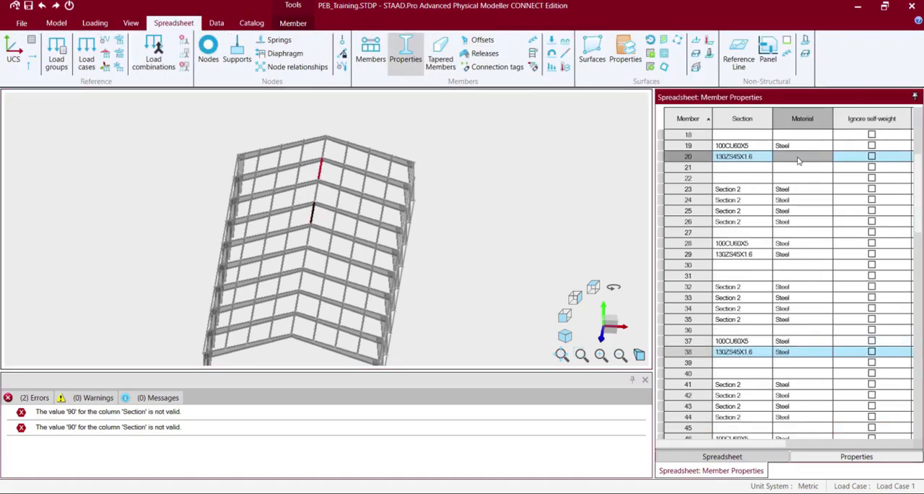
# Add the remaining ridge purlins along the apex to the selection, so that the whole ridge line is selected.
pyautogui.keyDown('ctrl'); pyautogui.click(324, 148); pyautogui.keyUp('ctrl')
pyautogui.keyDown('ctrl'); pyautogui.click(316, 196); pyautogui.keyUp('ctrl')
pyautogui.keyDown('ctrl'); pyautogui.click(308, 238); pyautogui.keyUp('ctrl')
pyautogui.keyDown('ctrl'); pyautogui.click(304, 259); pyautogui.keyUp('ctrl')
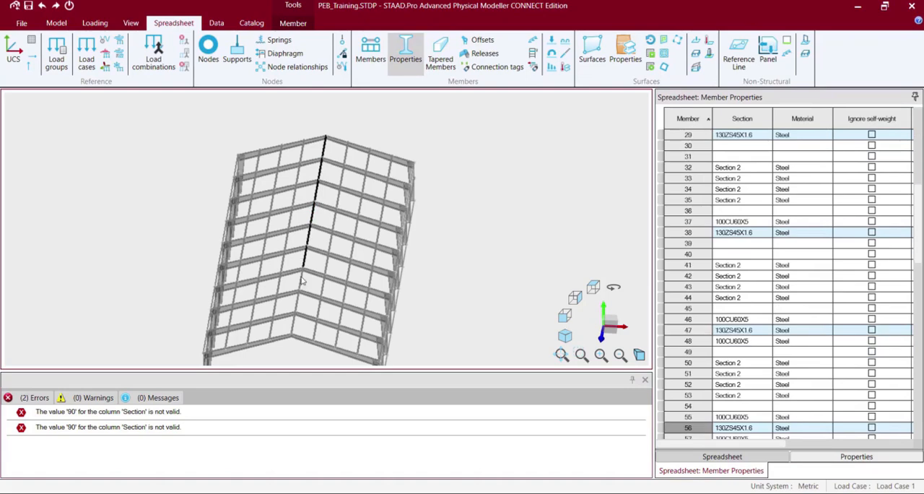
pyautogui.keyDown('ctrl'); pyautogui.click(301, 282); pyautogui.keyUp('ctrl')
pyautogui.keyDown('ctrl'); pyautogui.click(296, 304); pyautogui.keyUp('ctrl')
pyautogui.keyDown('ctrl'); pyautogui.click(294, 325); pyautogui.keyUp('ctrl')
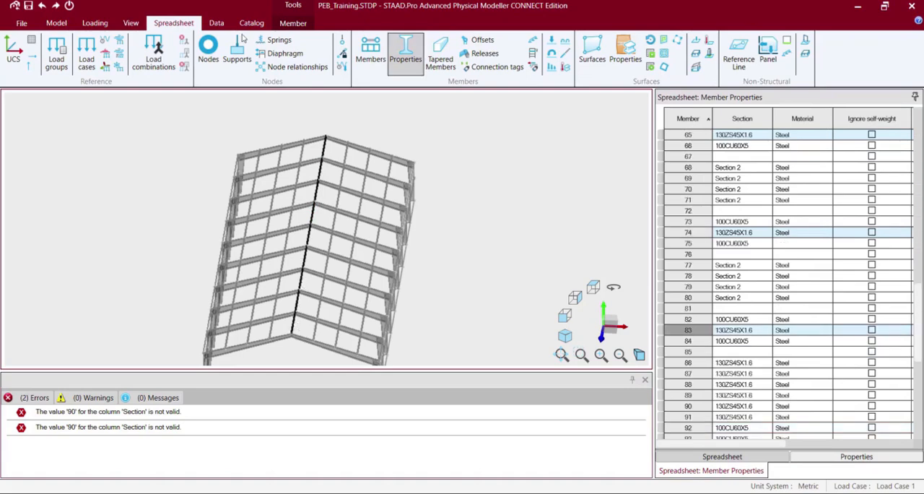
# Copy ridge purlin 83's offset alignment, Bottom in line with geometric centroid, and Local axis to members 74, 65 and 56.
pyautogui.click(482, 40)
pyautogui.scroll(-3, 884, 291)
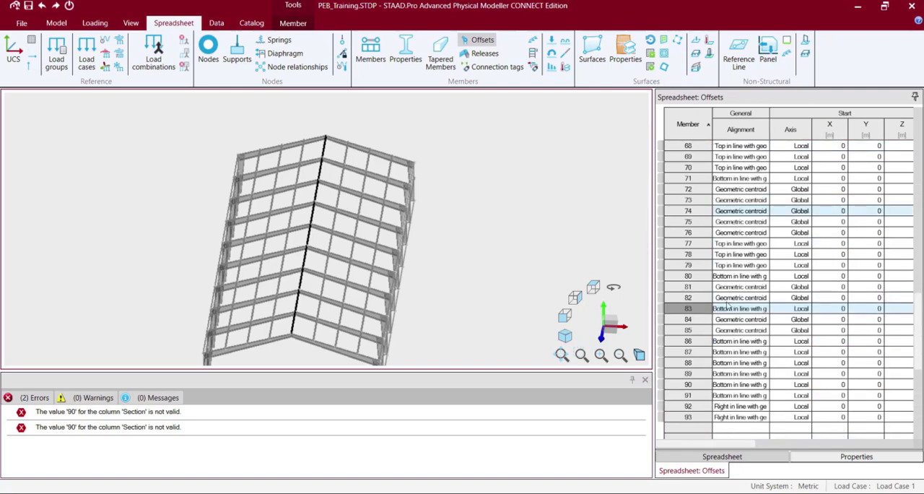
pyautogui.moveTo(729, 308); pyautogui.dragTo(798, 309)
pyautogui.hotkey('ctrl', 'c')
pyautogui.click(739, 210)
pyautogui.hotkey('ctrl', 'v')
pyautogui.scroll(7, 739, 210)
pyautogui.scroll(-2, 753, 330)
pyautogui.click(743, 297)
pyautogui.hotkey('ctrl', 'v')
pyautogui.click(743, 202)
pyautogui.hotkey('ctrl', 'v')
# Apply the same copied bottom alignment and Local axis to ridge purlins 47, 38, 29, 20 and 11.
pyautogui.scroll(7, 742, 339)
pyautogui.click(741, 319)
pyautogui.hotkey('ctrl', 'v')
pyautogui.click(741, 222)
pyautogui.hotkey('ctrl', 'v')
pyautogui.scroll(5, 742, 222)
pyautogui.click(740, 287)
pyautogui.hotkey('ctrl', 'v')
pyautogui.click(738, 189)
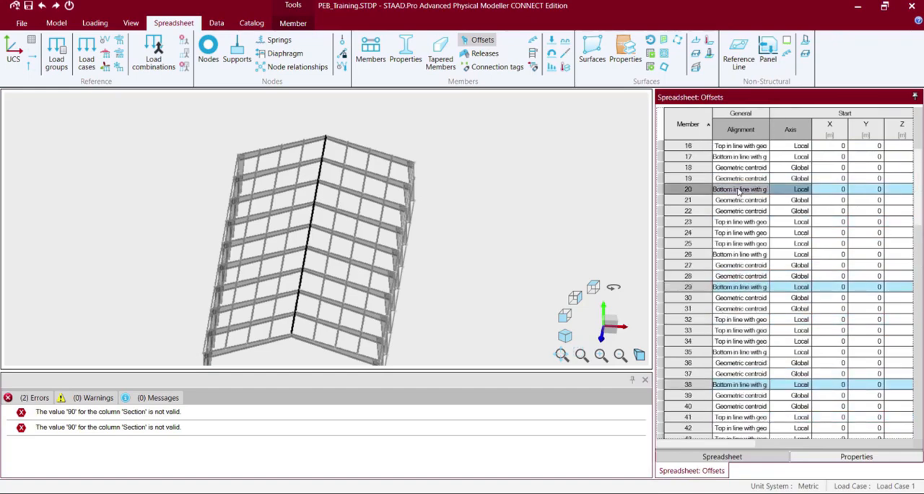
pyautogui.scroll(5, 738, 192)
pyautogui.click(739, 255)
pyautogui.hotkey('ctrl', 'v')
pyautogui.scroll(-20, 737, 256)
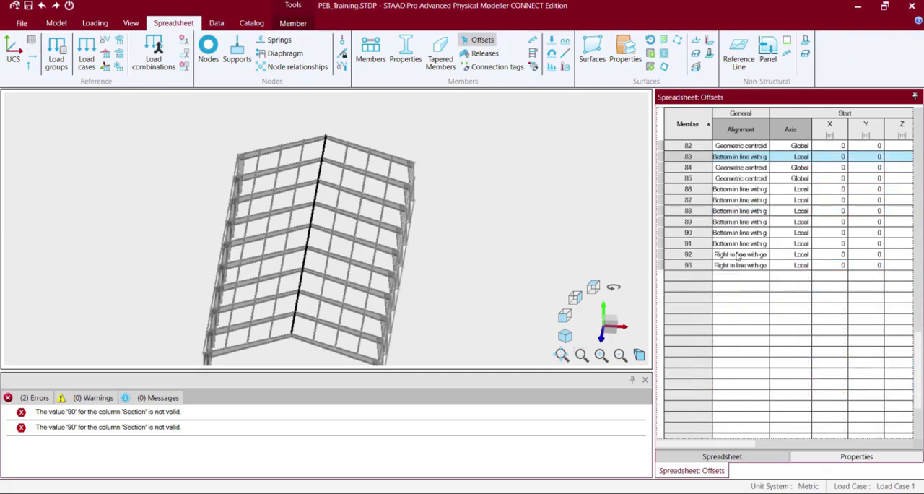
# Examine the purlin and girt alignment on the whole building from isometric and front perspectives.
pyautogui.click(560, 208)
pyautogui.click(132, 20)
pyautogui.click(84, 39)
pyautogui.press('Left')
pyautogui.press('Left')
pyautogui.press('Left')
pyautogui.press('Left')
pyautogui.press('Left')
pyautogui.press('Left')
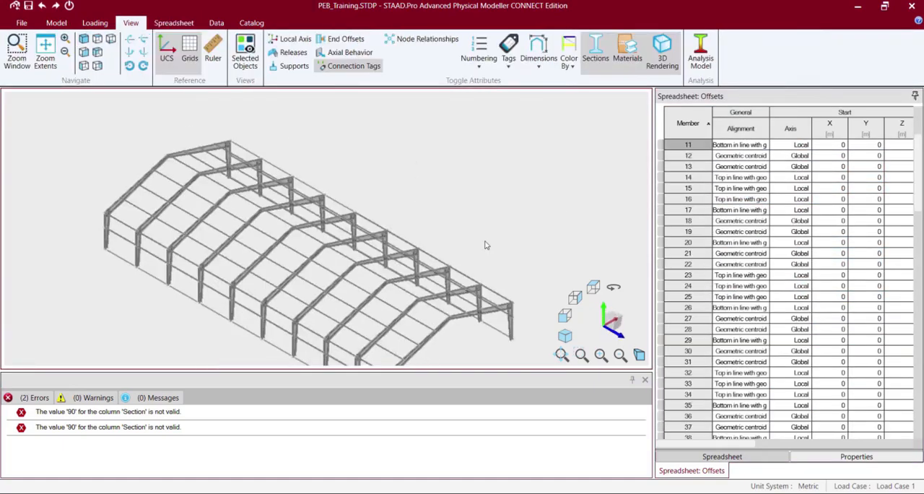
pyautogui.click(46, 51)
pyautogui.click(66, 39)
pyautogui.moveTo(236, 258); pyautogui.dragTo(311, 124, button='middle')
pyautogui.press('Right')
pyautogui.press('Right')
pyautogui.press('Right')
pyautogui.press('Right')
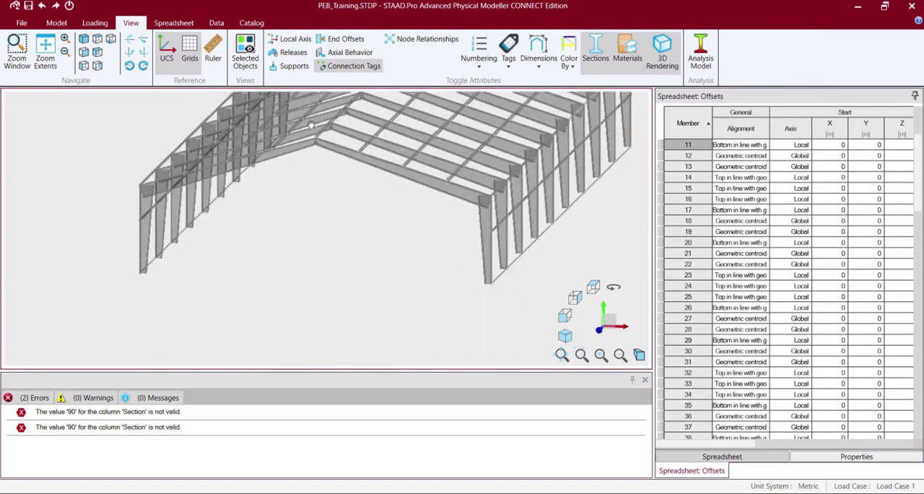
# Save the physical model and transfer it to the Analytical Modeling workflow.
pyautogui.click(56, 23)
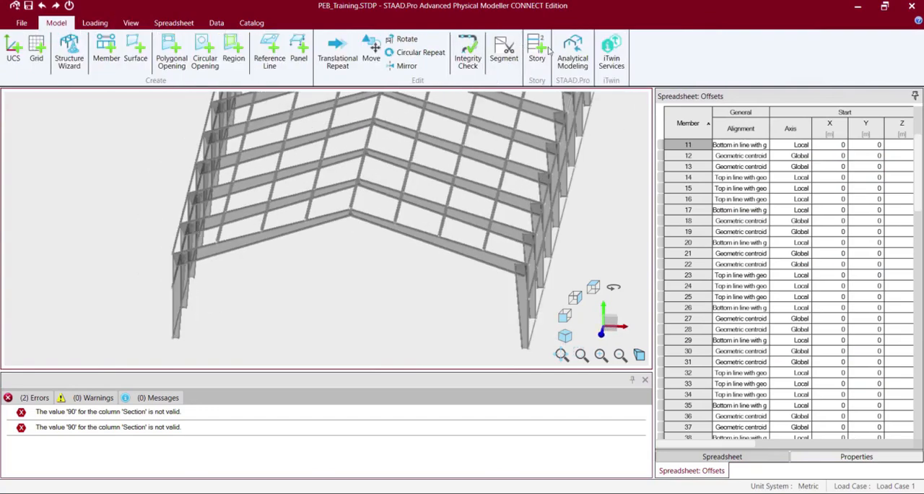
pyautogui.click(588, 54)
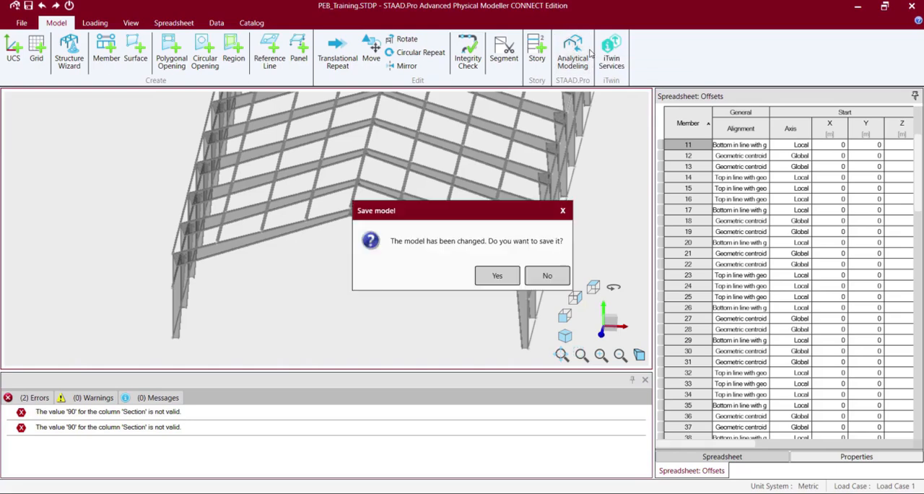
pyautogui.click(496, 282)
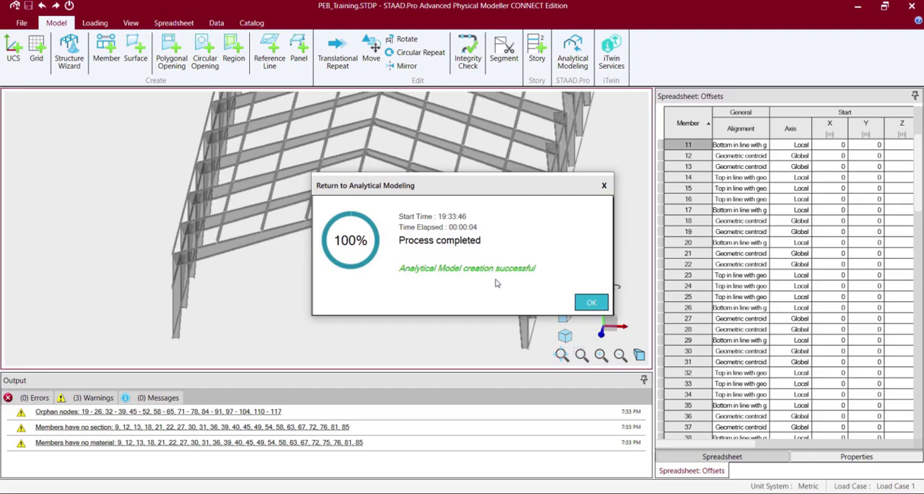
pyautogui.click(591, 304)
pyautogui.click(543, 281)
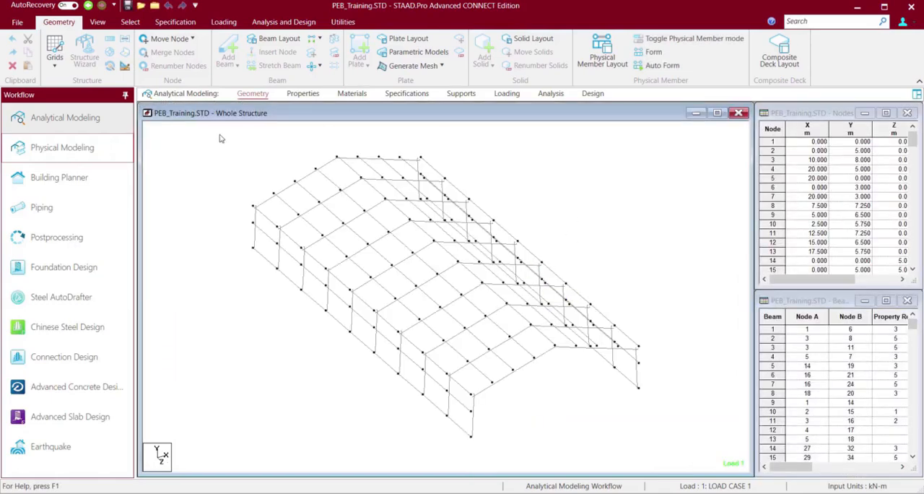
# Open a 3D rendering of the analytical structure and maximize it.
pyautogui.click(97, 22)
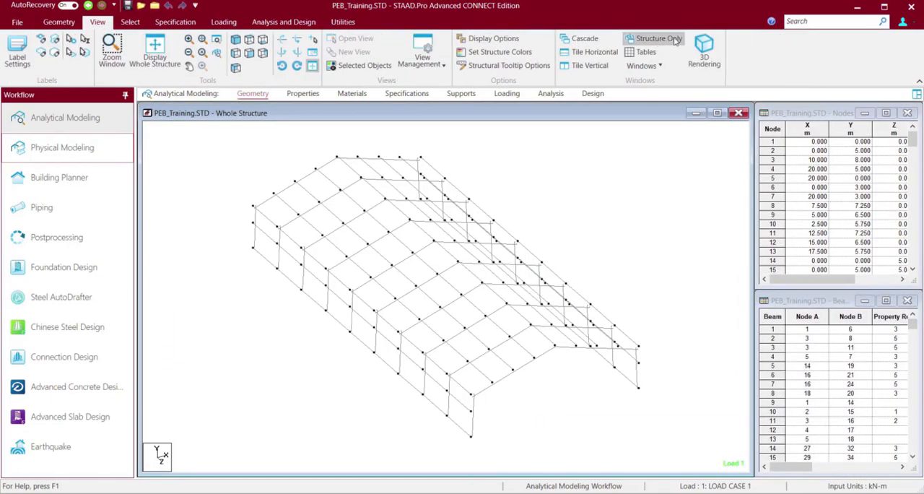
pyautogui.click(705, 52)
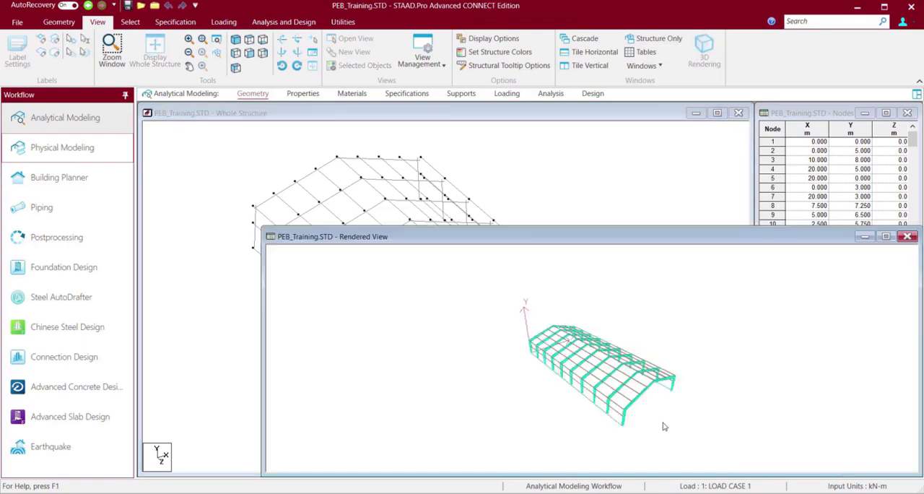
pyautogui.click(886, 236)
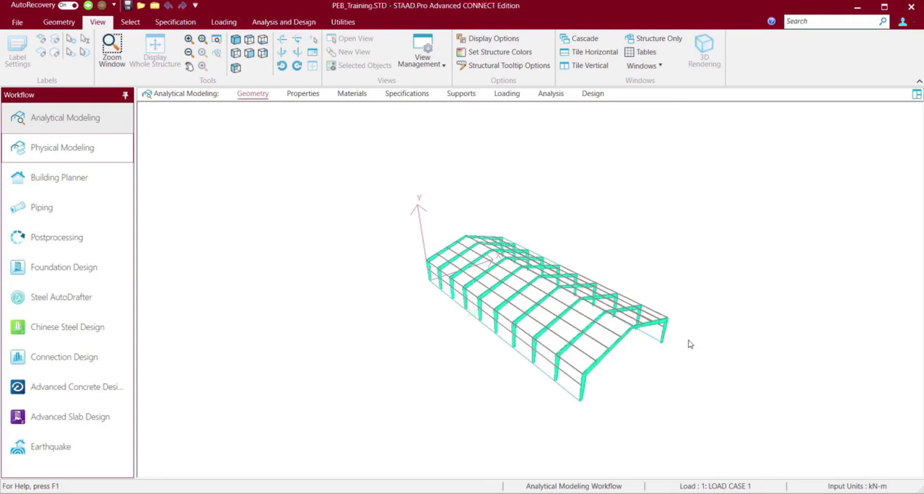
# Examine the rendered frames, purlins and girts from above, the front and both sides of the building.
pyautogui.scroll(-2, 690, 343)
pyautogui.scroll(12, 690, 344)
pyautogui.scroll(3, 690, 343)
pyautogui.press('Left')
pyautogui.press('Left')
pyautogui.press('Left')
pyautogui.press('Left')
pyautogui.press('Left')
pyautogui.press('Left')
pyautogui.press('Left')
pyautogui.press('Left')
pyautogui.press('Left')
pyautogui.press('Left')
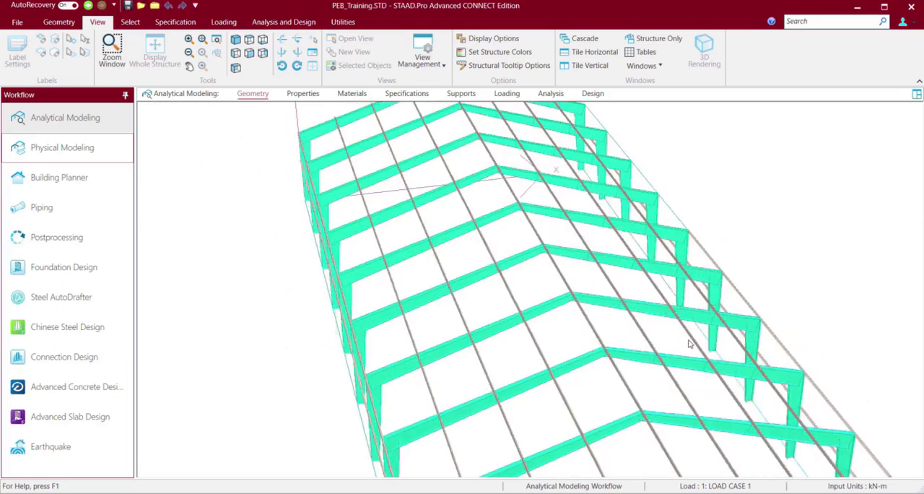
pyautogui.press('Up')
pyautogui.press('Up')
pyautogui.press('Up')
pyautogui.press('Up')
pyautogui.press('Up')
pyautogui.press('Up')
pyautogui.press('Up')
pyautogui.press('Up')
pyautogui.press('Up')
pyautogui.press('Up')
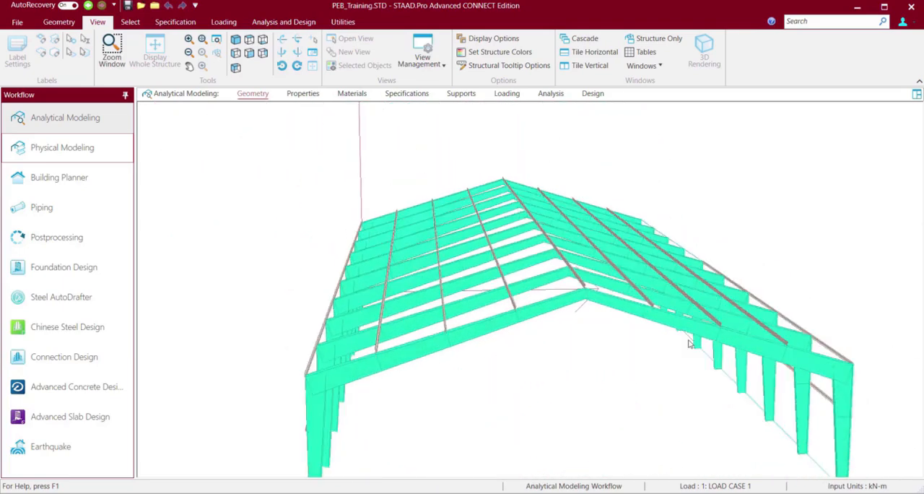
pyautogui.press('Left')
pyautogui.press('Left')
pyautogui.press('Left')
pyautogui.press('Left')
pyautogui.press('Left')
pyautogui.press('Left')
pyautogui.press('Left')
pyautogui.press('Left')
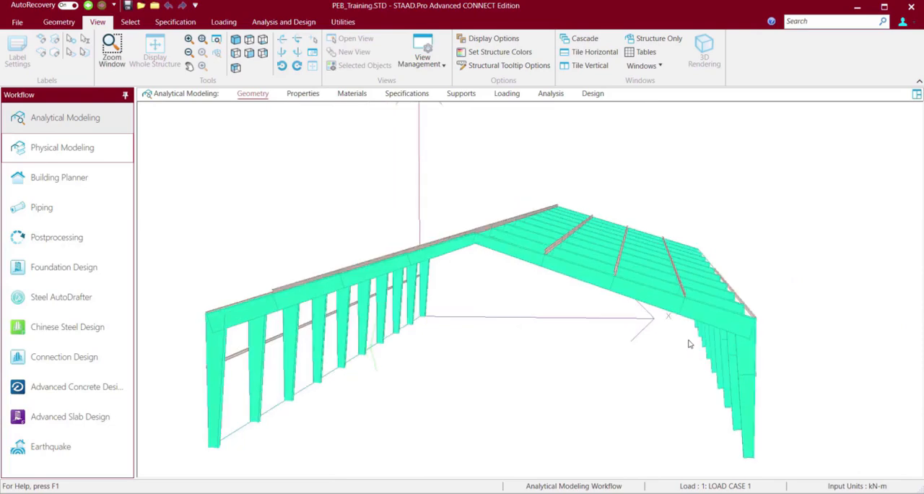
pyautogui.press('Up')
pyautogui.press('Up')
pyautogui.press('Up')
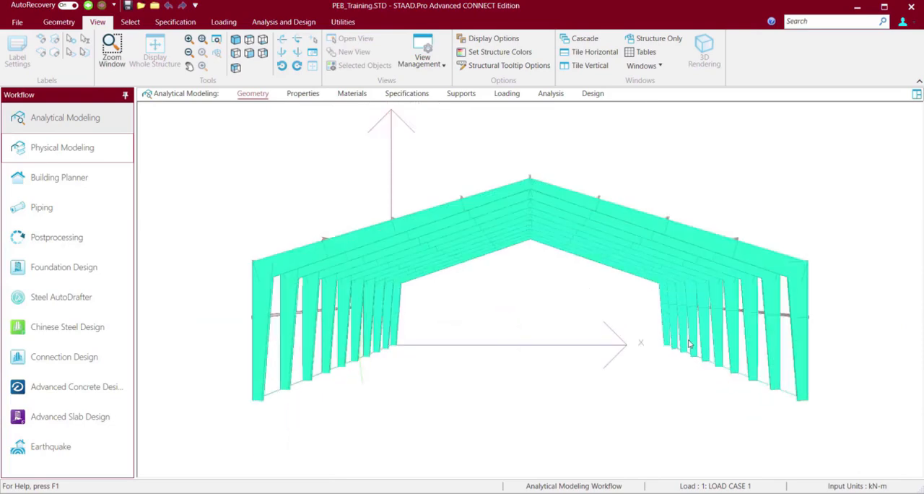
pyautogui.press('Left')
pyautogui.press('Left')
pyautogui.press('Left')
pyautogui.press('Left')
pyautogui.press('Left')
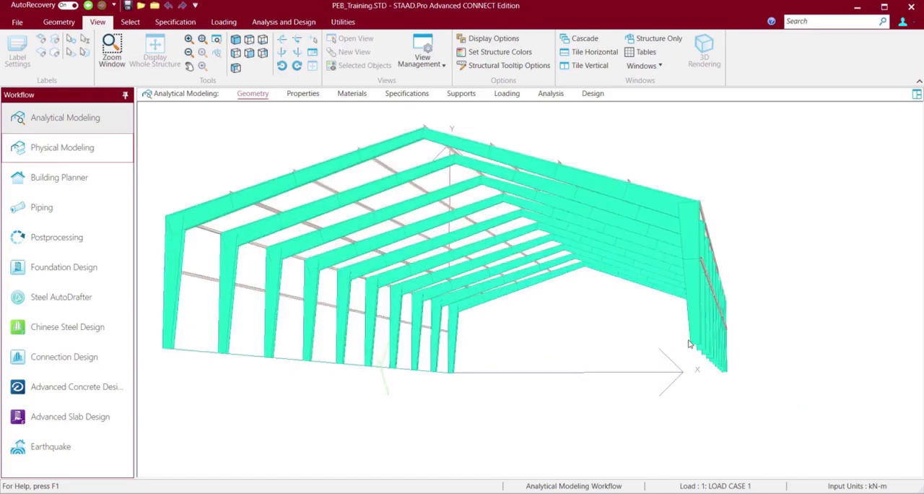
pyautogui.press('Down')
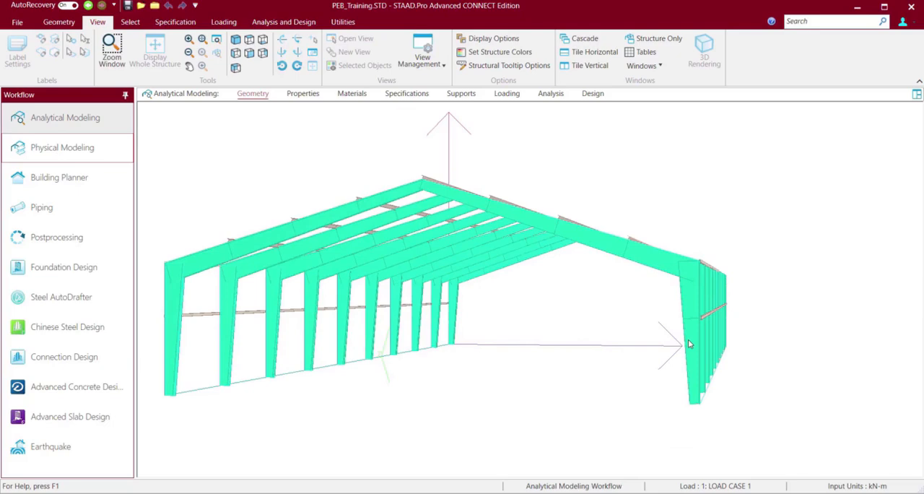
pyautogui.press('Right')
pyautogui.press('Right')
pyautogui.press('Right')
pyautogui.press('Right')
pyautogui.press('Right')
pyautogui.press('Right')
pyautogui.press('Right')
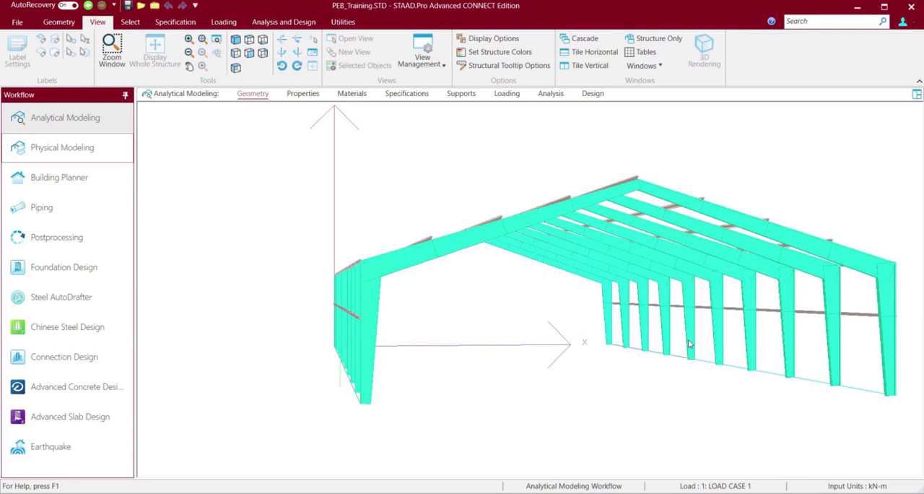
pyautogui.press('Down')
pyautogui.press('Up')
pyautogui.press('Up')
pyautogui.press('Up')
pyautogui.press('Right')
pyautogui.press('Right')
pyautogui.press('Right')
pyautogui.press('Right')
pyautogui.press('Right')
pyautogui.press('Right')
pyautogui.press('Right')
pyautogui.press('Right')
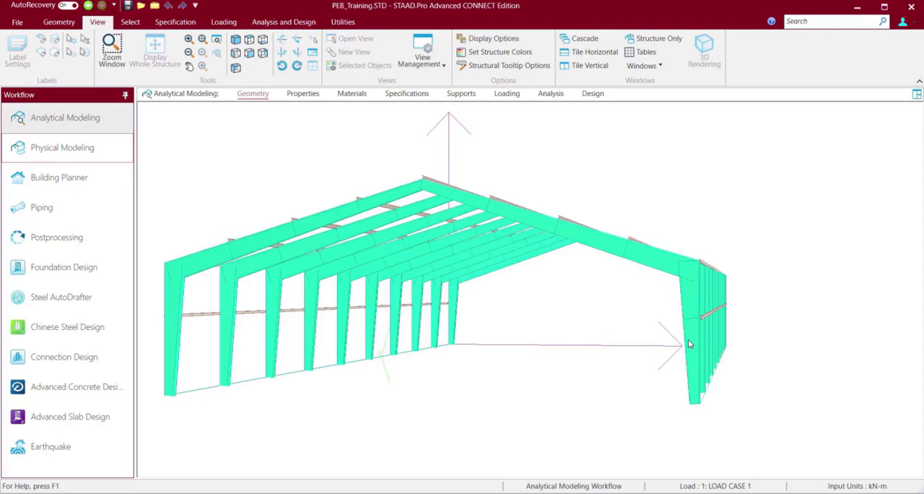
pyautogui.press('Right')
pyautogui.press('Right')
pyautogui.press('Right')
pyautogui.press('Right')
# Review the assigned materials and section properties, highlighting the columns that use the Taper property with reference 3.
pyautogui.click(351, 95)
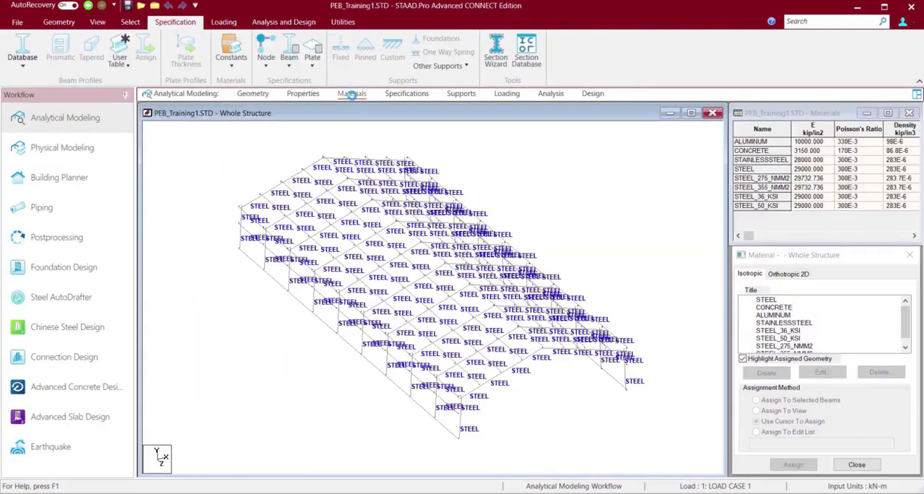
pyautogui.click(303, 93)
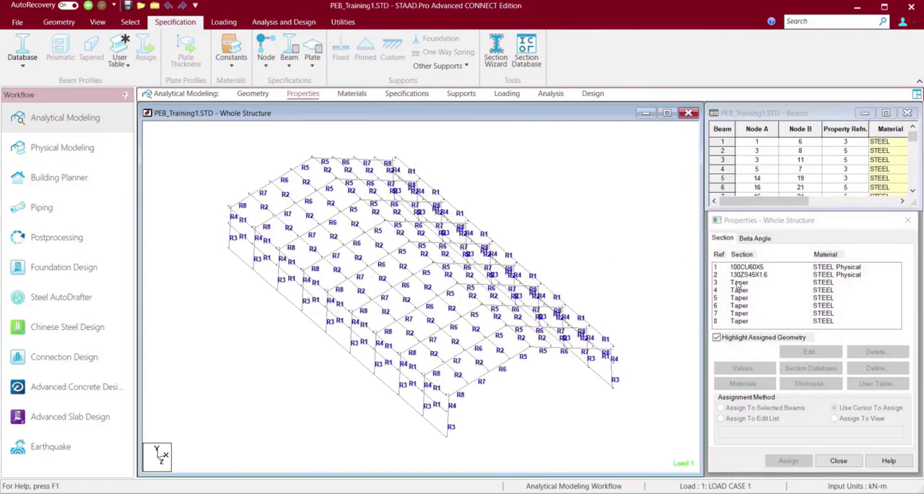
pyautogui.click(747, 283)
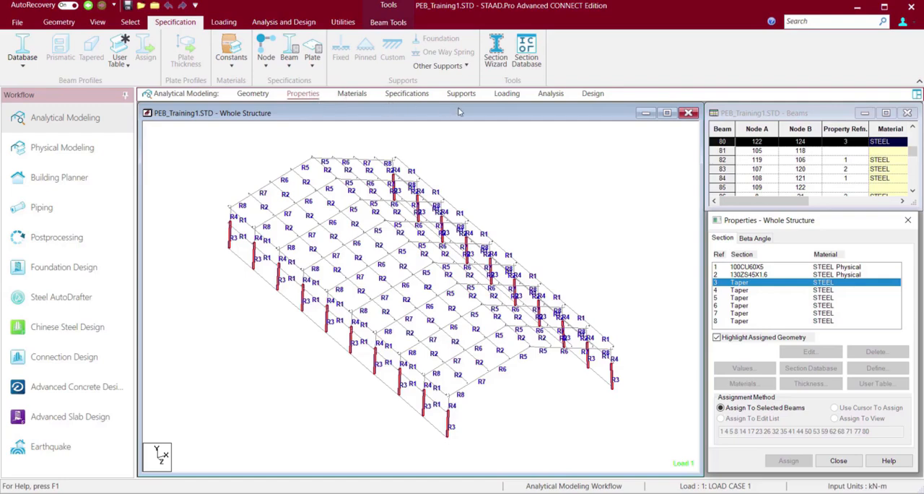
# Review the load case details and select LOAD CASE 1.
pyautogui.click(515, 95)
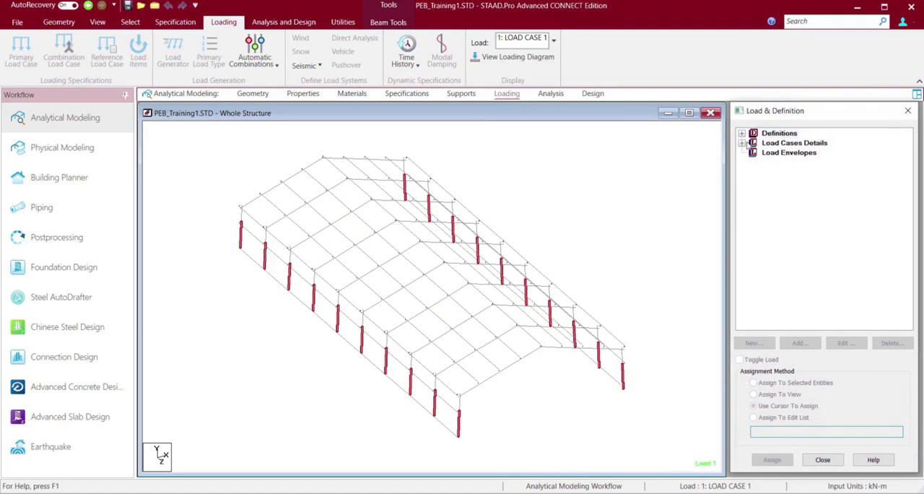
pyautogui.click(741, 143)
pyautogui.click(794, 152)
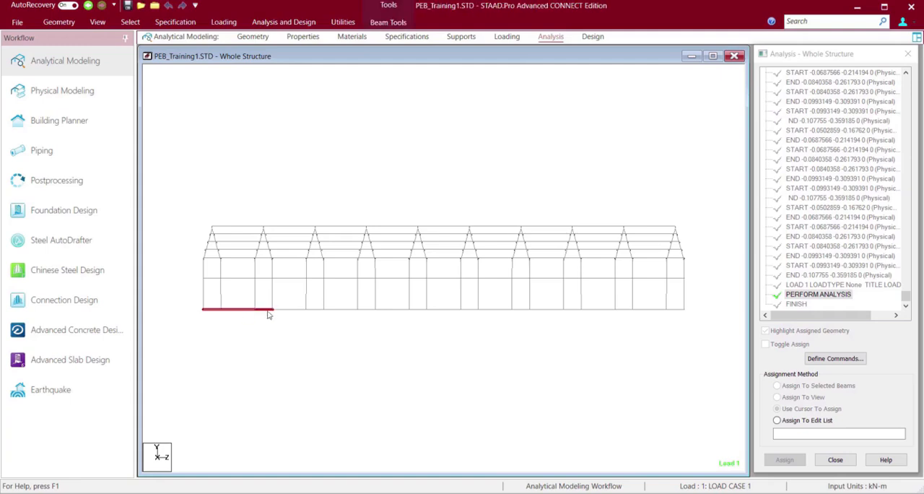
pyautogui.keyDown('ctrl'); pyautogui.click(291, 311); pyautogui.keyUp('ctrl')
pyautogui.keyDown('ctrl'); pyautogui.click(349, 309); pyautogui.keyUp('ctrl')
pyautogui.keyDown('ctrl'); pyautogui.click(398, 311); pyautogui.keyUp('ctrl')
pyautogui.keyDown('ctrl'); pyautogui.click(451, 311); pyautogui.keyUp('ctrl')
pyautogui.keyDown('ctrl'); pyautogui.click(492, 310); pyautogui.keyUp('ctrl')
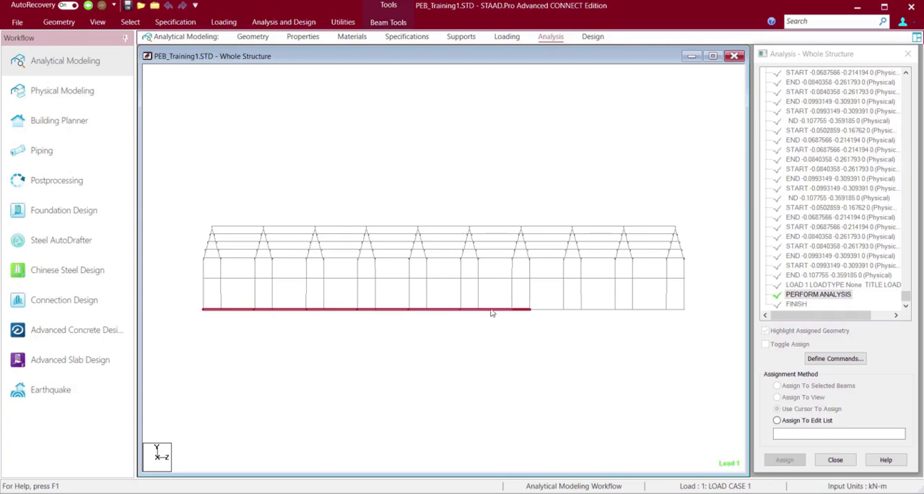
pyautogui.keyDown('ctrl'); pyautogui.click(547, 311); pyautogui.keyUp('ctrl')
pyautogui.keyDown('ctrl'); pyautogui.click(607, 311); pyautogui.keyUp('ctrl')
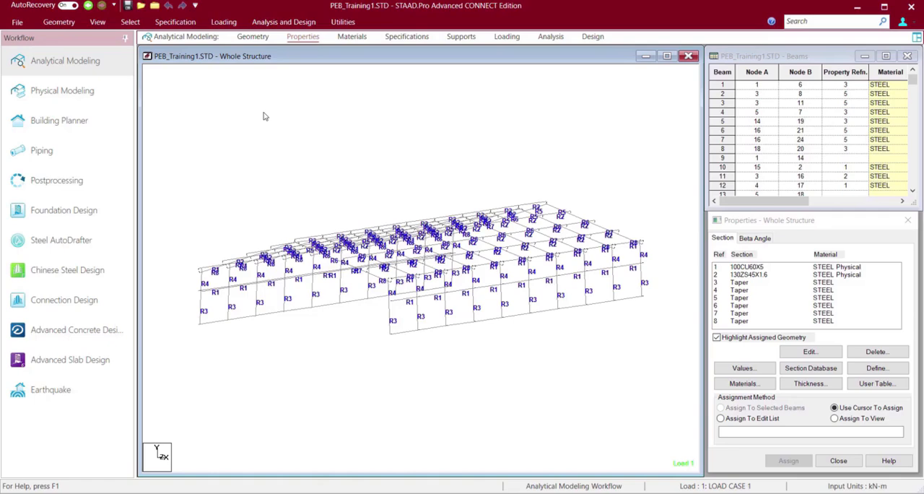
# Switch to the Physical Member cursor, select all base-line members along the sidewalls and delete them.
pyautogui.rightClick(263, 113)
pyautogui.moveTo(367, 192)
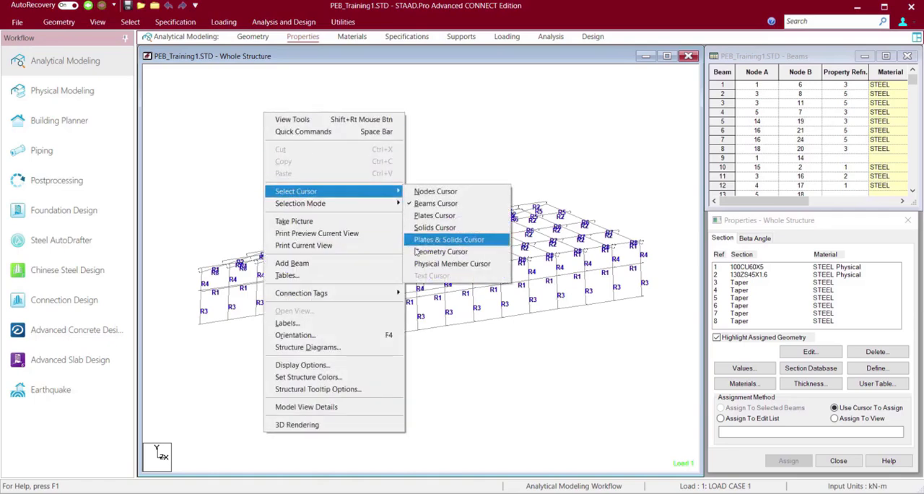
pyautogui.click(426, 264)
pyautogui.click(216, 323)
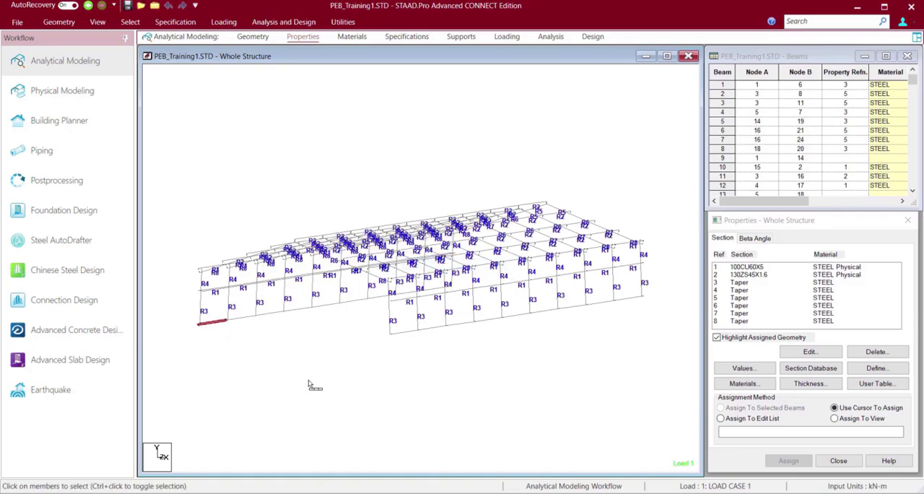
pyautogui.press('Left')
pyautogui.press('Left')
pyautogui.press('Left')
pyautogui.press('Left')
pyautogui.press('Left')
pyautogui.press('Left')
pyautogui.press('Left')
pyautogui.press('Left')
pyautogui.press('Left')
pyautogui.press('Left')
pyautogui.press('Left')
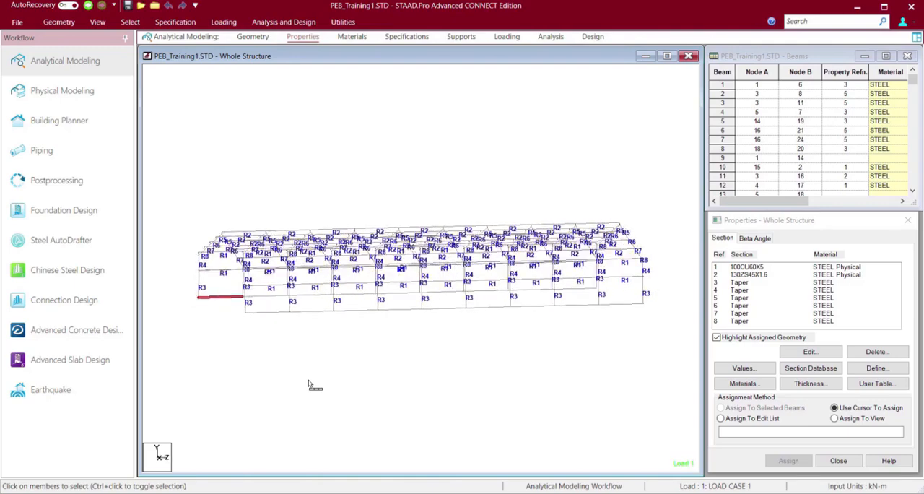
pyautogui.press('Left')
pyautogui.press('Left')
pyautogui.press('Left')
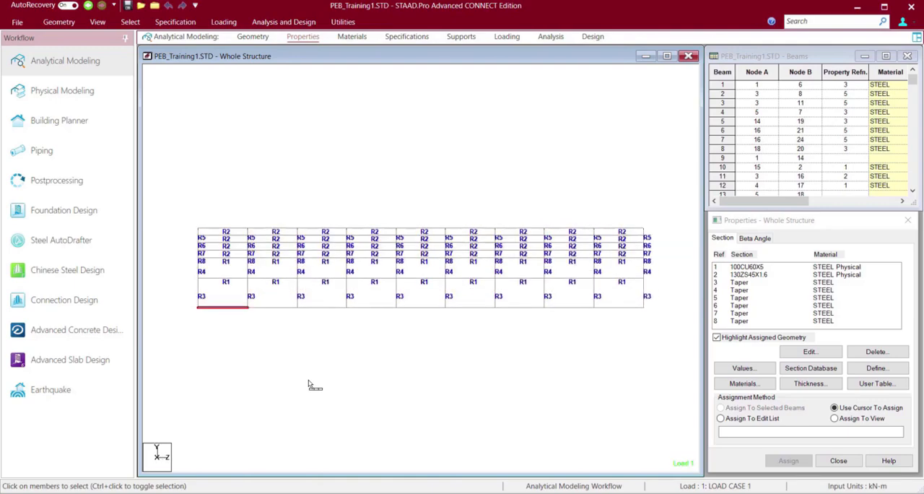
pyautogui.click(473, 298)
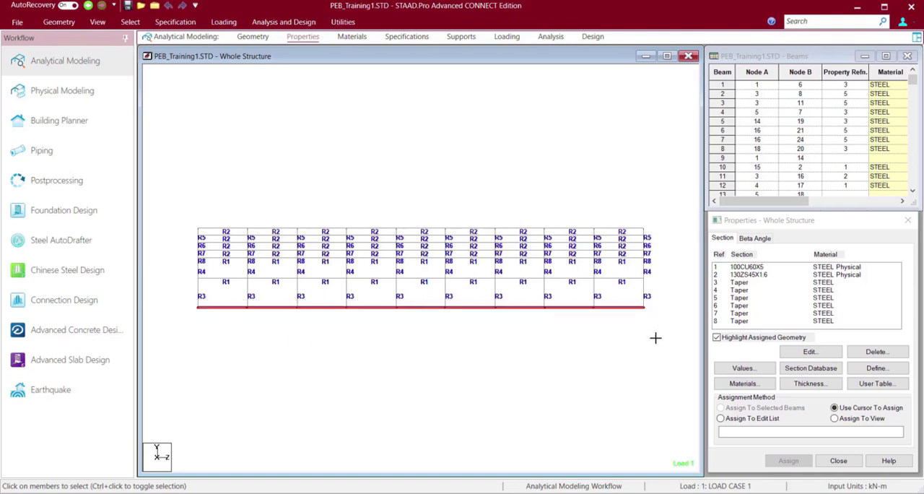
pyautogui.press('Delete')
pyautogui.press('Left')
pyautogui.press('Return')
# Switch the selection cursor from physical members to Beams Cursor for picking the base-line members.
pyautogui.rightClick(516, 375)
pyautogui.moveTo(617, 135)
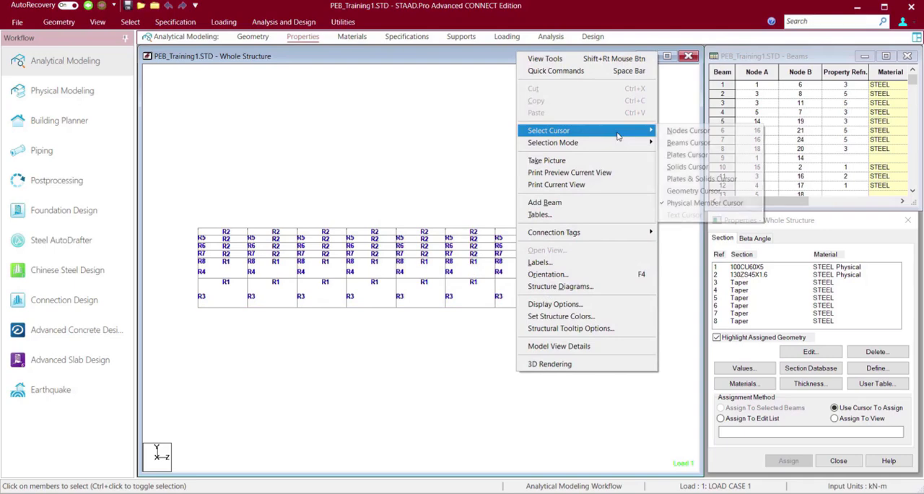
pyautogui.click(666, 143)
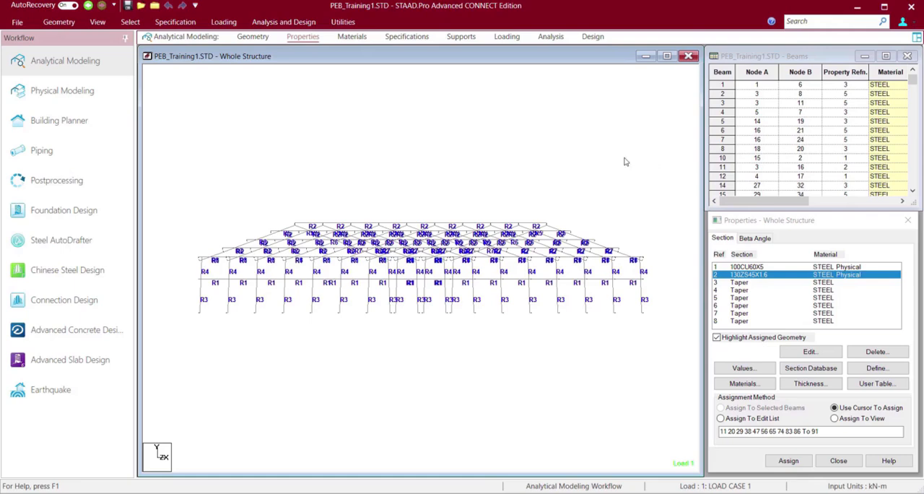
# Select all column base nodes with the Nodes Cursor and start creating a new support to assign to them.
pyautogui.rightClick(598, 150)
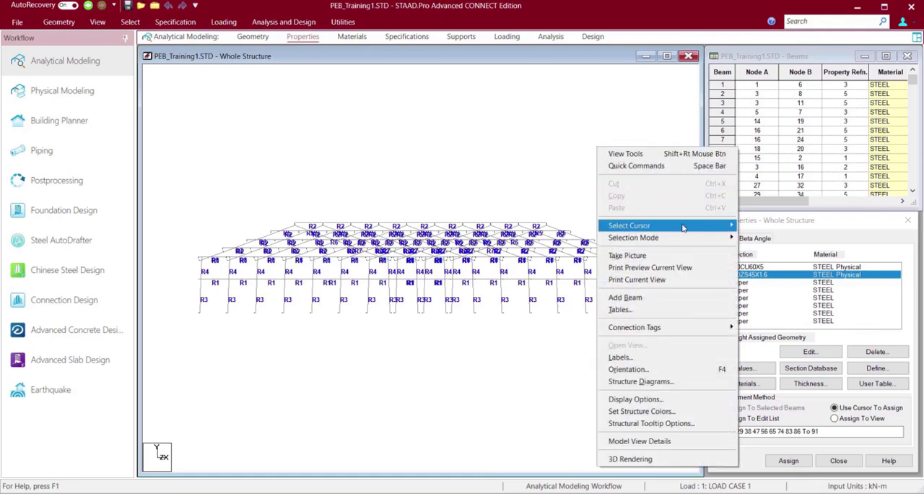
pyautogui.moveTo(686, 227)
pyautogui.click(749, 227)
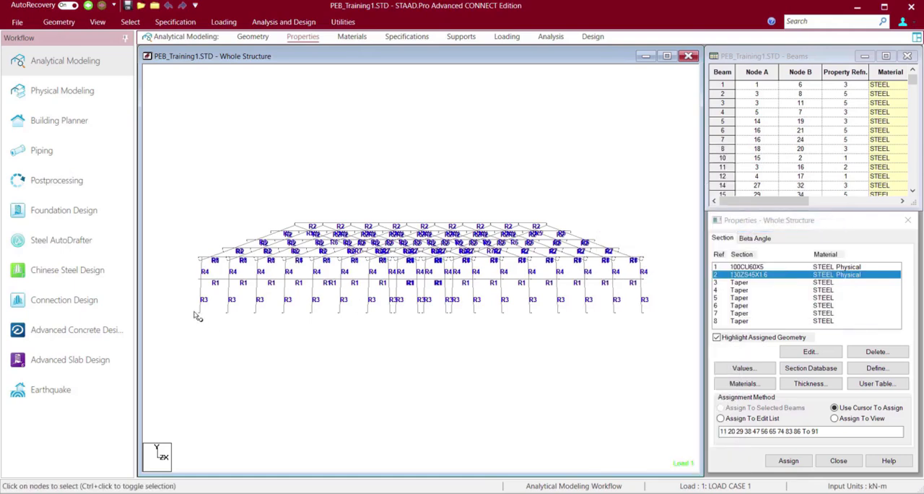
pyautogui.moveTo(194, 310); pyautogui.dragTo(481, 347)
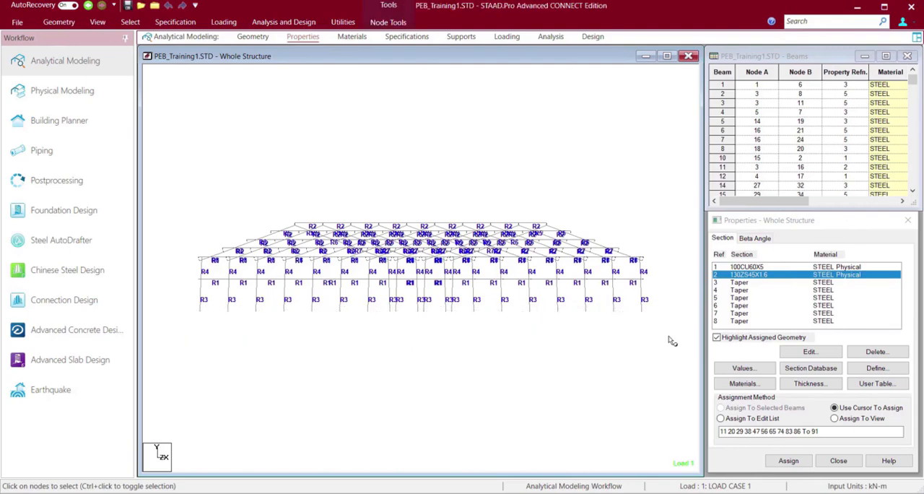
pyautogui.rightClick(446, 137)
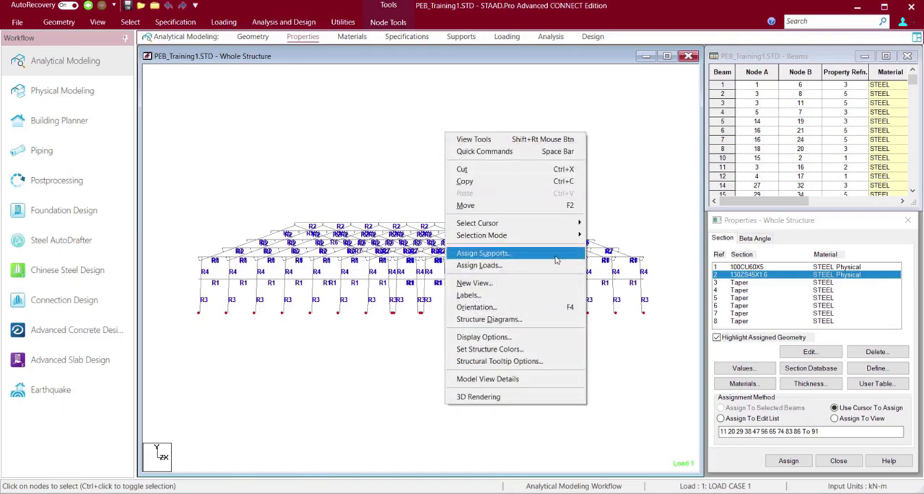
pyautogui.click(482, 253)
pyautogui.click(234, 171)
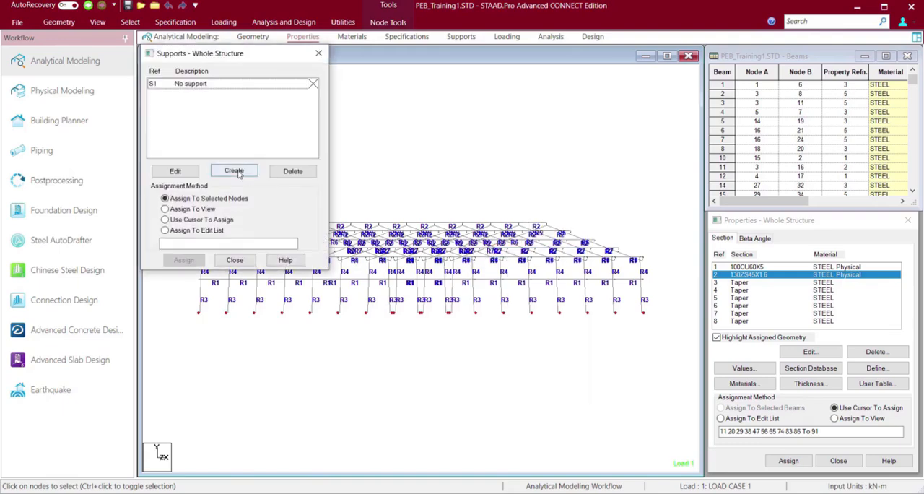